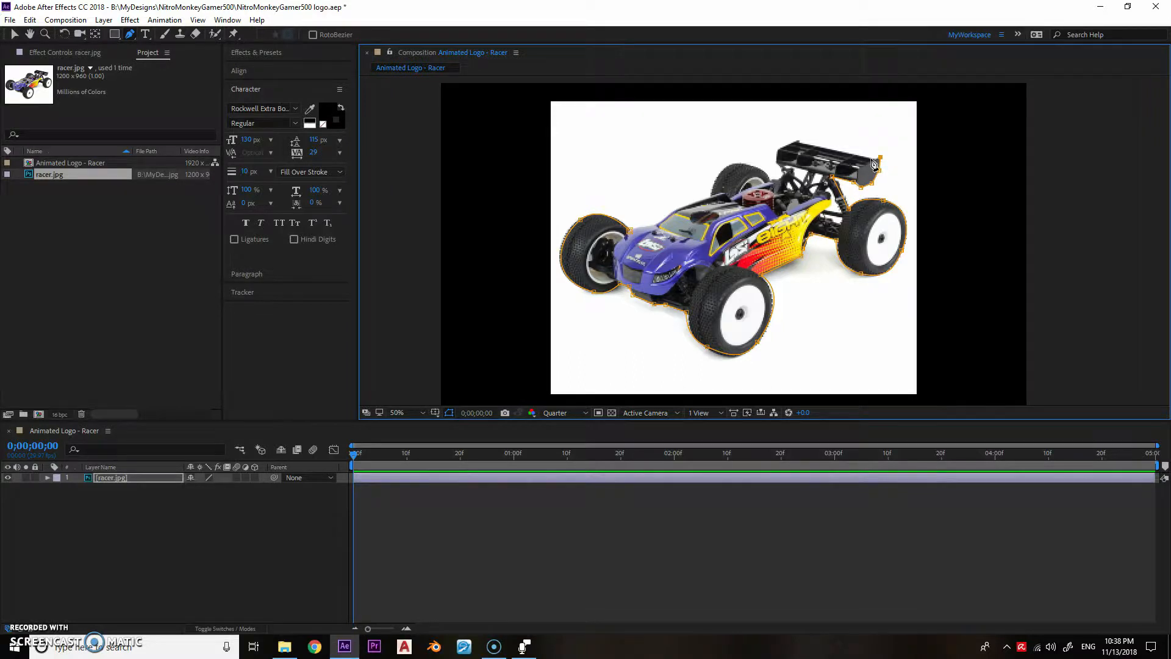
# - Finish the mask outline along the spoiler, far rear wheel, roof and hood, closing it at the far front wheel
pyautogui.scroll(2, 879, 163)
pyautogui.click(575, 222)
pyautogui.click(572, 246)
pyautogui.click(588, 269)
pyautogui.click(578, 280)
pyautogui.click(563, 283)
pyautogui.moveTo(493, 247)
pyautogui.mouseDown()
pyautogui.moveTo(458, 265)
pyautogui.moveTo(482, 254)
pyautogui.mouseUp()
pyautogui.moveTo(442, 317); pyautogui.dragTo(642, 215)
pyautogui.click(583, 237)
pyautogui.click(575, 245)
pyautogui.moveTo(547, 266); pyautogui.dragTo(539, 265)
pyautogui.click(496, 281)
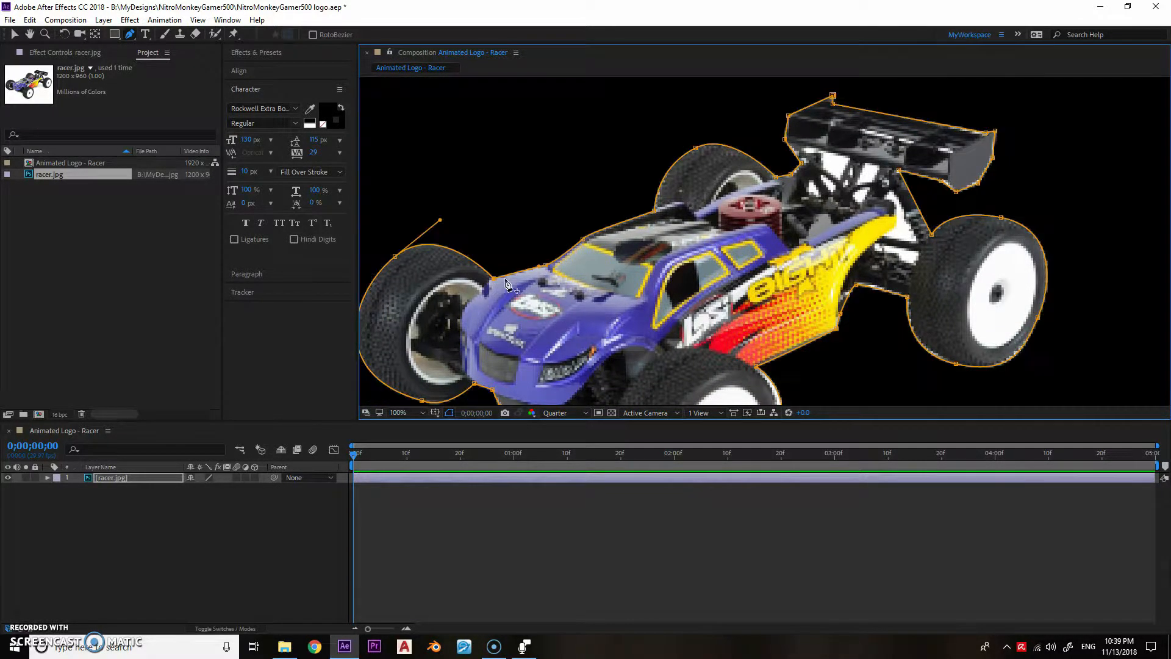
# - Draw a closed mask around the white gap directly beneath the near end of the spoiler
pyautogui.click(806, 147)
pyautogui.click(849, 159)
pyautogui.click(841, 177)
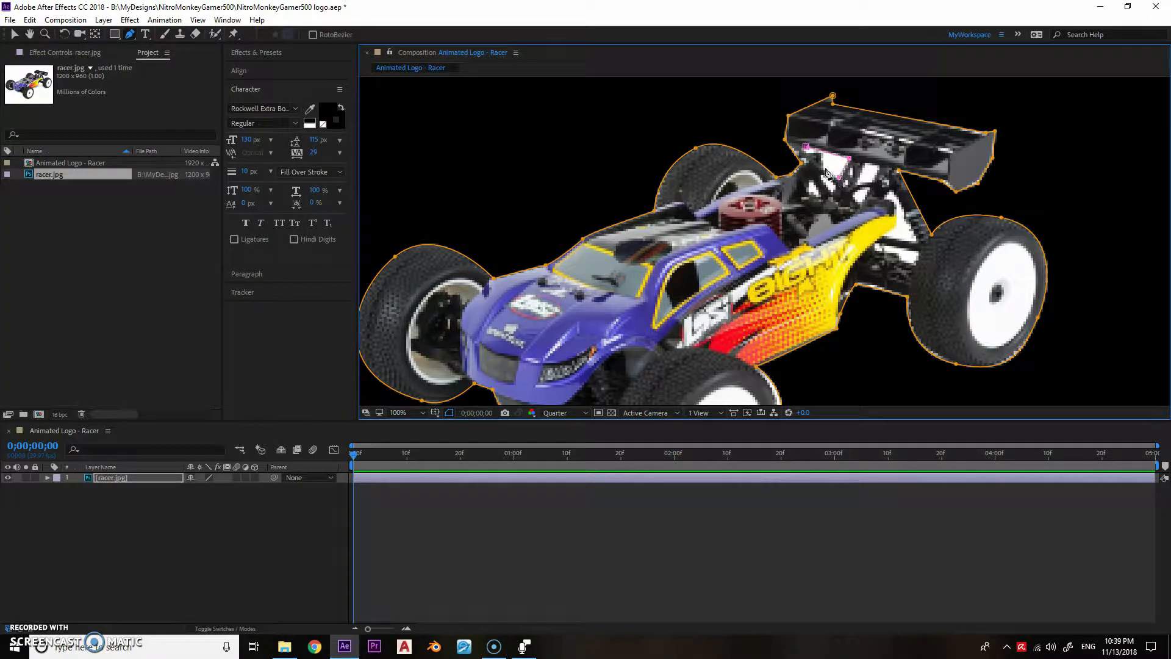
pyautogui.click(806, 147)
# - Mask the narrow white sliver in the rear suspension just below the first gap
pyautogui.scroll(1, 822, 177)
pyautogui.moveTo(878, 110); pyautogui.dragTo(770, 200)
pyautogui.click(771, 200)
pyautogui.click(772, 209)
pyautogui.click(791, 233)
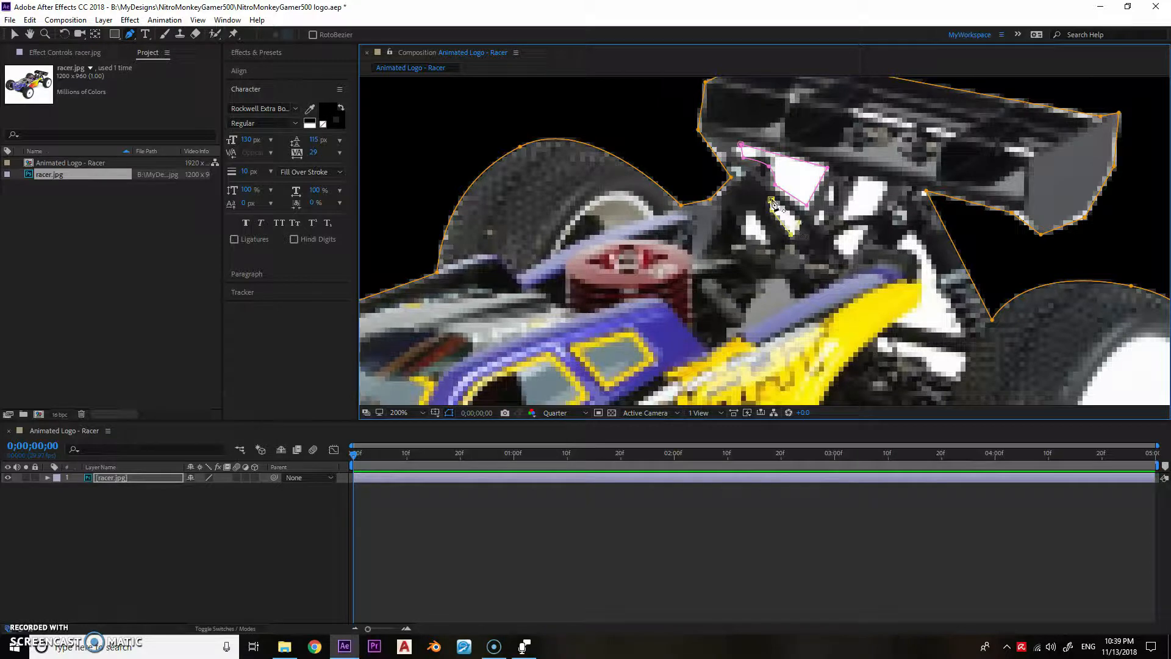
# - Draw closed masks around the two white gaps in the suspension tower beneath the middle of the spoiler
pyautogui.click(840, 214)
pyautogui.click(858, 177)
pyautogui.click(884, 181)
pyautogui.click(875, 213)
pyautogui.click(840, 214)
pyautogui.click(865, 229)
pyautogui.moveTo(836, 242); pyautogui.dragTo(836, 252)
pyautogui.click(851, 255)
pyautogui.click(866, 230)
# - Set the preview resolution to Full and mask the large white gap between the yellow body and the rear shock absorber
pyautogui.click(558, 412)
pyautogui.click(565, 440)
pyautogui.click(913, 234)
pyautogui.click(895, 245)
pyautogui.click(914, 255)
pyautogui.click(919, 300)
pyautogui.click(893, 322)
pyautogui.click(964, 337)
pyautogui.click(913, 234)
pyautogui.press('v')
pyautogui.doubleClick(938, 285)
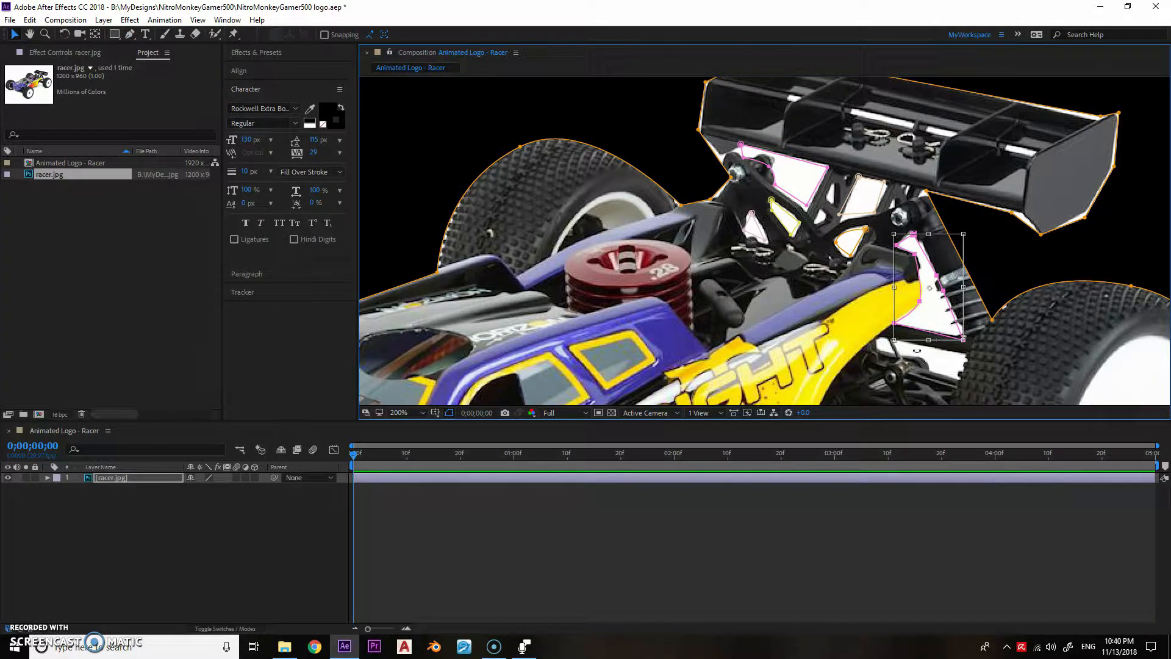
pyautogui.doubleClick(879, 342)
pyautogui.press('g')
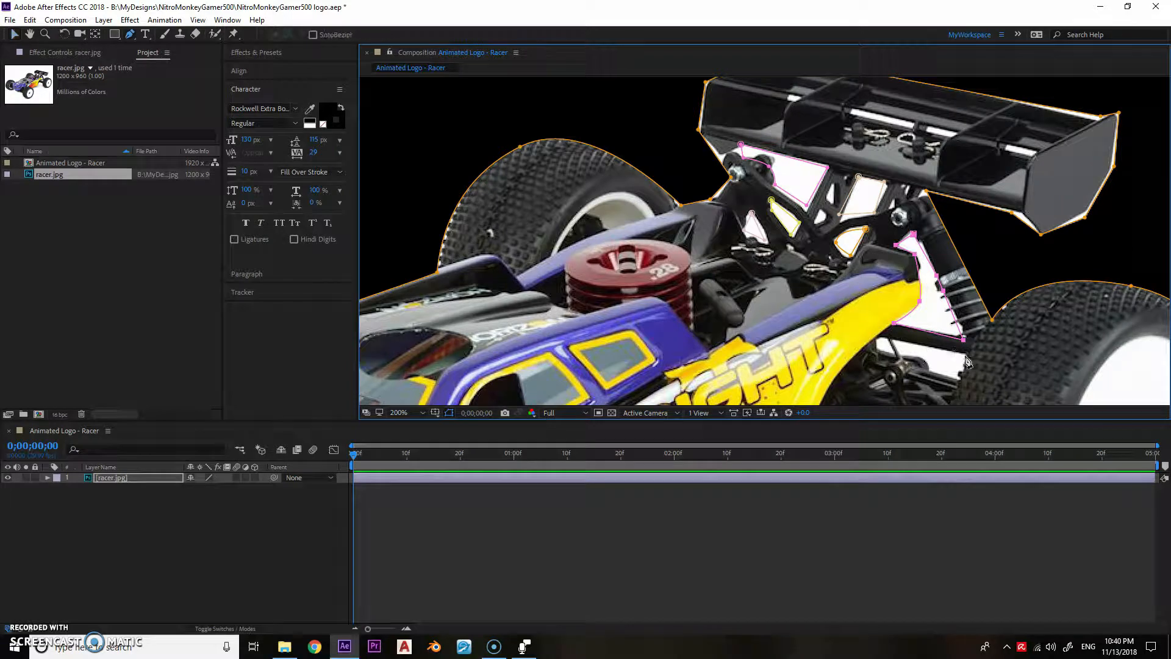
# - Mask the white gap beneath the black suspension arm beside the near rear wheel
pyautogui.click(965, 355)
pyautogui.click(892, 340)
pyautogui.click(927, 365)
pyautogui.scroll(2, 878, 349)
pyautogui.scroll(-2, 762, 223)
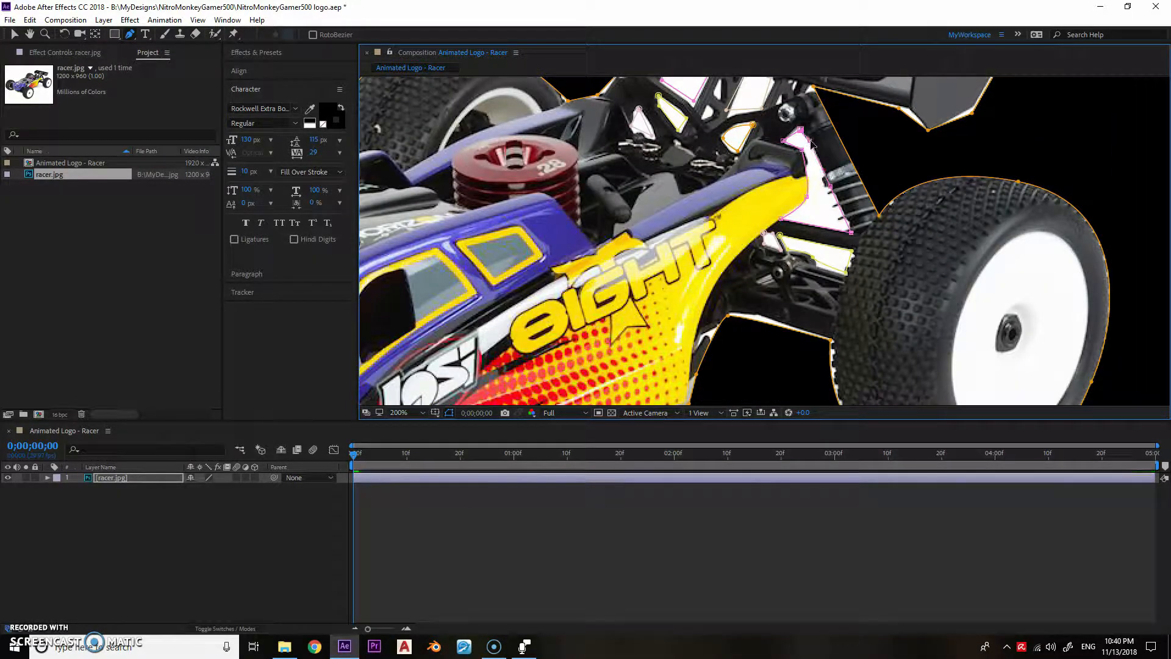
pyautogui.press('.')
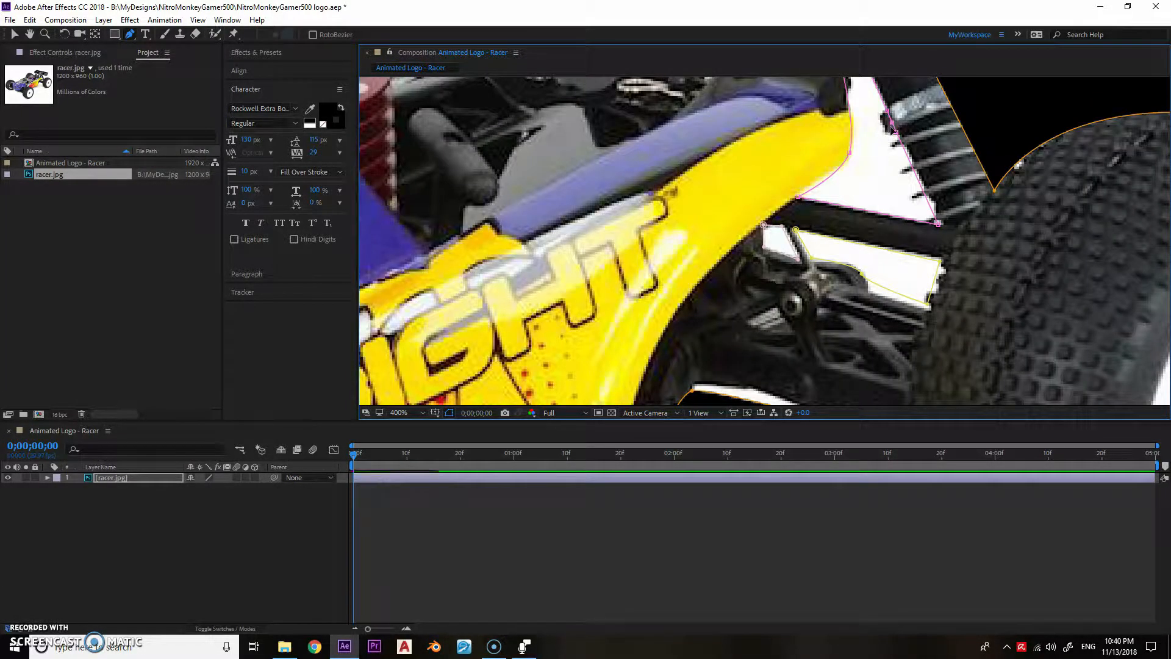
pyautogui.scroll(-2, 878, 113)
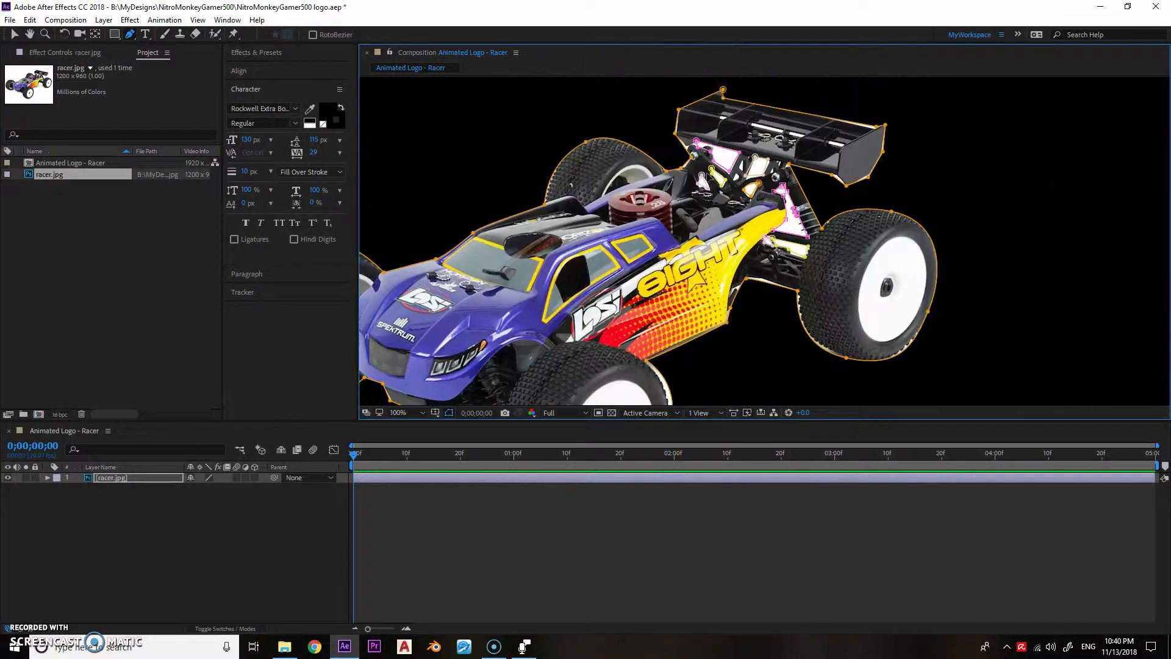
# - Reveal the racer layer's masks and set the gap masks to Subtract mode
pyautogui.press('m')
pyautogui.scroll(-2, 122, 549)
pyautogui.click(205, 503)
pyautogui.click(218, 540)
pyautogui.scroll(2, 117, 550)
pyautogui.click(47, 477)
pyautogui.click(87, 502)
pyautogui.scroll(-1, 447, 342)
pyautogui.click(514, 346)
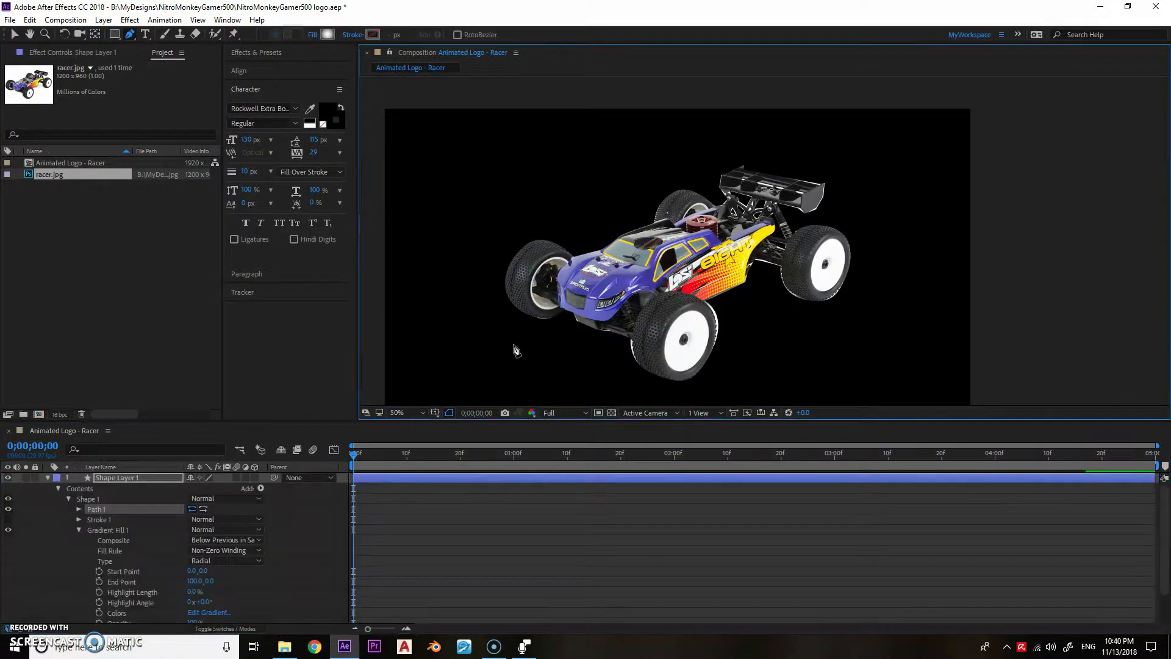
pyautogui.press('m')
pyautogui.click(99, 489)
pyautogui.press('m')
pyautogui.click(102, 480)
pyautogui.press('Delete')
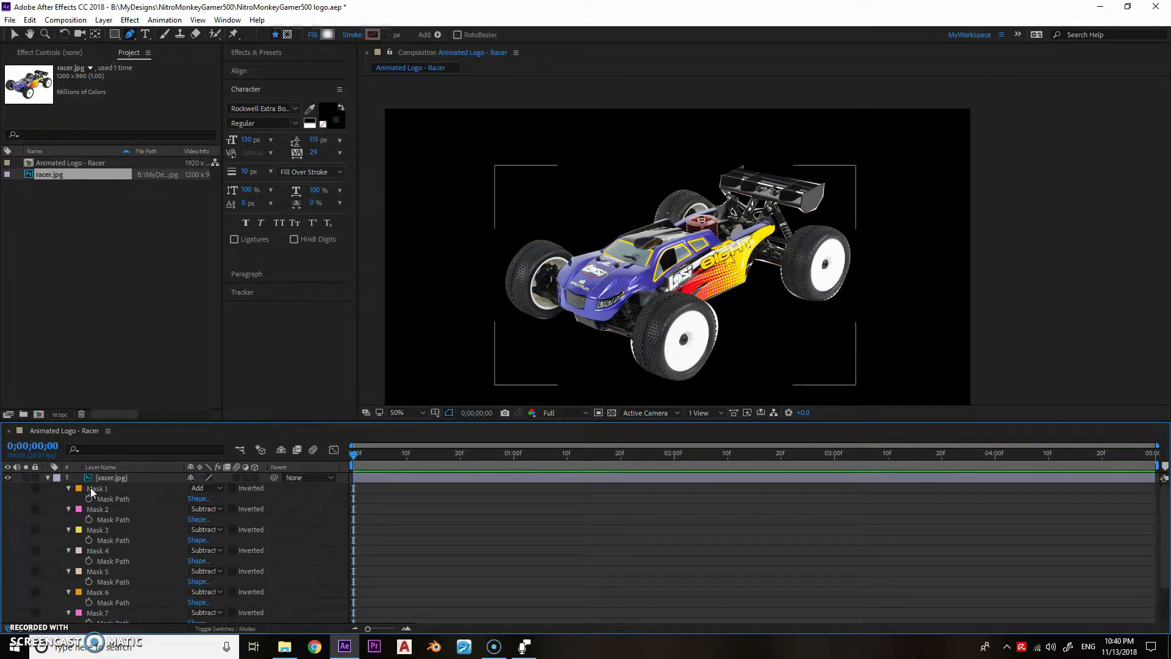
# - Select all the racer's masks and set their Mask Expansion to -3 pixels and Mask Feather to 3 pixels
pyautogui.click(91, 489)
pyautogui.scroll(-2, 92, 585)
pyautogui.keyDown('shift'); pyautogui.click(94, 607); pyautogui.keyUp('shift')
pyautogui.press('m')
pyautogui.press('m')
pyautogui.click(191, 529)
pyautogui.write('-3')
pyautogui.press('Return')
pyautogui.click(201, 509)
pyautogui.write('3')
pyautogui.press('Return')
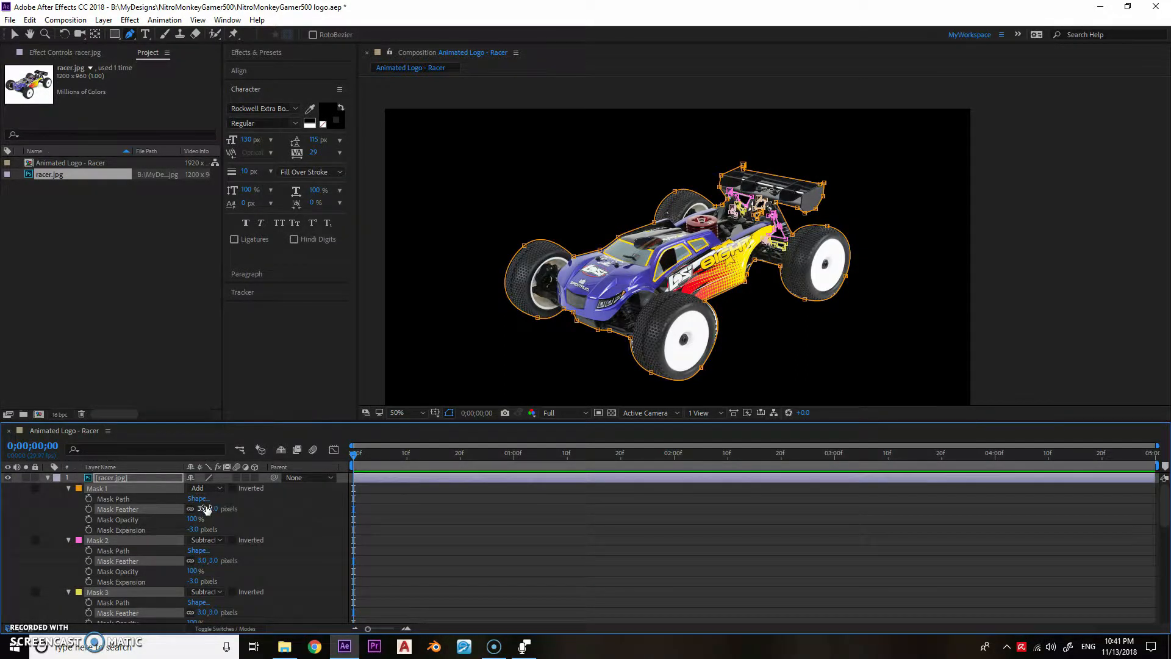
# - Show the racer layer's Position and Scale and move the racer toward the frame's upper-right corner
pyautogui.press('v')
pyautogui.click(429, 377)
pyautogui.click(341, 476)
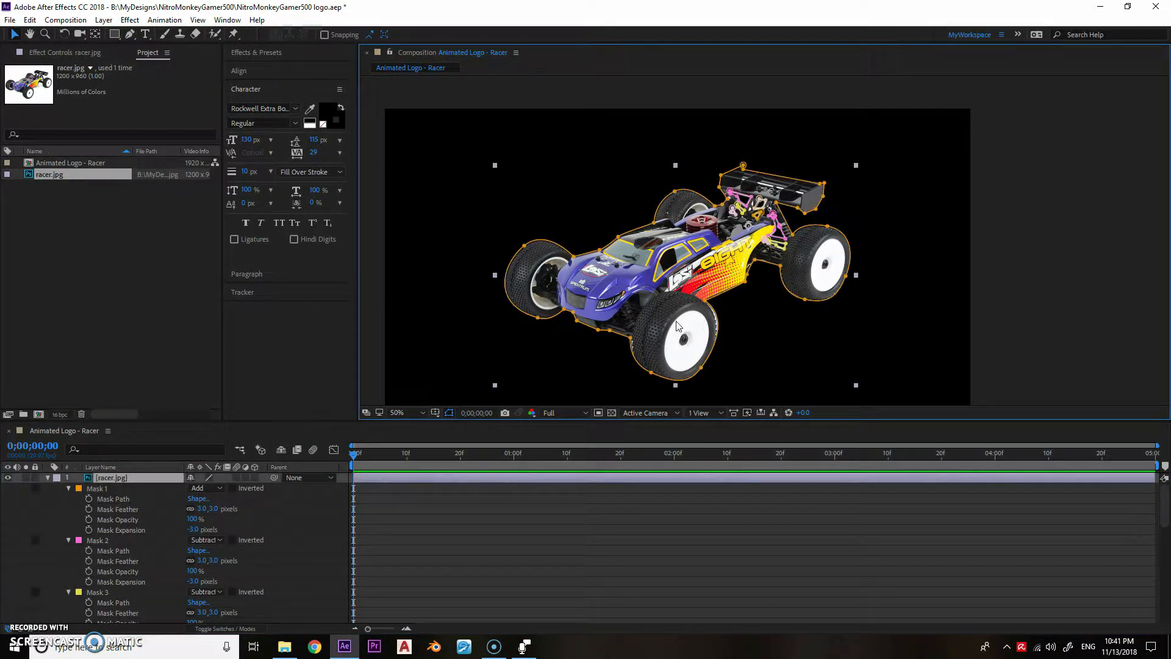
pyautogui.click(111, 478)
pyautogui.press('p')
pyautogui.hotkey('shift', 's')
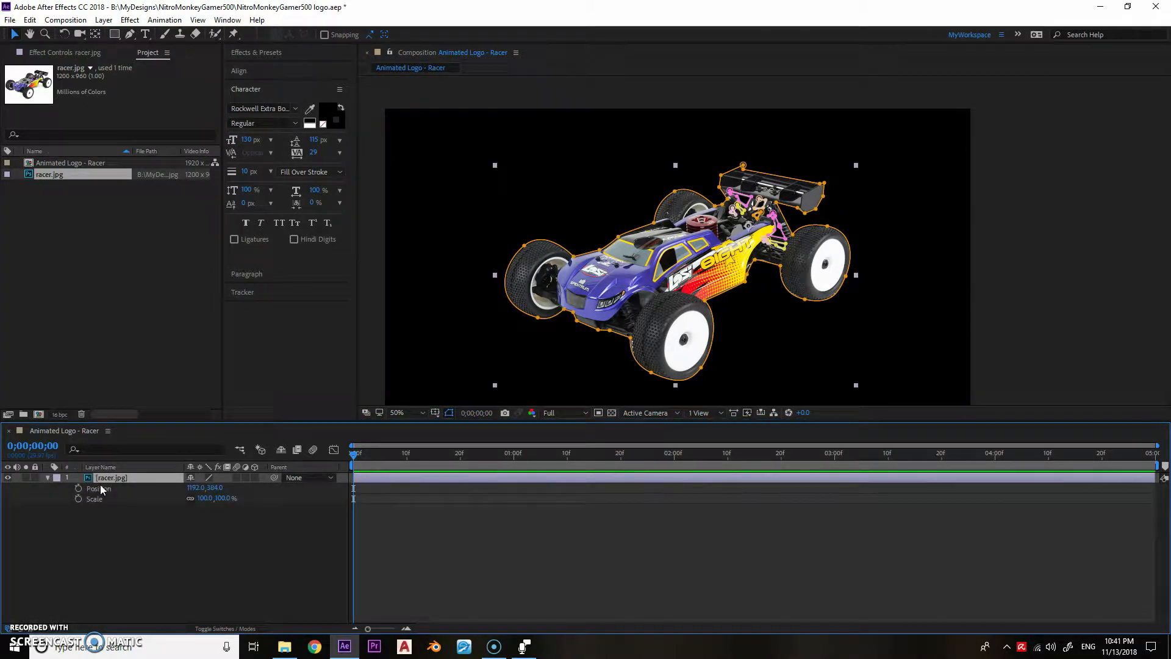
pyautogui.scroll(-2, 433, 357)
pyautogui.moveTo(694, 271); pyautogui.dragTo(861, 175)
# - Set the racer's Scale to 50% and enable keyframing for Position and Scale at the first frame
pyautogui.click(203, 498)
pyautogui.write('50')
pyautogui.press('Return')
pyautogui.click(79, 488)
pyautogui.click(78, 498)
# - At frame 20, move the racer diagonally out of the frame past its lower-left corner
pyautogui.click(32, 446)
pyautogui.write('20')
pyautogui.press('Return')
pyautogui.click(903, 155)
pyautogui.moveTo(904, 155); pyautogui.dragTo(460, 385)
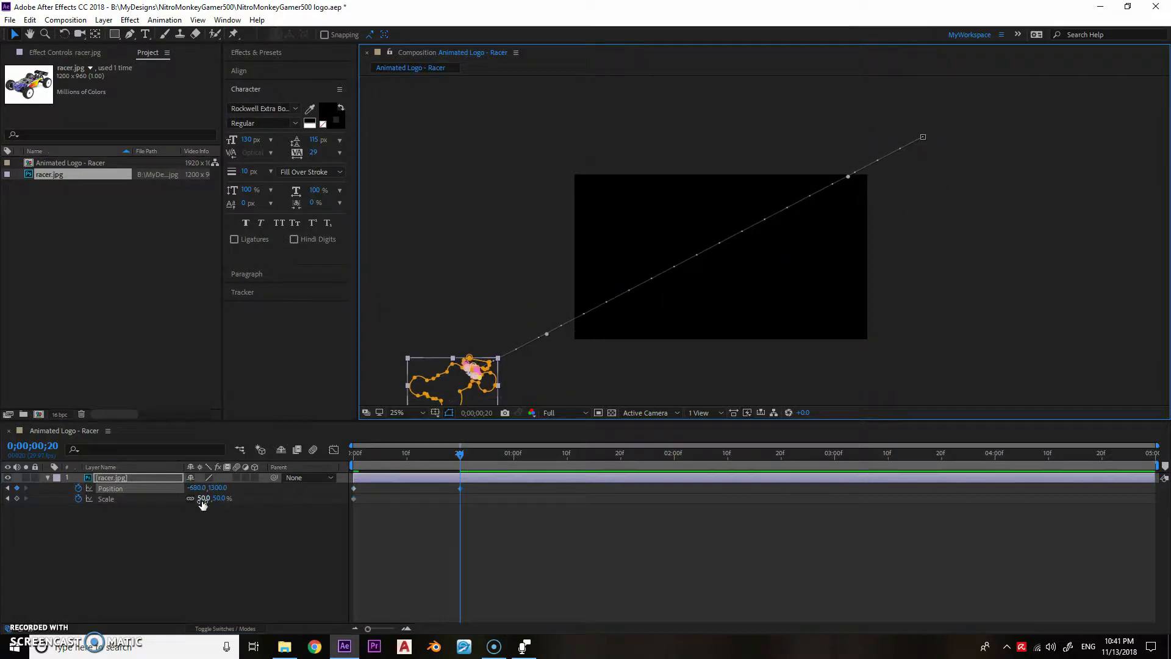
# - Set the racer's Scale to 200% at frame 20 and shift it farther outside the lower-left corner
pyautogui.click(203, 498)
pyautogui.write('200')
pyautogui.press('Return')
pyautogui.scroll(-1, 525, 333)
pyautogui.moveTo(551, 331); pyautogui.dragTo(523, 343)
pyautogui.scroll(1, 659, 273)
pyautogui.moveTo(659, 273); pyautogui.dragTo(624, 294)
# - Apply easing to the first Position keyframe and enable motion blur for the composition and the racer layer
pyautogui.rightClick(355, 489)
pyautogui.moveTo(427, 481)
pyautogui.click(541, 528)
pyautogui.click(312, 449)
pyautogui.click(237, 477)
# - Set the preview resolution to Quarter and move the current time to frame 12
pyautogui.moveTo(389, 457)
pyautogui.mouseDown()
pyautogui.moveTo(375, 458)
pyautogui.moveTo(406, 458)
pyautogui.mouseUp()
pyautogui.click(584, 413)
pyautogui.click(572, 484)
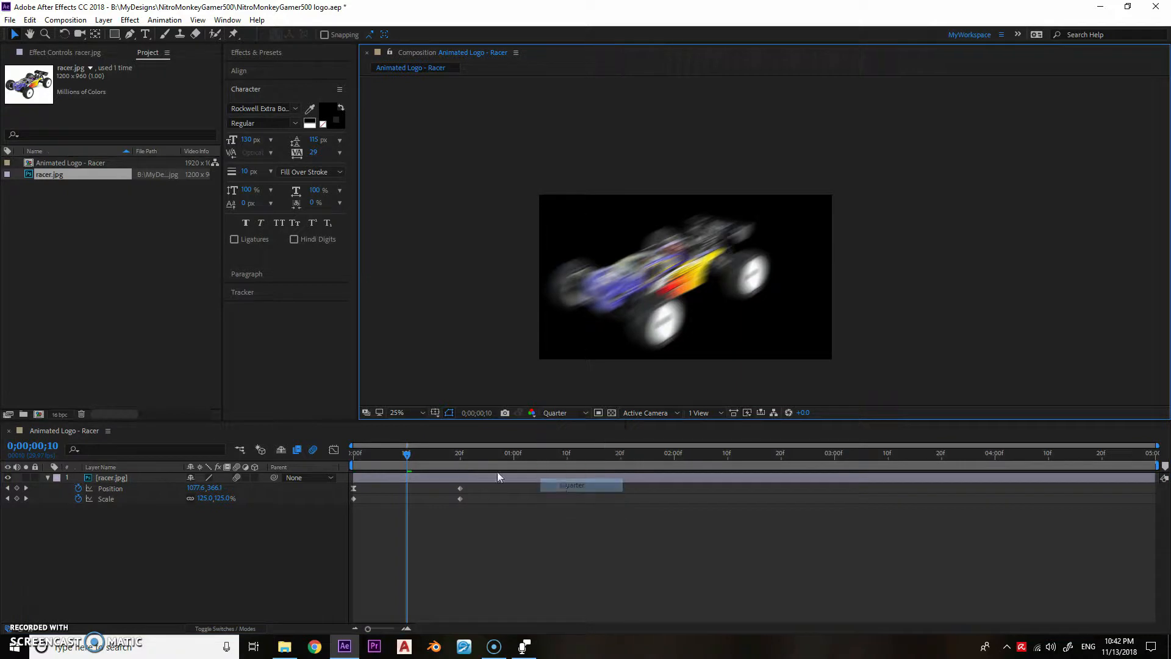
pyautogui.moveTo(406, 454)
pyautogui.mouseDown()
pyautogui.moveTo(442, 456)
pyautogui.moveTo(412, 457)
pyautogui.mouseUp()
# - Create a black 1920 x 1080 px solid layer and name it "fire"
pyautogui.hotkey('ctrl', 'y')
pyautogui.press('End')
pyautogui.press('BackSpace')
pyautogui.press('BackSpace')
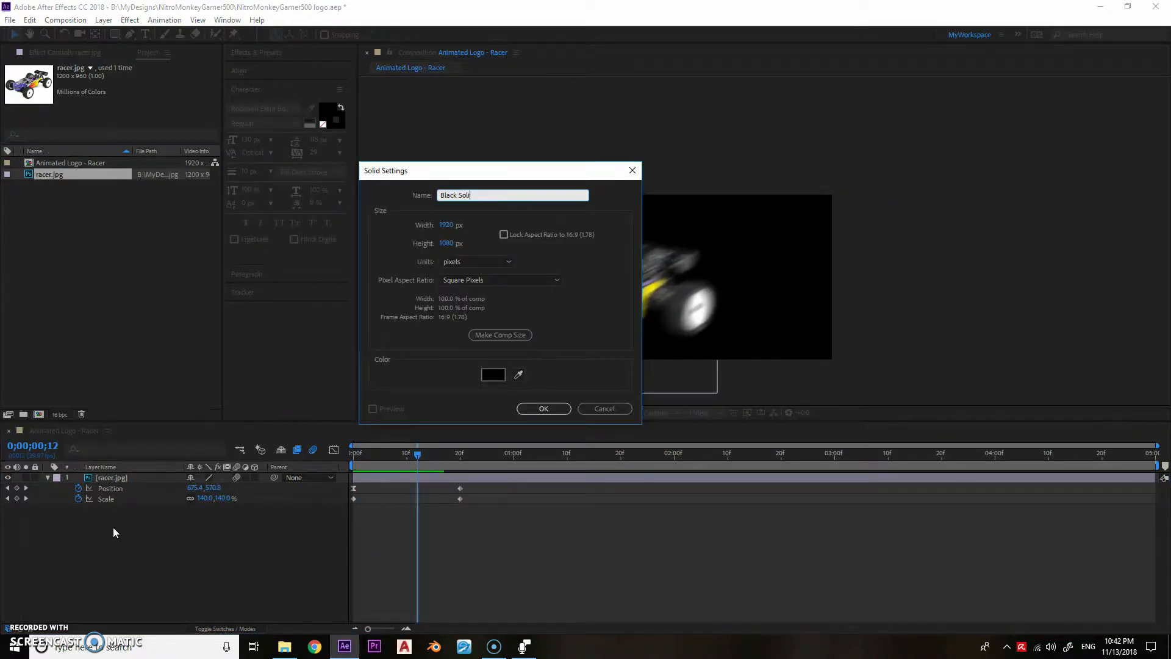
pyautogui.press('Return')
pyautogui.press('Return')
pyautogui.write('fire')
pyautogui.press('Return')
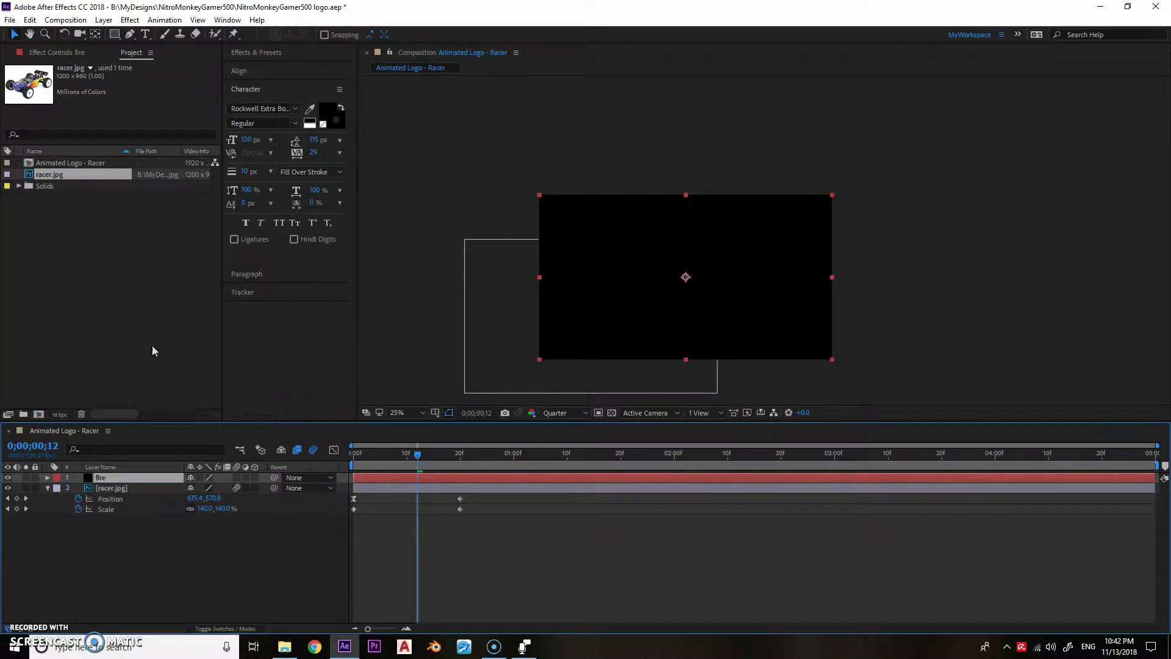
# - Find the CC Particle Systems II effect and apply it to the fire layer
pyautogui.click(266, 52)
pyautogui.click(269, 68)
pyautogui.write('cc par')
pyautogui.moveTo(269, 86); pyautogui.dragTo(108, 471)
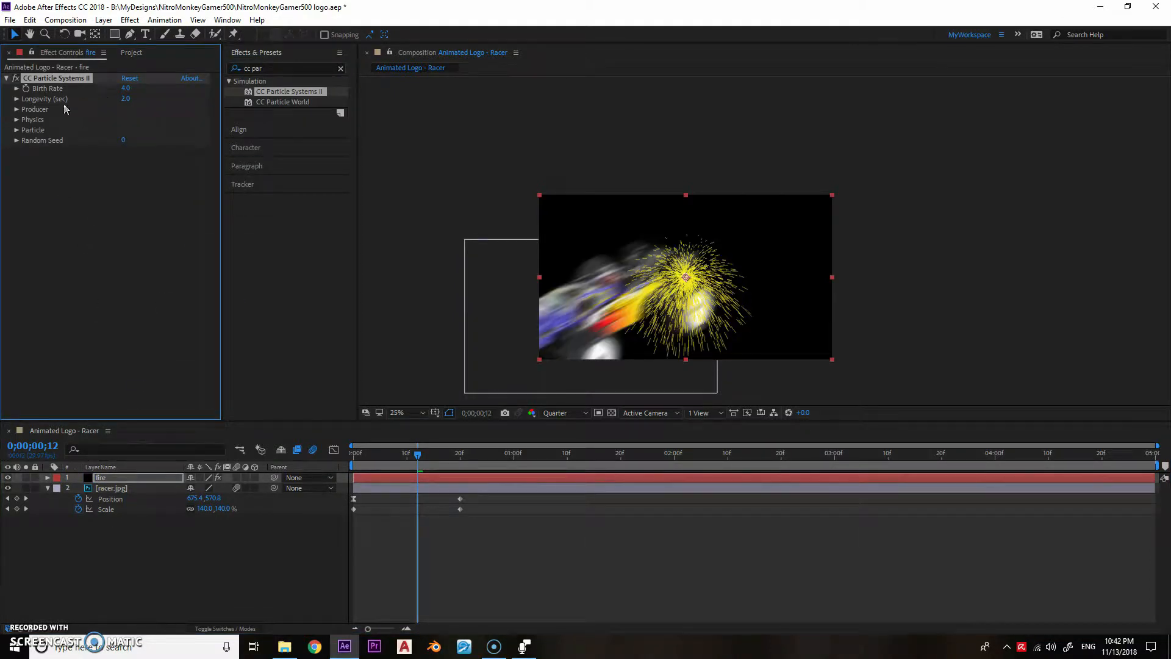
# - Set the particle physics Animation to Fire and Velocity to 0
pyautogui.click(16, 120)
pyautogui.click(152, 130)
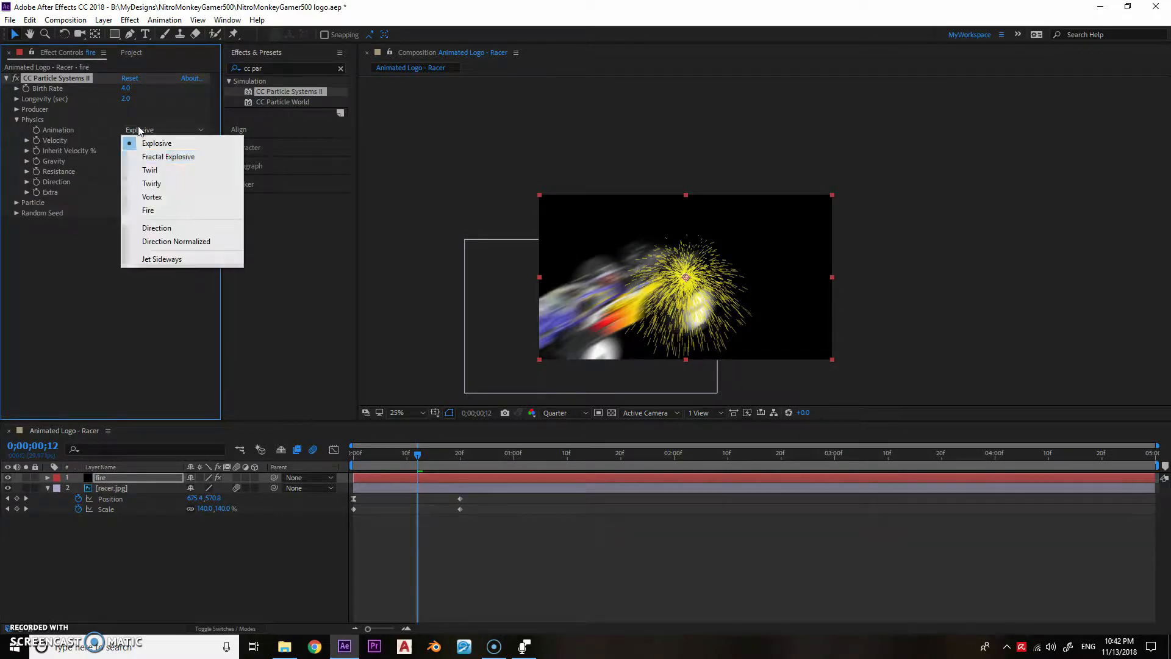
pyautogui.click(140, 209)
pyautogui.click(125, 140)
pyautogui.write('0')
pyautogui.press('Return')
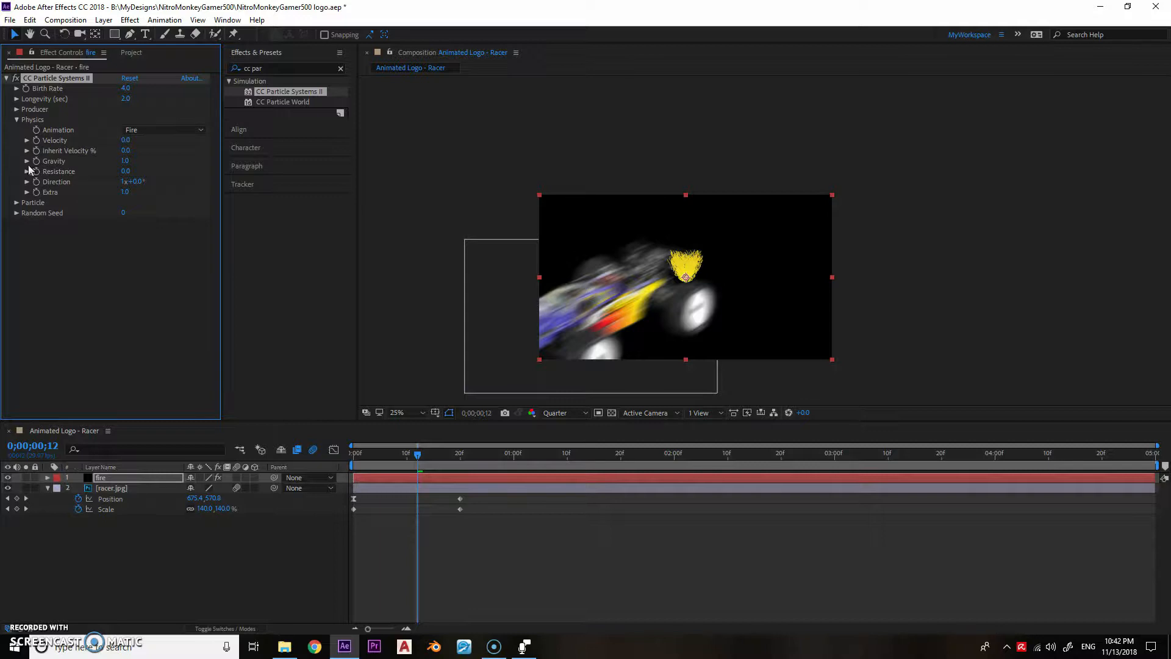
# - Link the particle producer's Position by expression to the racer layer's Position, and scrub the opening frames to check the trail
pyautogui.click(17, 109)
pyautogui.keyDown('alt'); pyautogui.click(36, 119); pyautogui.keyUp('alt')
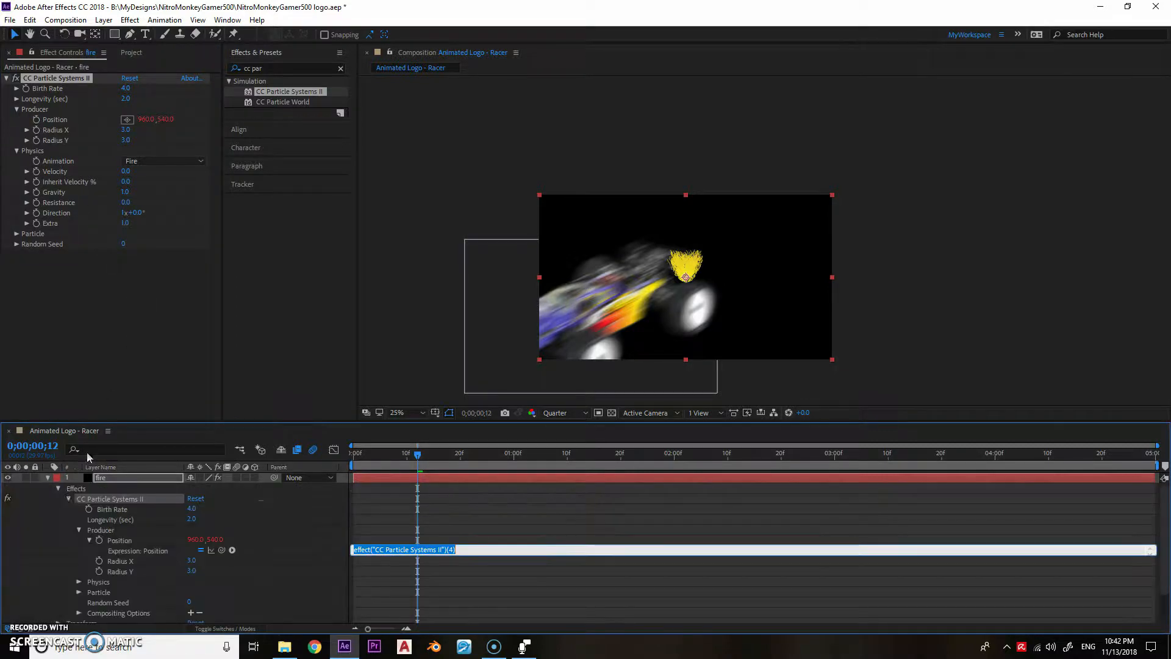
pyautogui.click(98, 585)
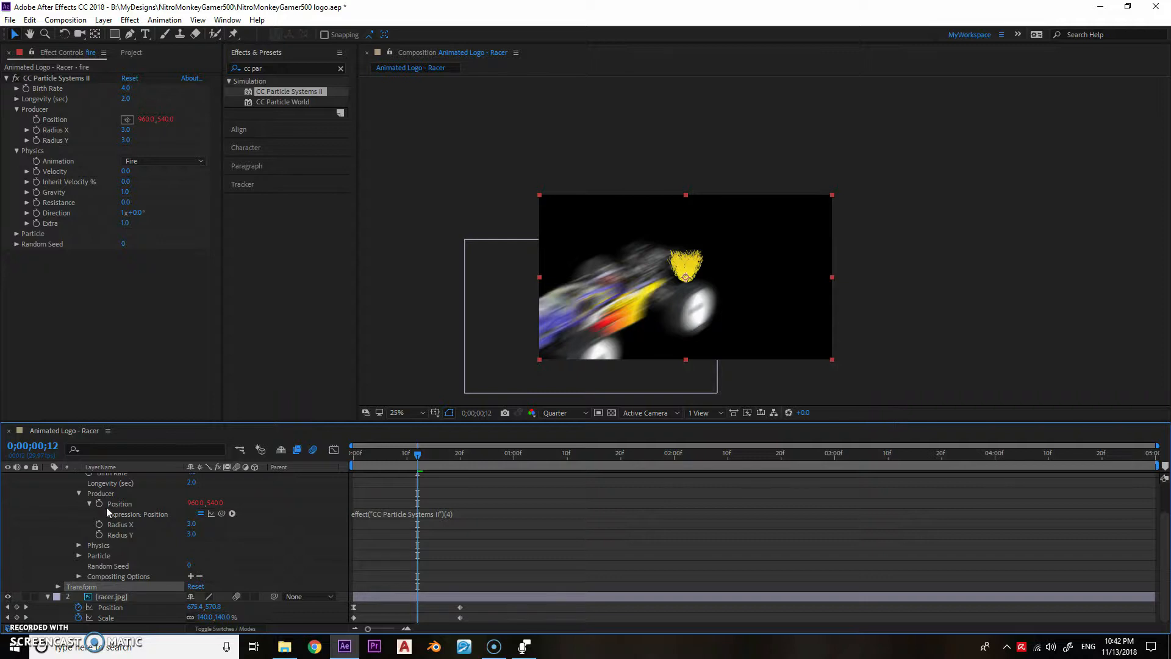
pyautogui.click(383, 514)
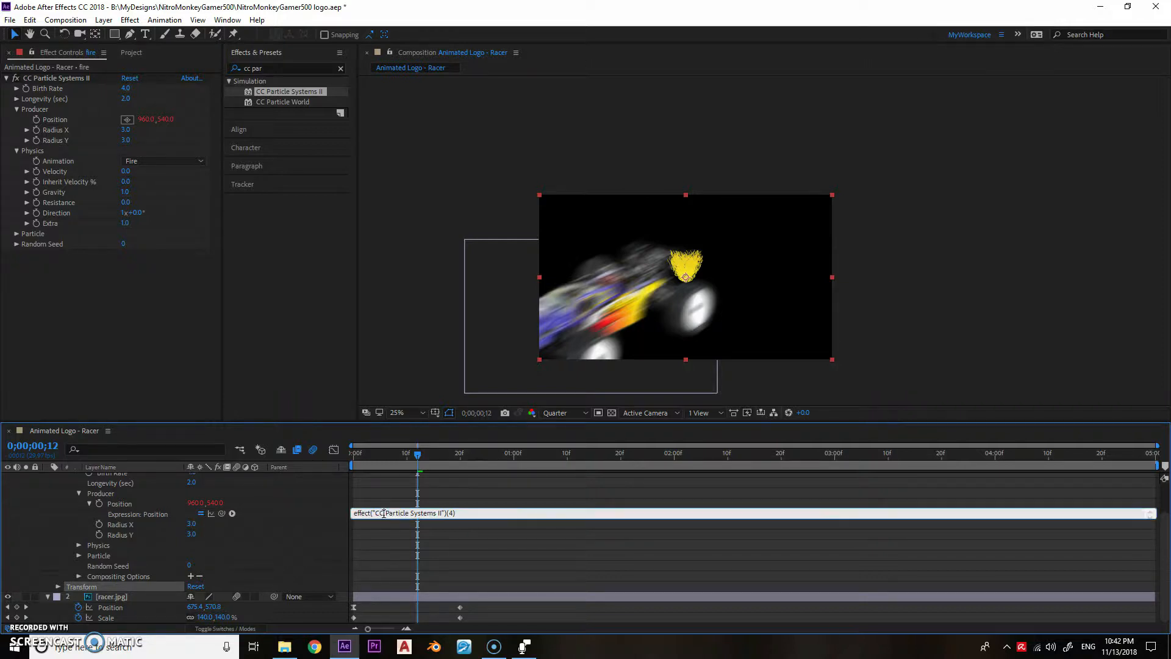
pyautogui.hotkey('ctrl', 'a')
pyautogui.press('BackSpace')
pyautogui.moveTo(221, 513); pyautogui.dragTo(116, 607)
pyautogui.click(342, 456)
pyautogui.moveTo(360, 459); pyautogui.dragTo(433, 458)
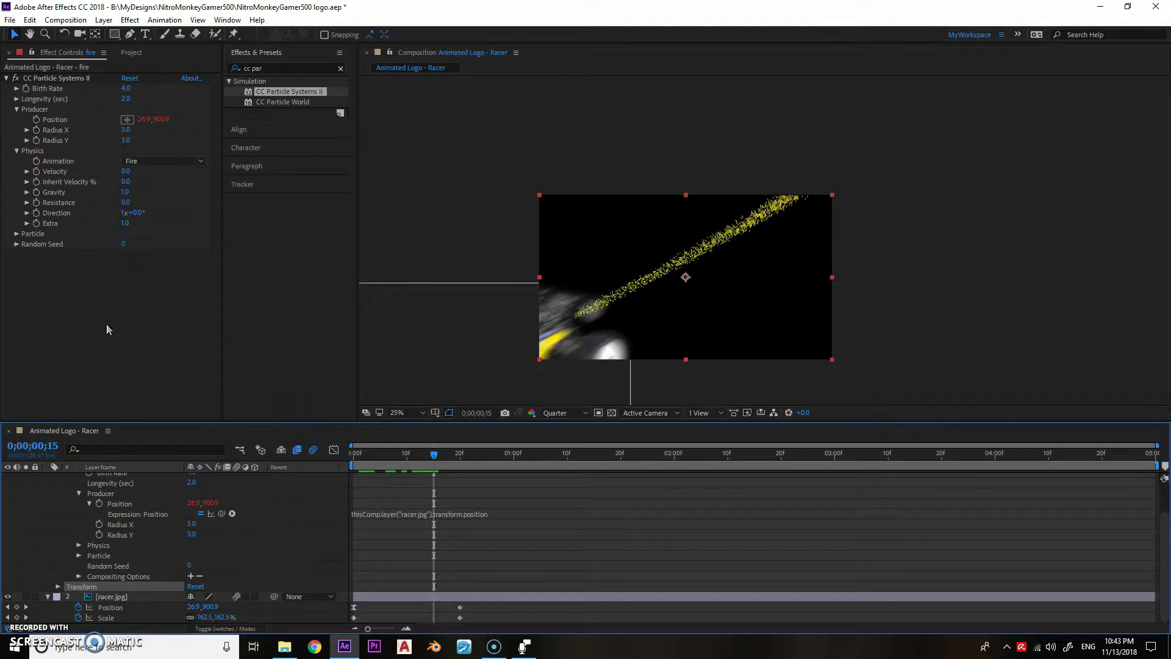
# - Move the fire layer below the racer layer and collapse both layers' properties
pyautogui.scroll(3, 82, 503)
pyautogui.click(49, 477)
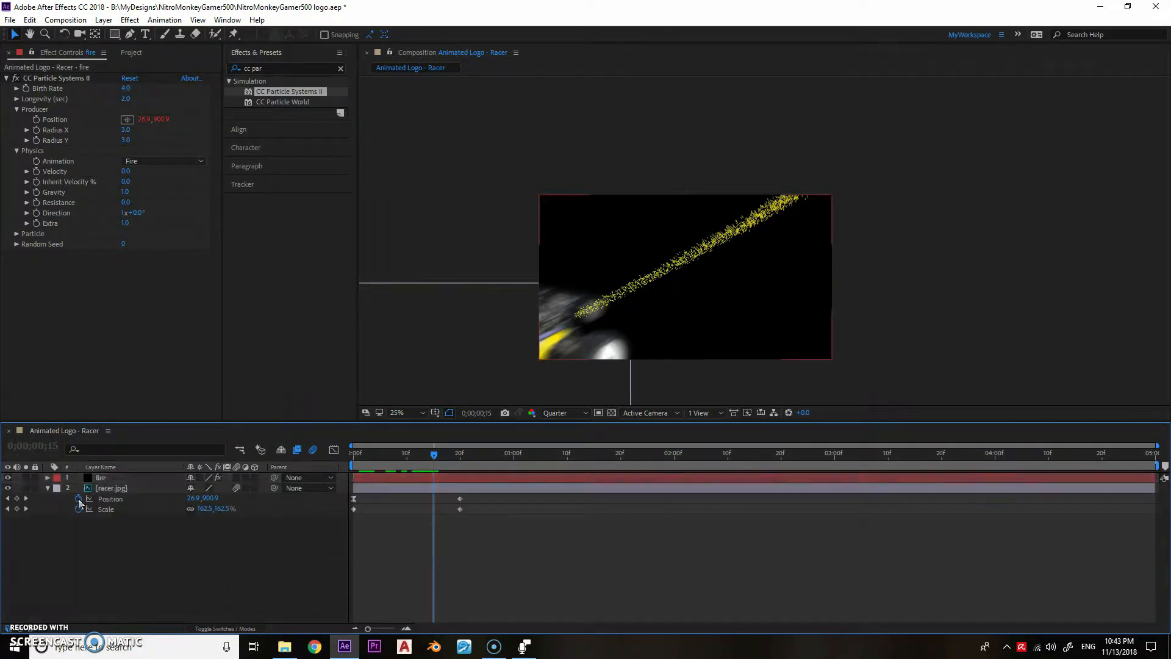
pyautogui.moveTo(86, 477); pyautogui.dragTo(89, 519)
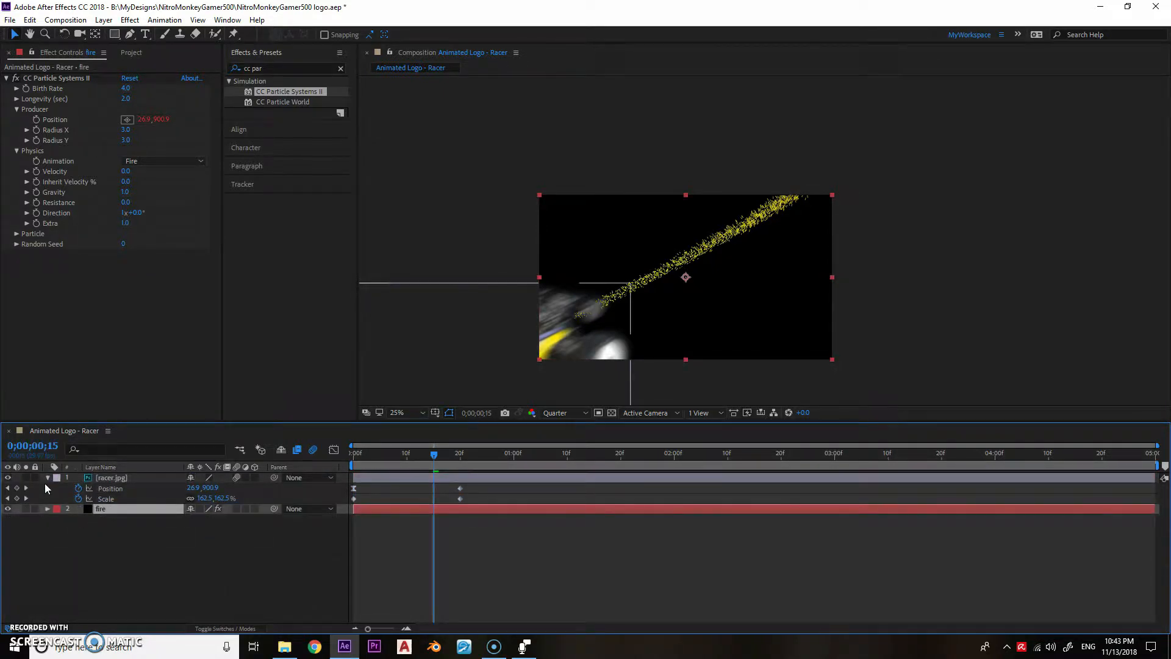
pyautogui.click(47, 477)
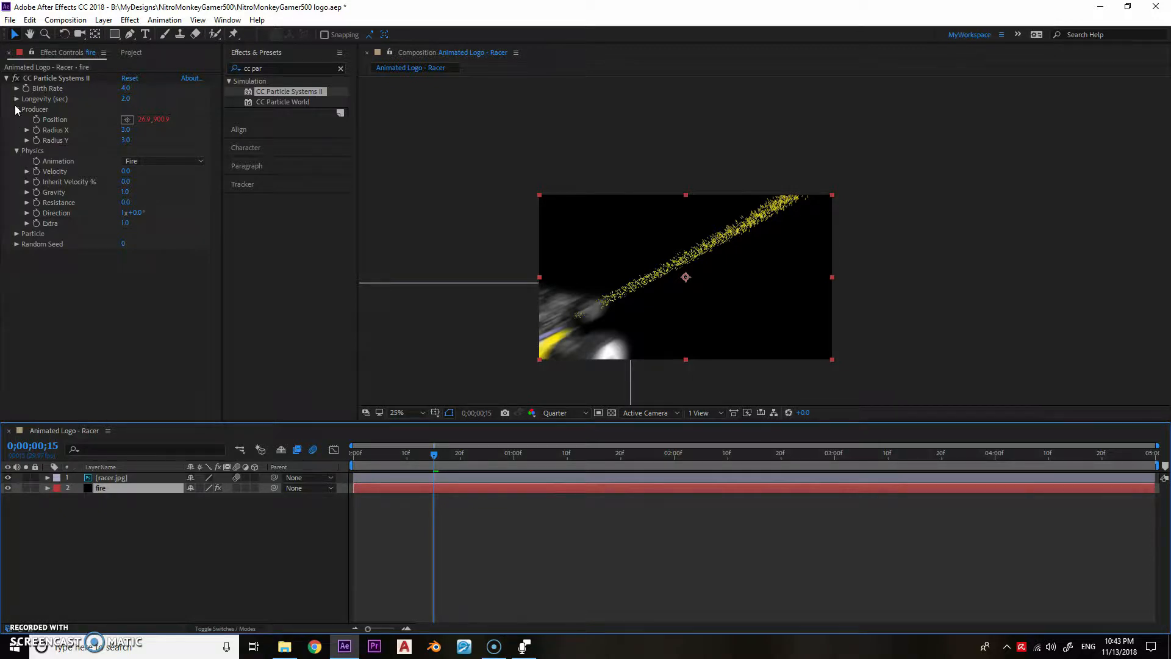
# - Set the fire particles' Transfer Mode to Add and their Longevity to 0.2 seconds
pyautogui.click(17, 234)
pyautogui.click(158, 347)
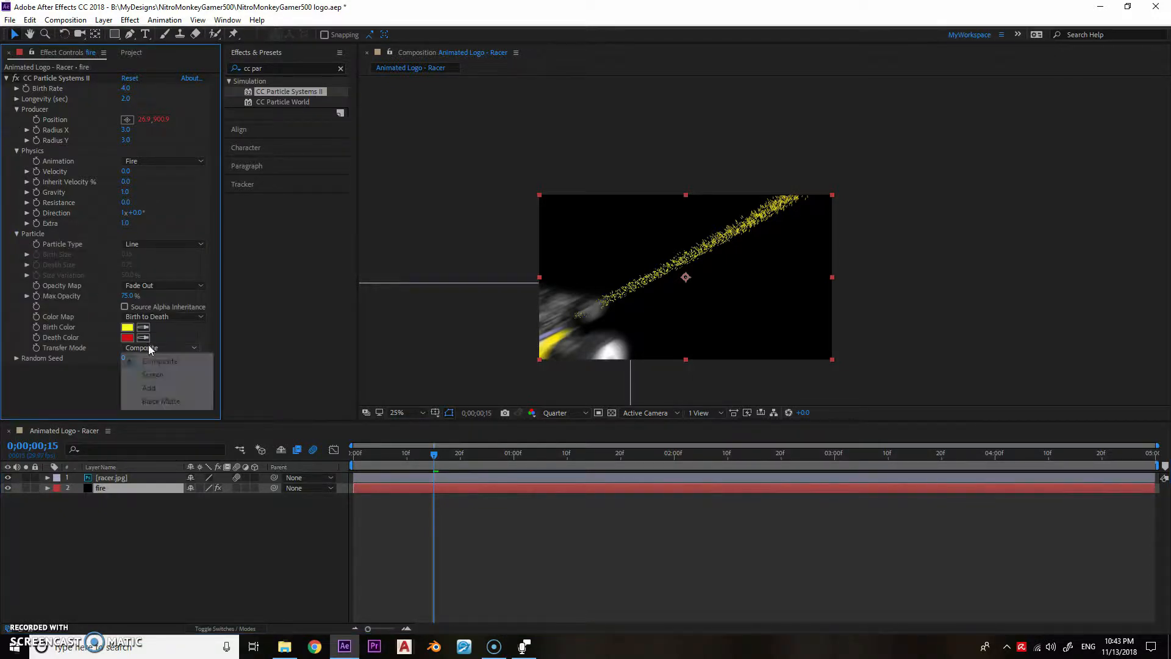
pyautogui.click(150, 388)
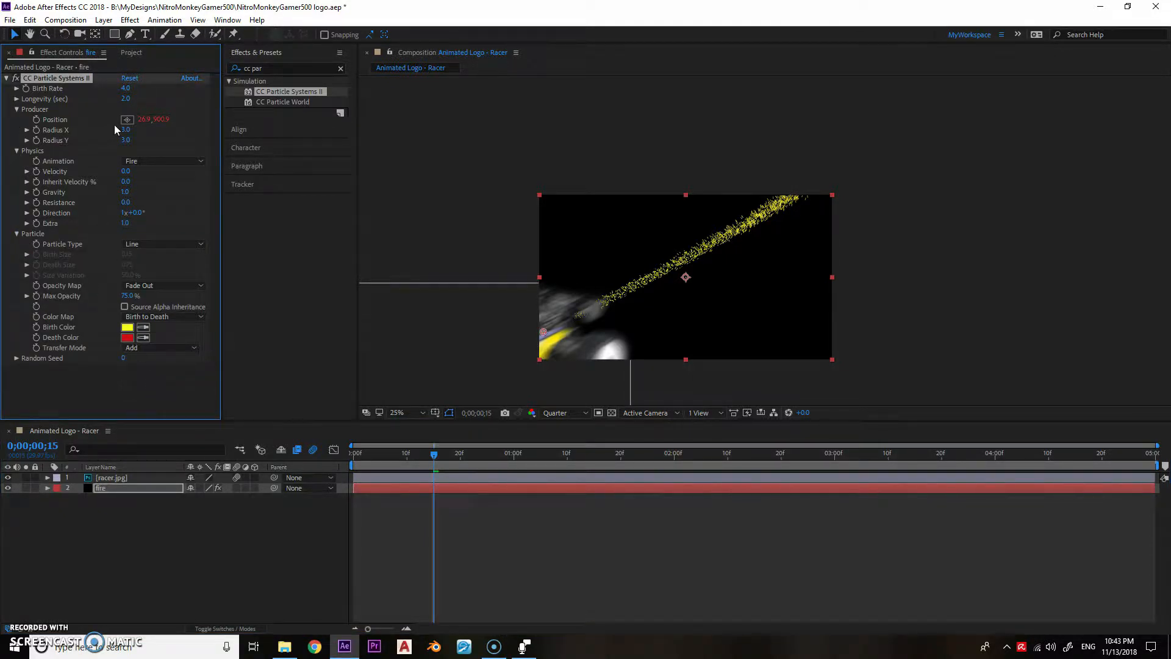
pyautogui.click(125, 100)
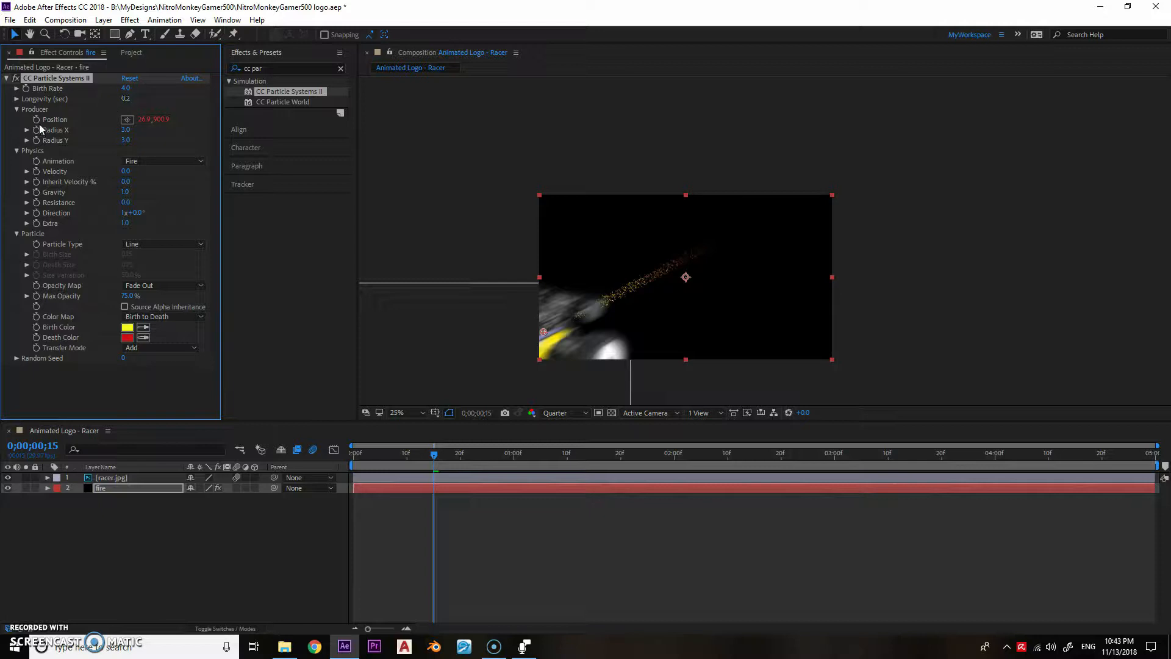
# - Set the fire producer's radius to 6 in X and 7 in Y, Inherit Velocity to -39% and Birth Rate to 4.1
pyautogui.moveTo(131, 139); pyautogui.dragTo(119, 142)
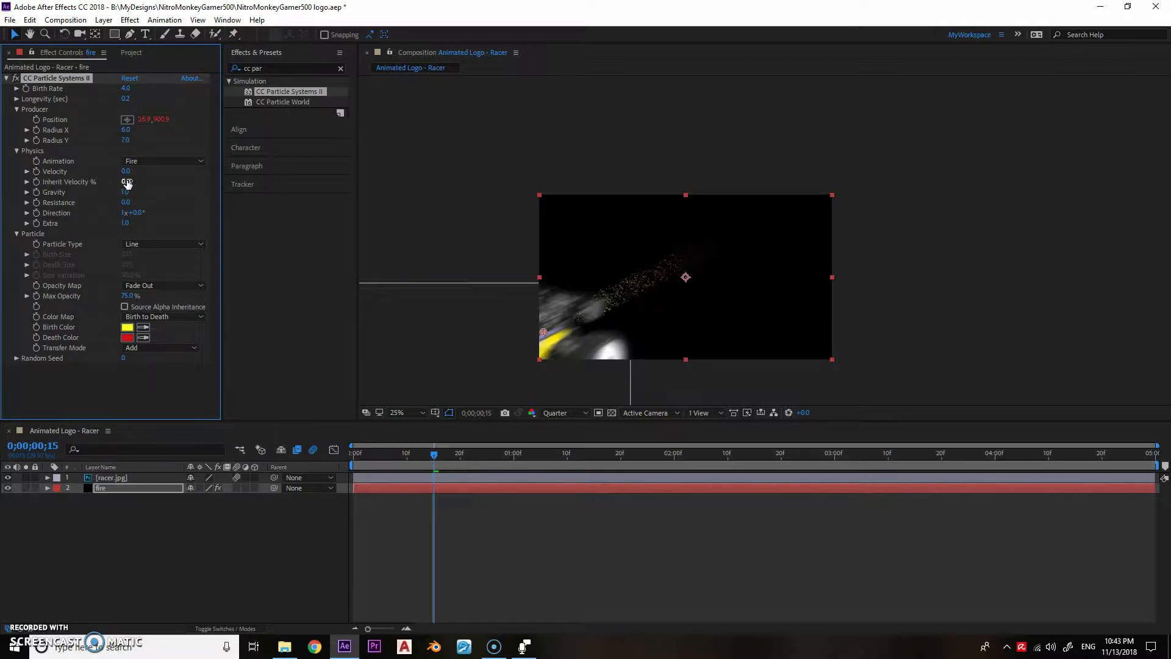
pyautogui.moveTo(146, 181); pyautogui.dragTo(111, 188)
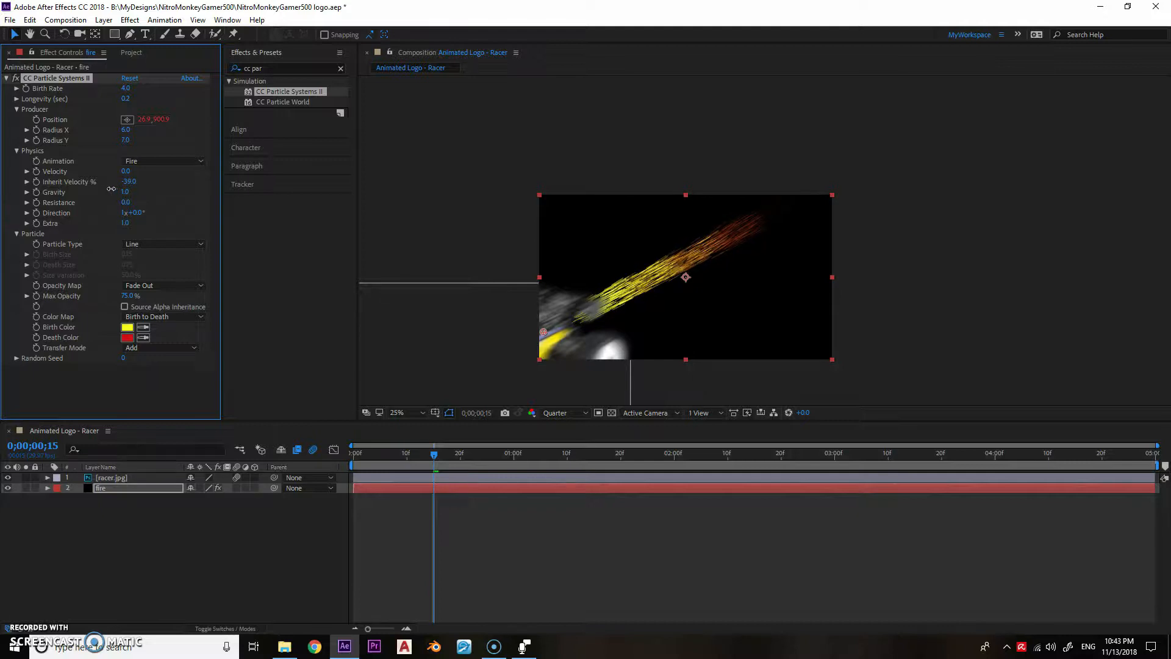
pyautogui.moveTo(397, 454); pyautogui.dragTo(430, 459)
pyautogui.moveTo(125, 88); pyautogui.dragTo(129, 92)
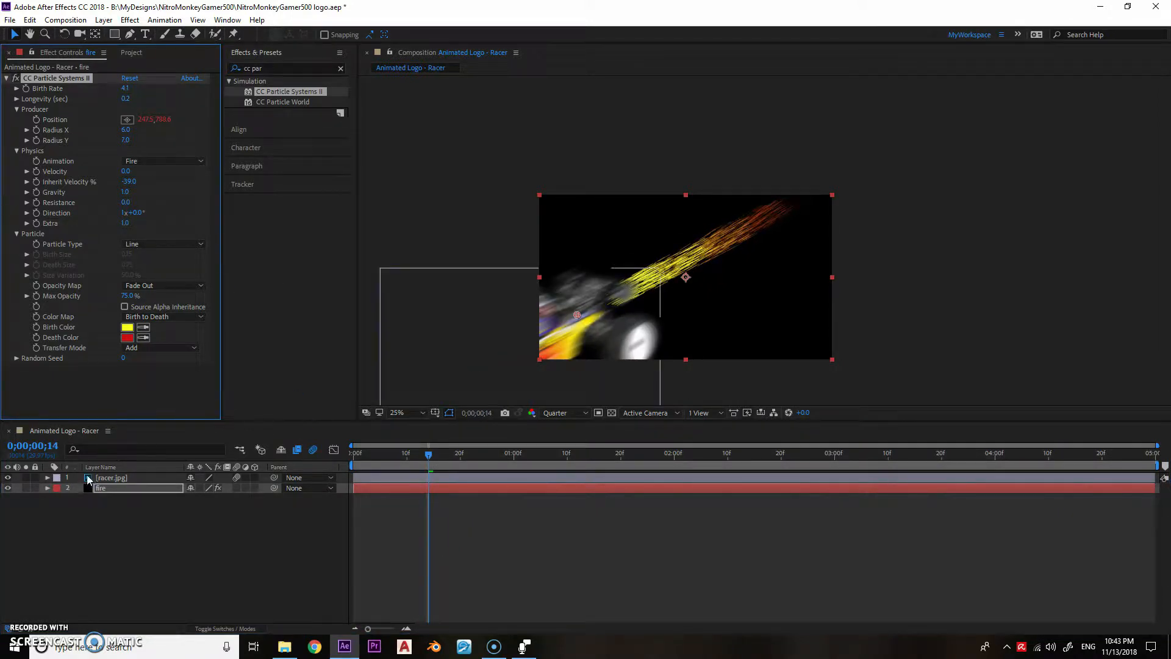
# - Duplicate the fire layer and rename the copy "smoke"
pyautogui.click(103, 488)
pyautogui.hotkey('ctrl', 'd')
pyautogui.press('Return')
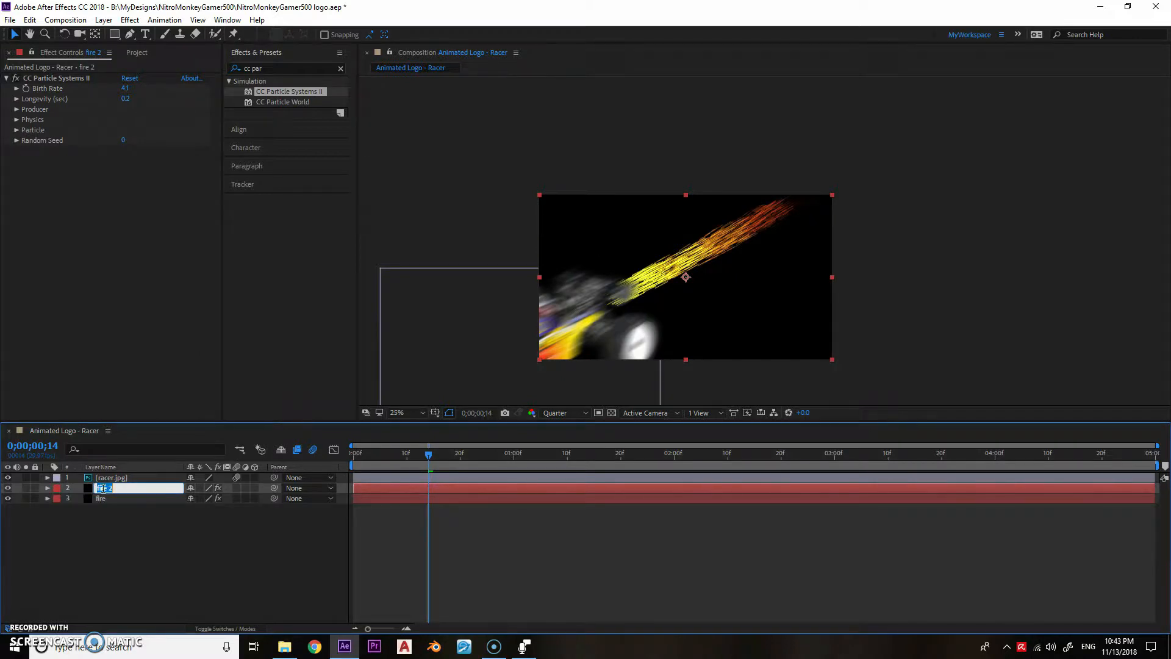
pyautogui.press('Return')
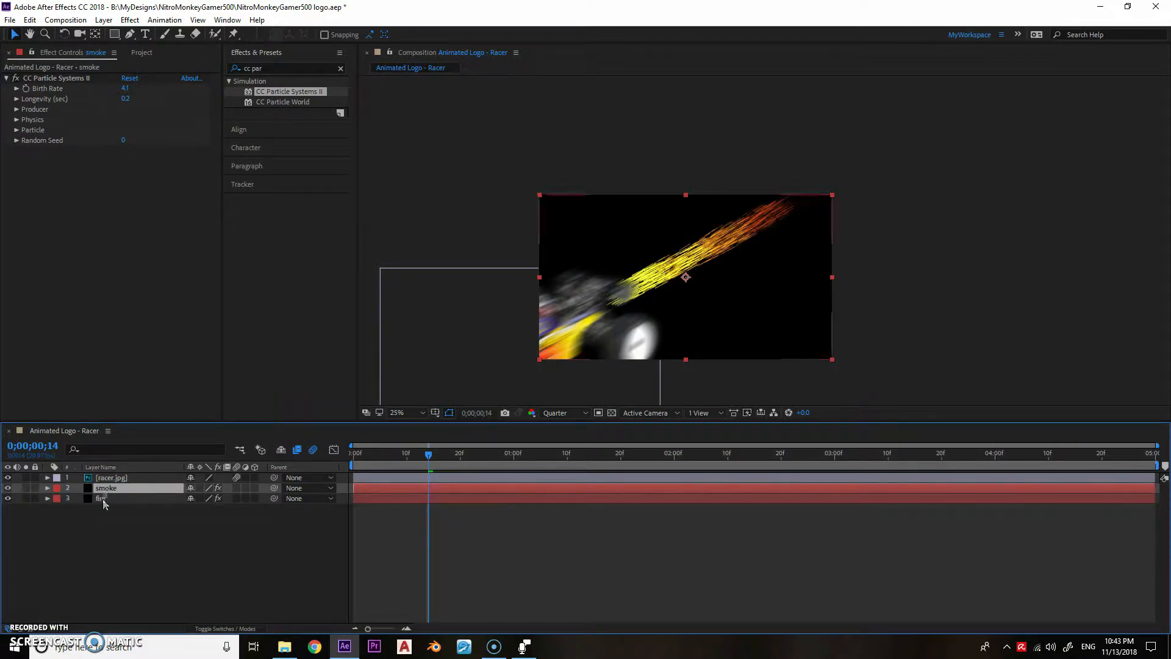
# - On the fire layer's particles, set Gravity to 0, Longevity to 0.2 seconds, Birth Rate to 1.5 and Inherit Velocity to 50%
pyautogui.click(107, 498)
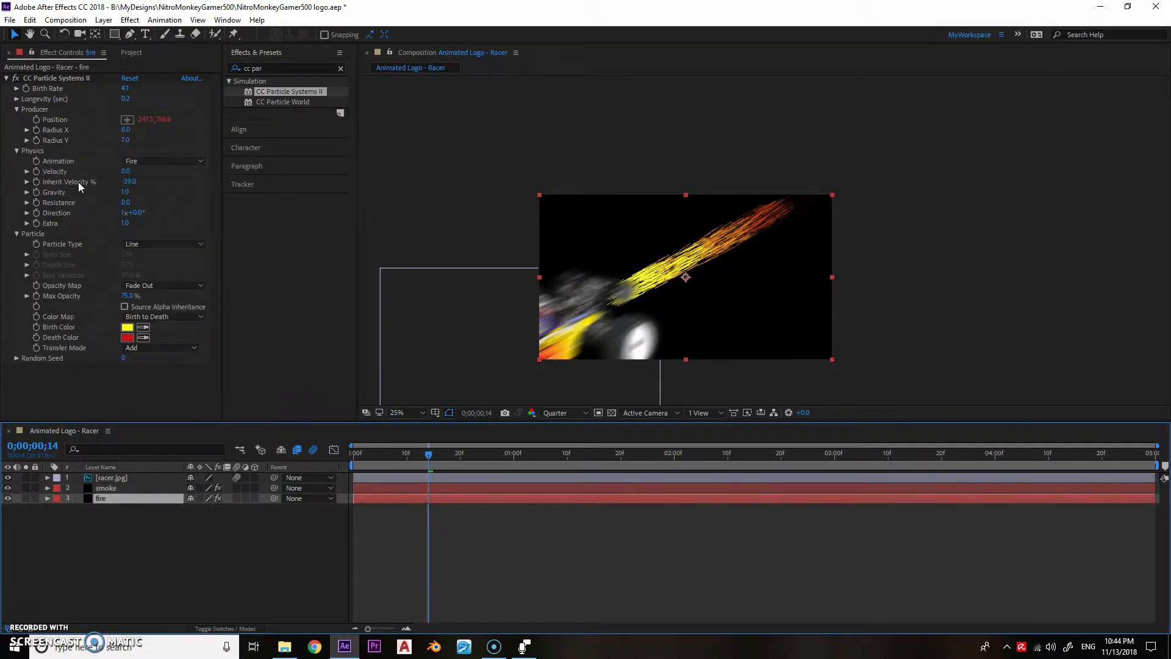
pyautogui.click(124, 192)
pyautogui.press('Return')
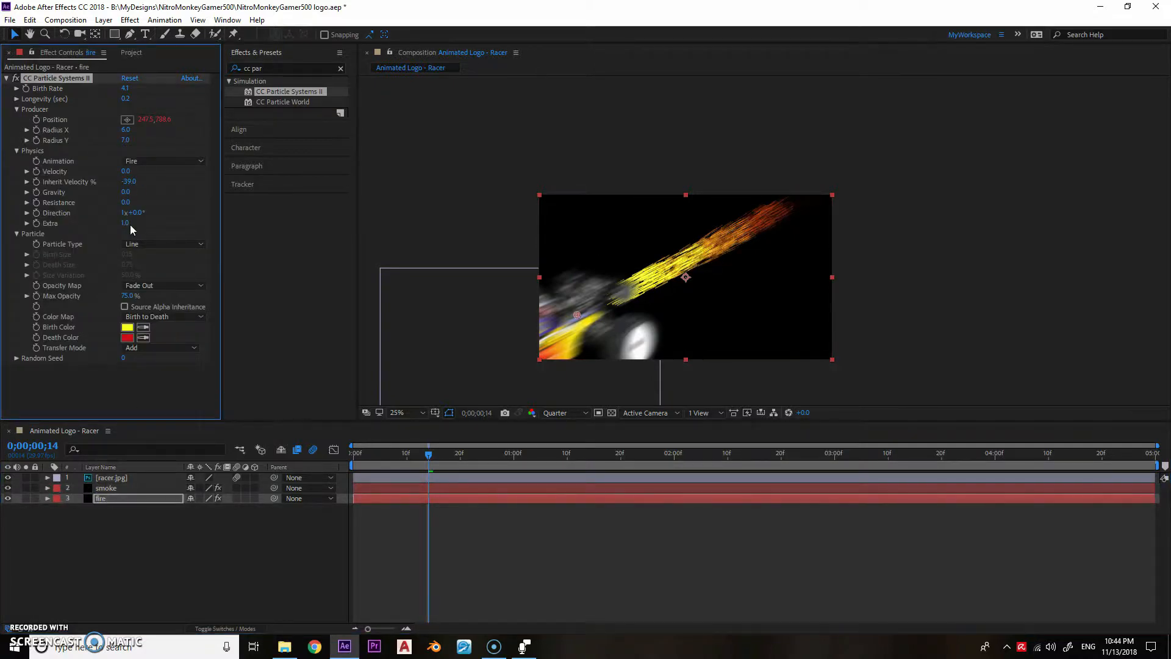
pyautogui.click(125, 98)
pyautogui.write('0.2')
pyautogui.press('Return')
pyautogui.moveTo(129, 90); pyautogui.dragTo(117, 94)
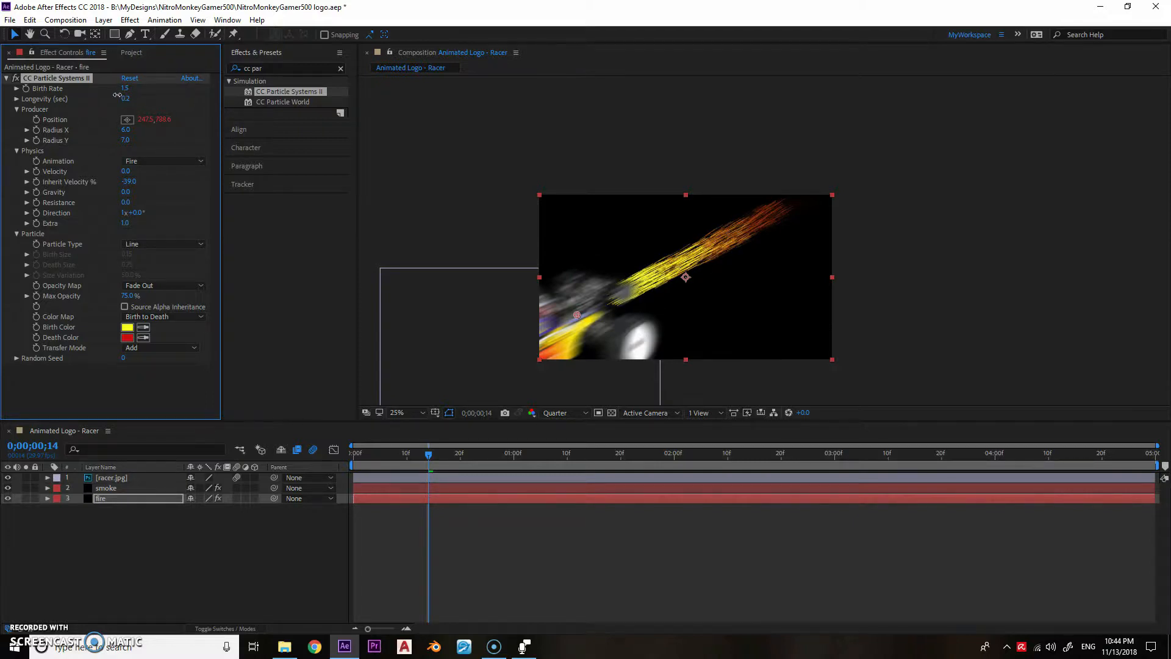
pyautogui.moveTo(130, 182); pyautogui.dragTo(178, 180)
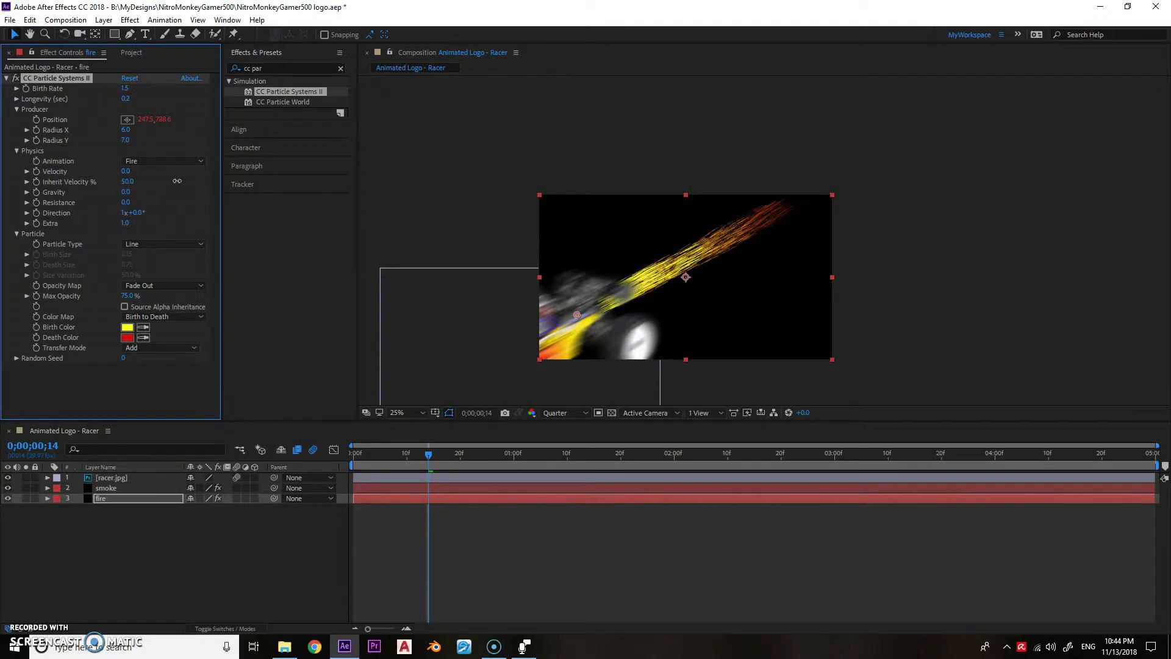
# - On the smoke layer's particles, set Gravity to 0 and the physics Animation to Explosive
pyautogui.click(122, 487)
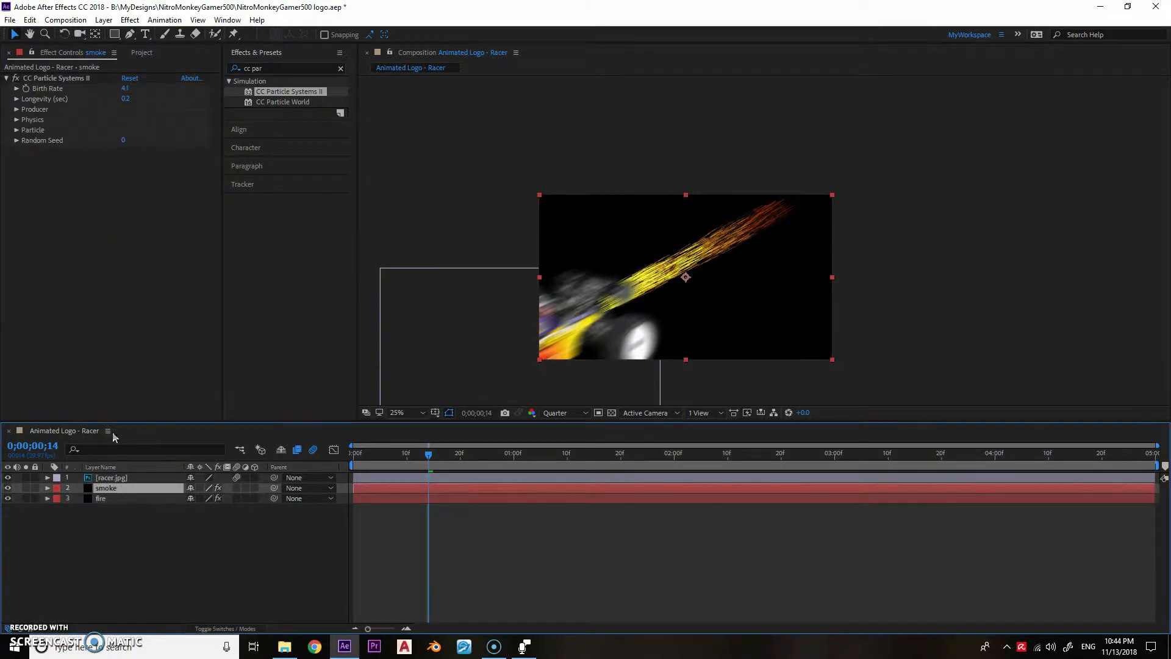
pyautogui.click(17, 119)
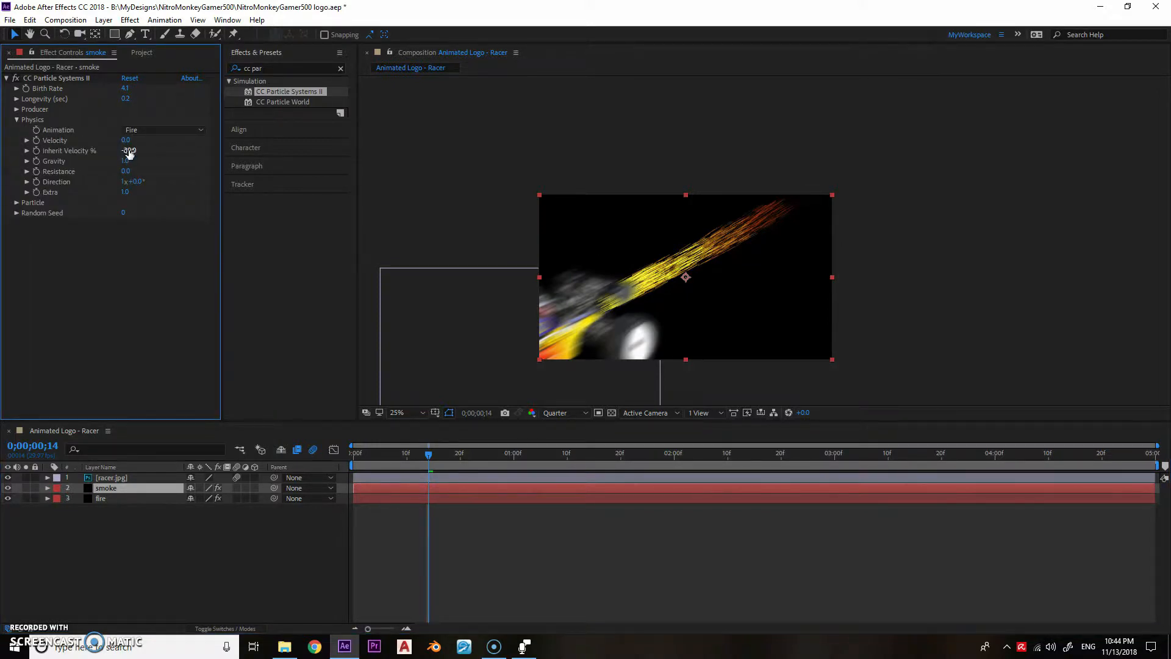
pyautogui.click(126, 161)
pyautogui.write('0')
pyautogui.click(178, 204)
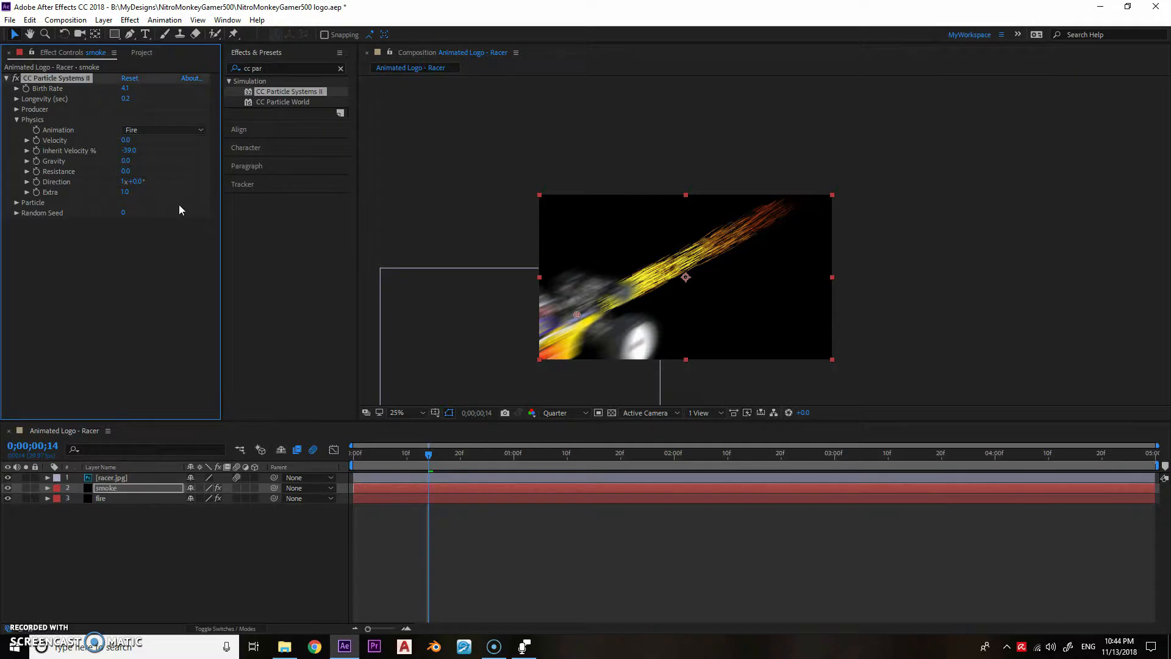
pyautogui.click(164, 129)
pyautogui.click(146, 144)
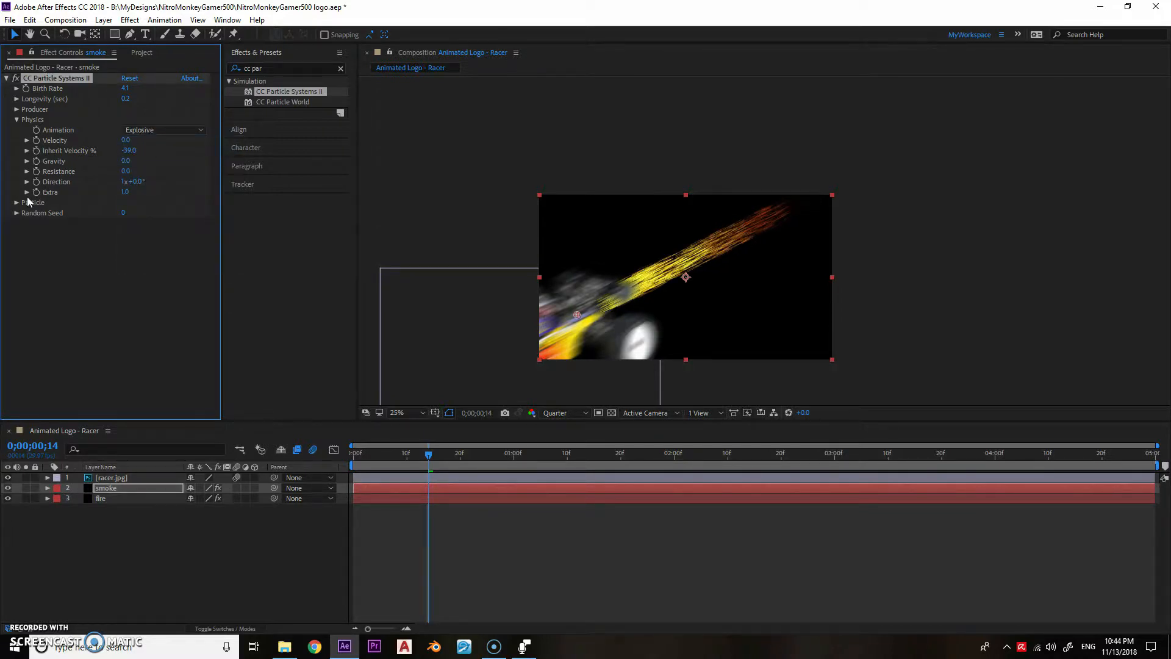
# - Change the smoke's Particle Type to Faded Sphere
pyautogui.click(18, 202)
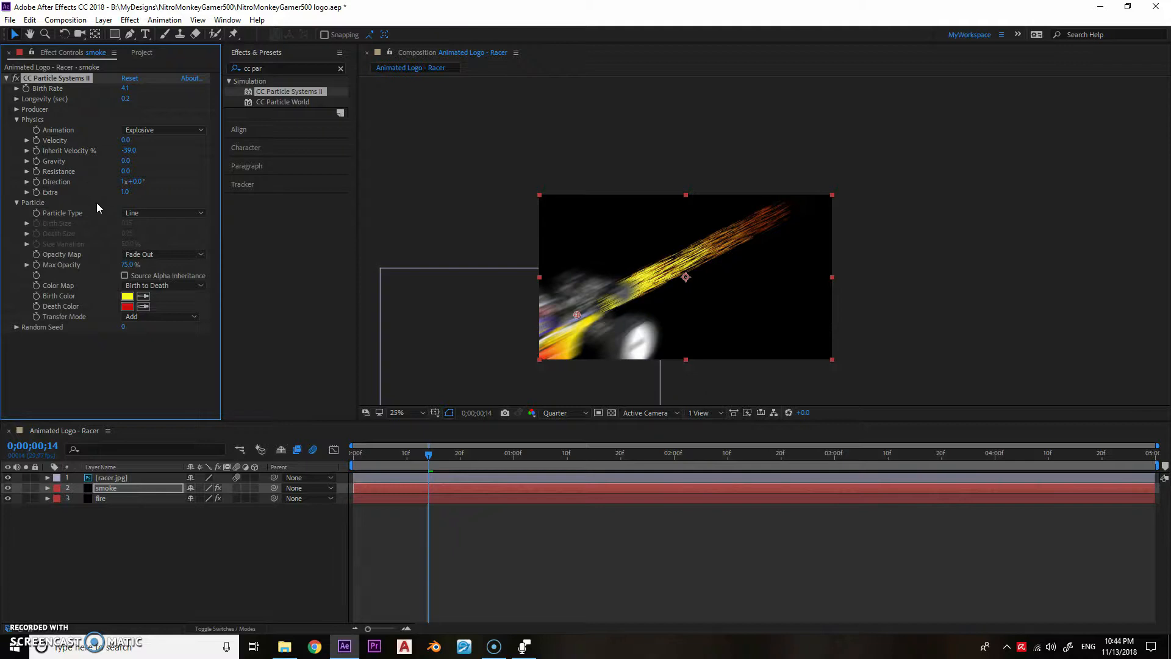
pyautogui.click(136, 214)
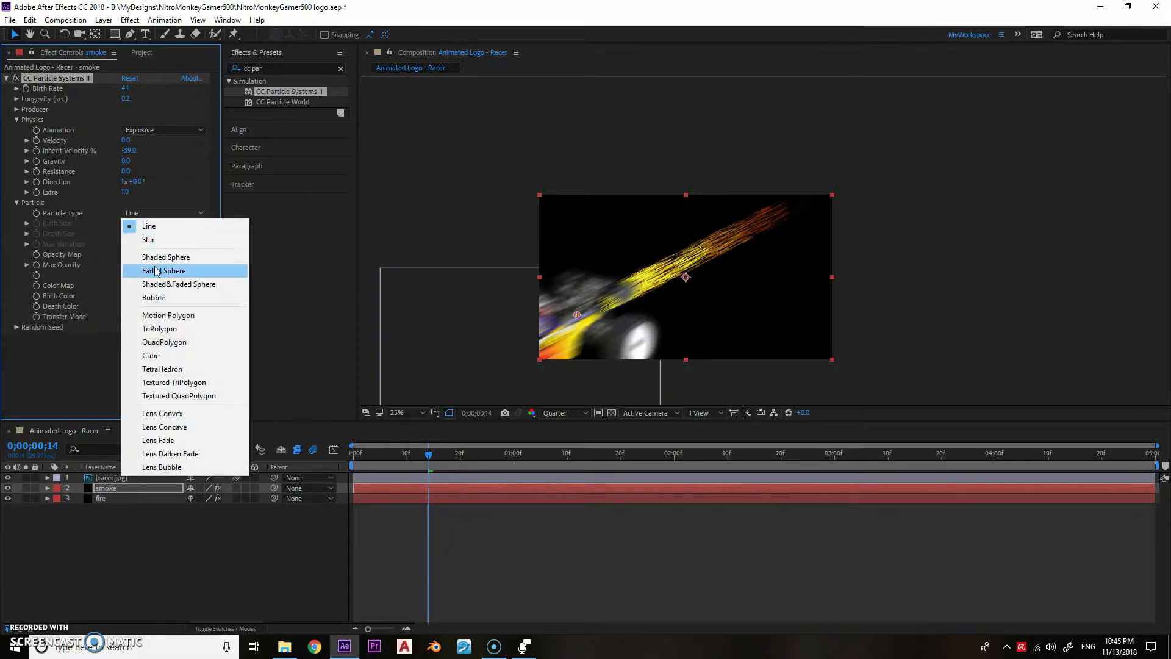
pyautogui.click(157, 269)
# - Set the smoke's Birth Color to 140B06 and its Death Color to a very dark blue-grey
pyautogui.click(128, 297)
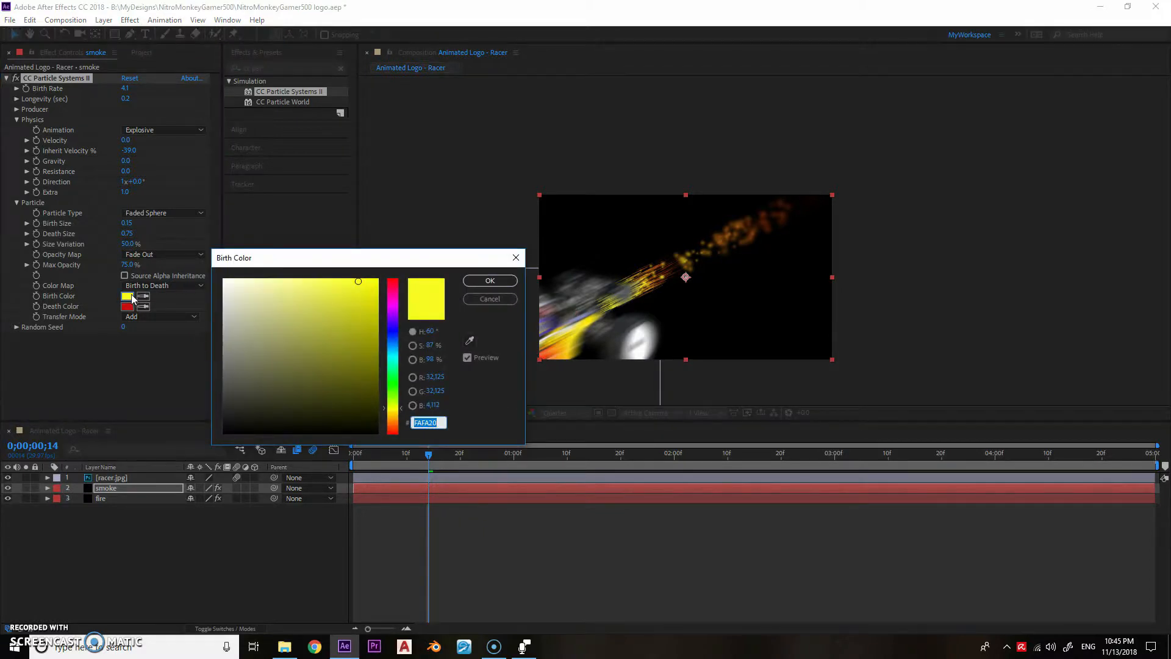
pyautogui.write('140')
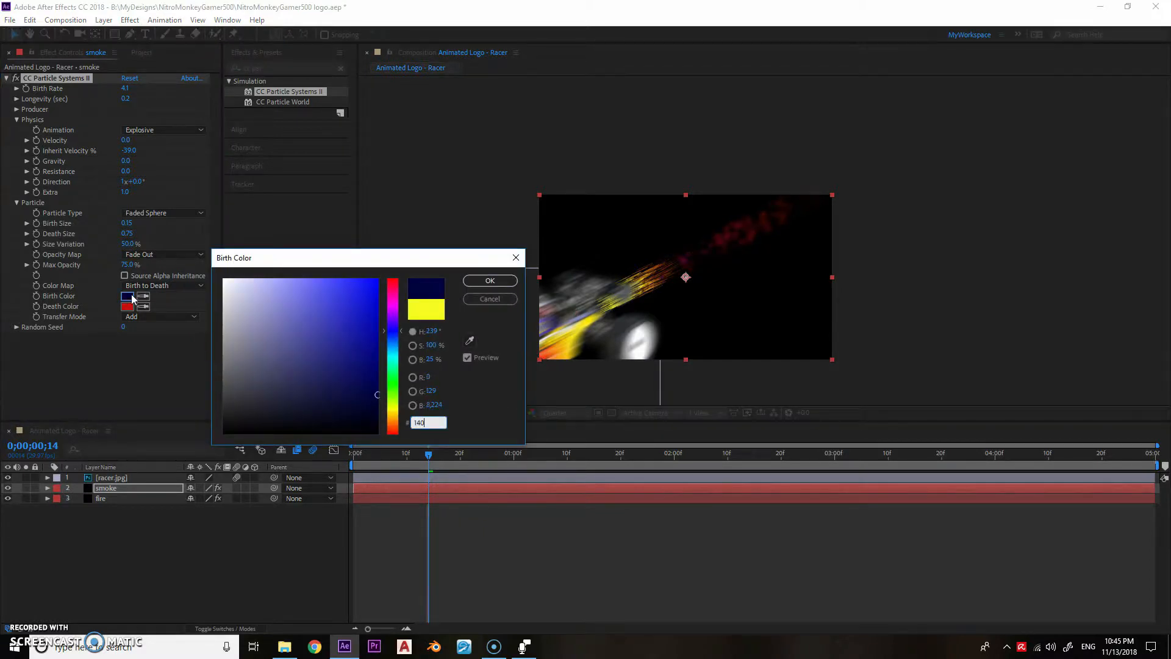
pyautogui.write('B06')
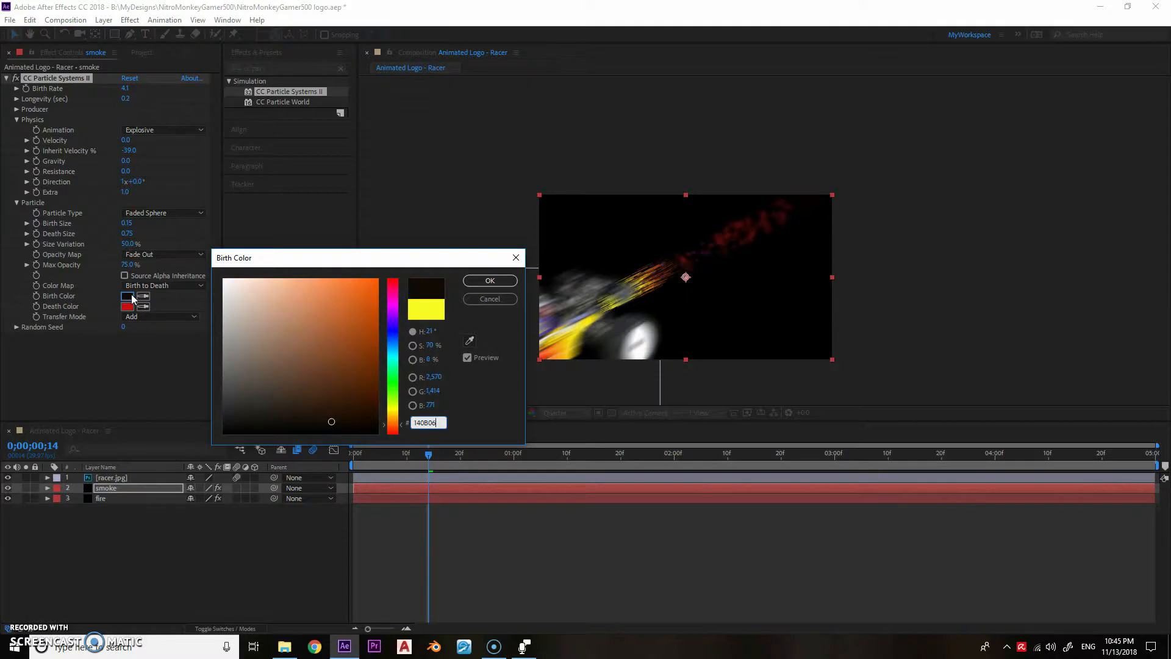
pyautogui.click(491, 281)
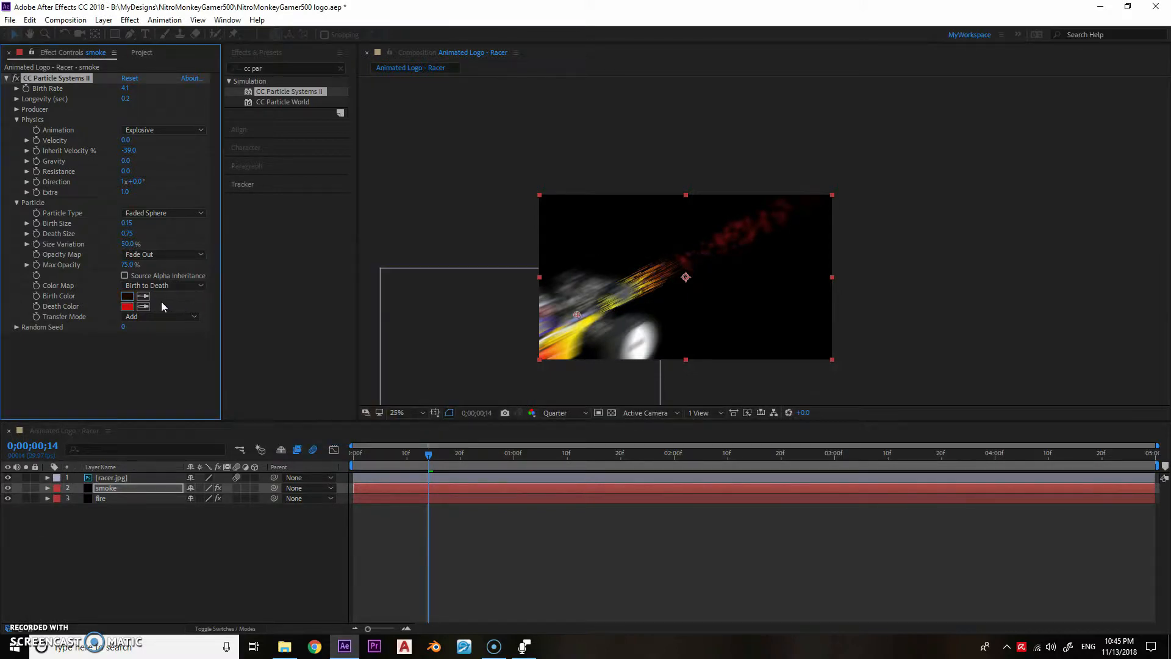
pyautogui.click(127, 307)
pyautogui.write('151522')
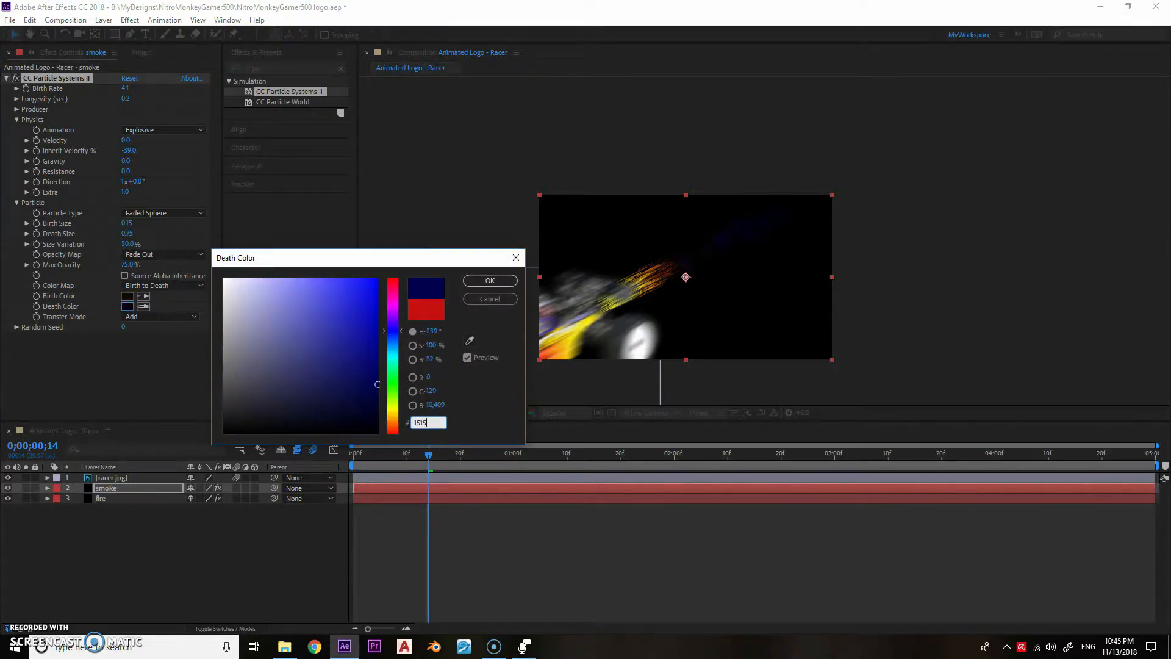
pyautogui.click(277, 404)
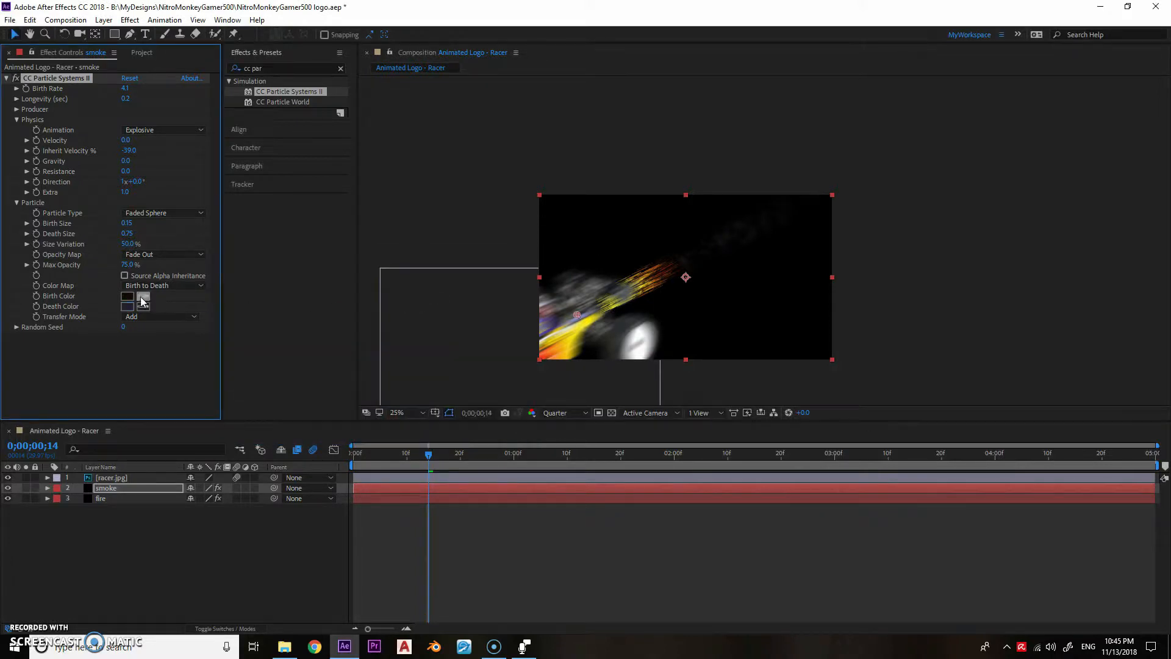
# - Set the smoke particles' Birth Size to 1.12, Death Size to 5 and Size Variation to 100%
pyautogui.press('Tab')
pyautogui.write('5')
pyautogui.press('Tab')
pyautogui.write('10')
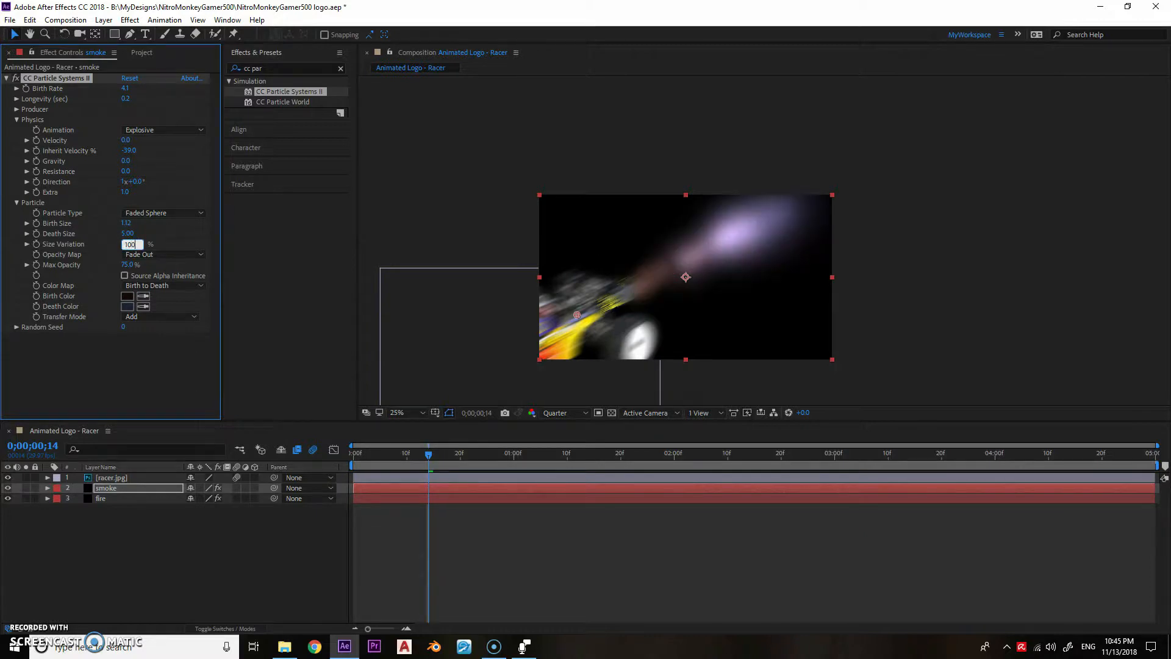
# - Set the smoke's Max Opacity to 50% and its Transfer Mode to Composite
pyautogui.click(127, 264)
pyautogui.write('50')
pyautogui.press('Return')
pyautogui.click(153, 316)
pyautogui.click(154, 330)
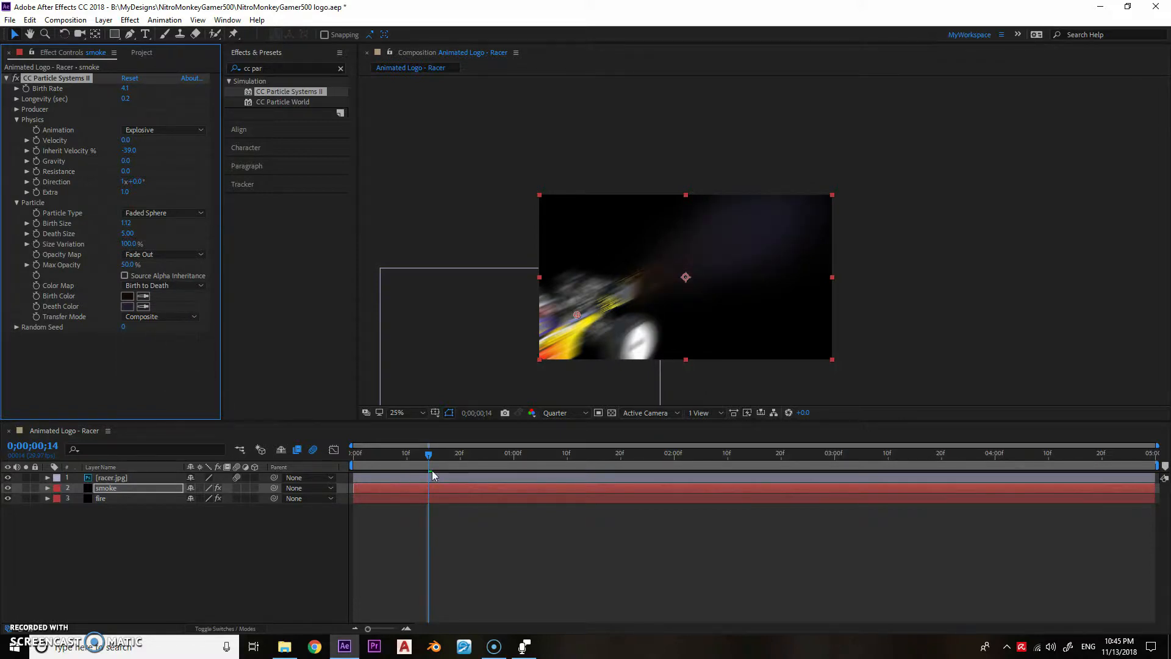
# - Set the smoke's Longevity to 2 seconds and scrub through the animation to check the trail
pyautogui.moveTo(406, 461); pyautogui.dragTo(446, 460)
pyautogui.click(128, 101)
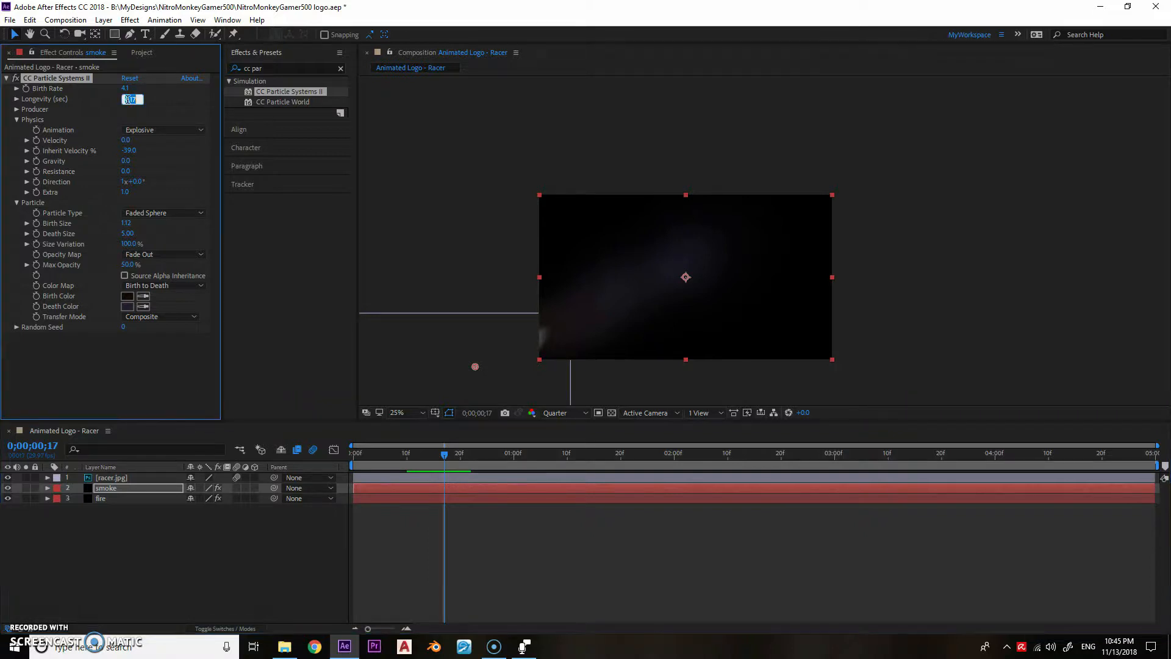
pyautogui.write('2')
pyautogui.press('Return')
pyautogui.moveTo(365, 453); pyautogui.dragTo(439, 453)
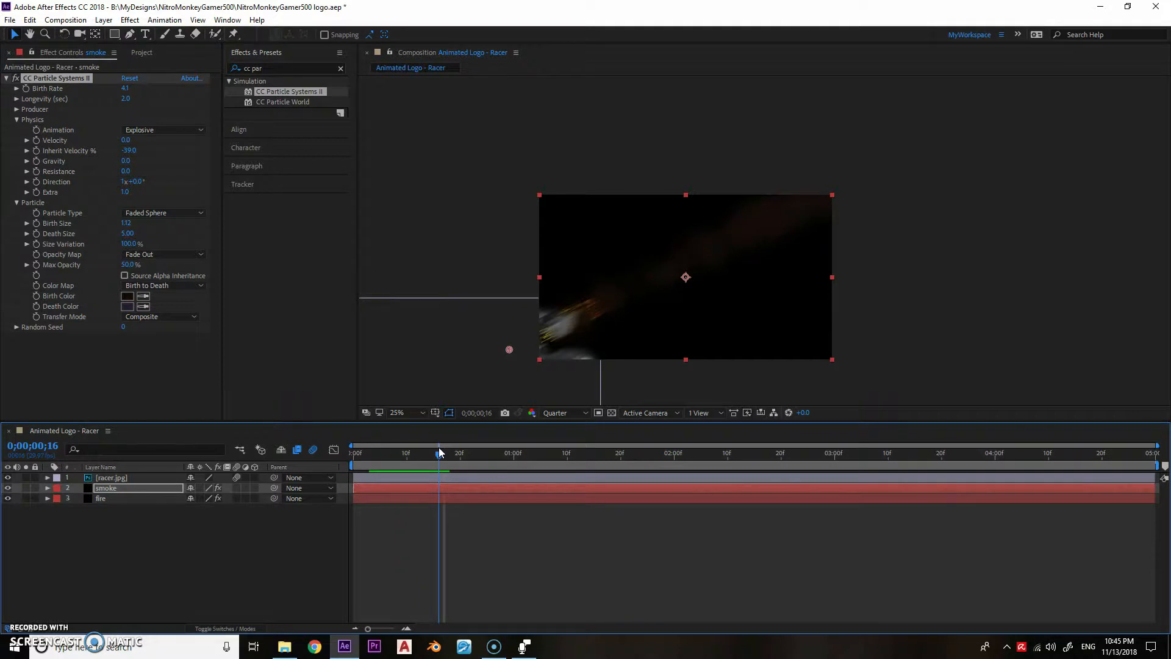
# - Set the smoke's Velocity to 4, Inherit Velocity to -50% and Resistance to 65
pyautogui.click(130, 140)
pyautogui.write('4')
pyautogui.press('Tab')
pyautogui.write('-50')
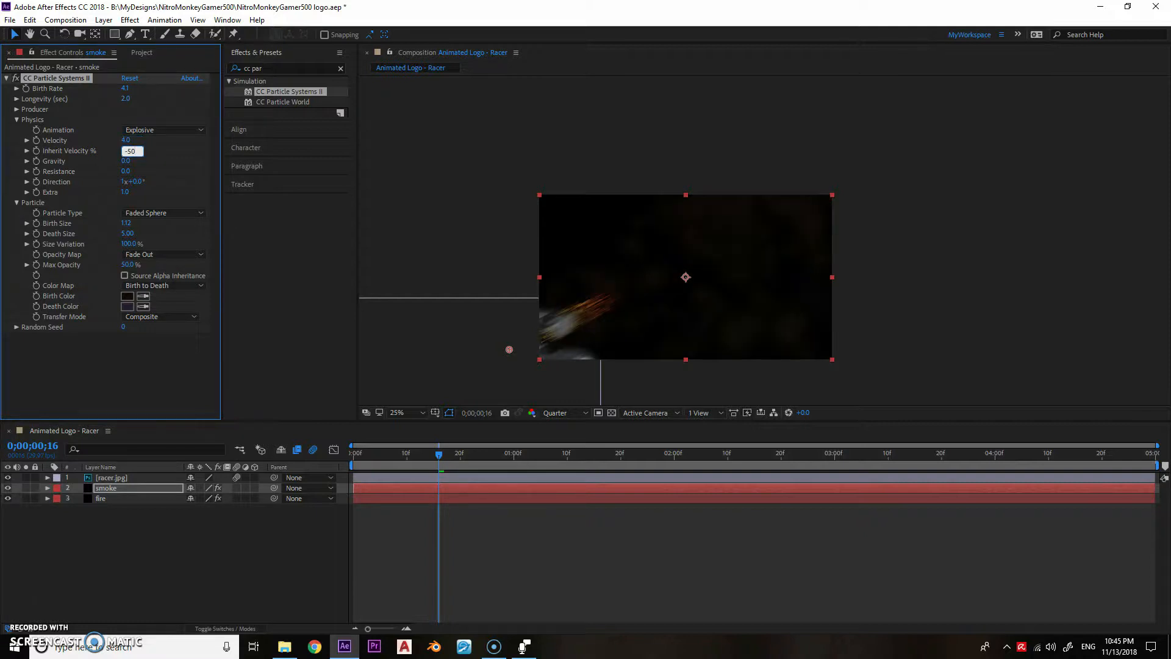
pyautogui.press('Tab')
pyautogui.press('Tab')
pyautogui.write('65')
pyautogui.moveTo(405, 452)
pyautogui.mouseDown()
pyautogui.moveTo(473, 458)
pyautogui.moveTo(408, 458)
pyautogui.mouseUp()
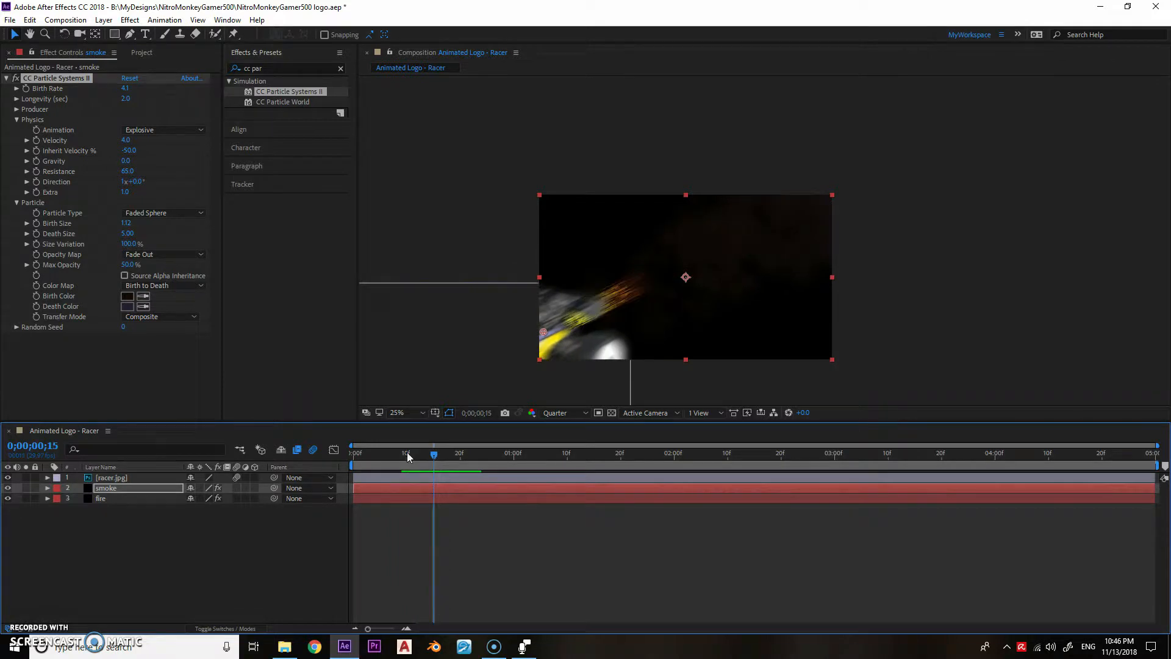
# - Find the Turbulent Displace effect and apply it to the smoke layer
pyautogui.click(276, 63)
pyautogui.write('turbul')
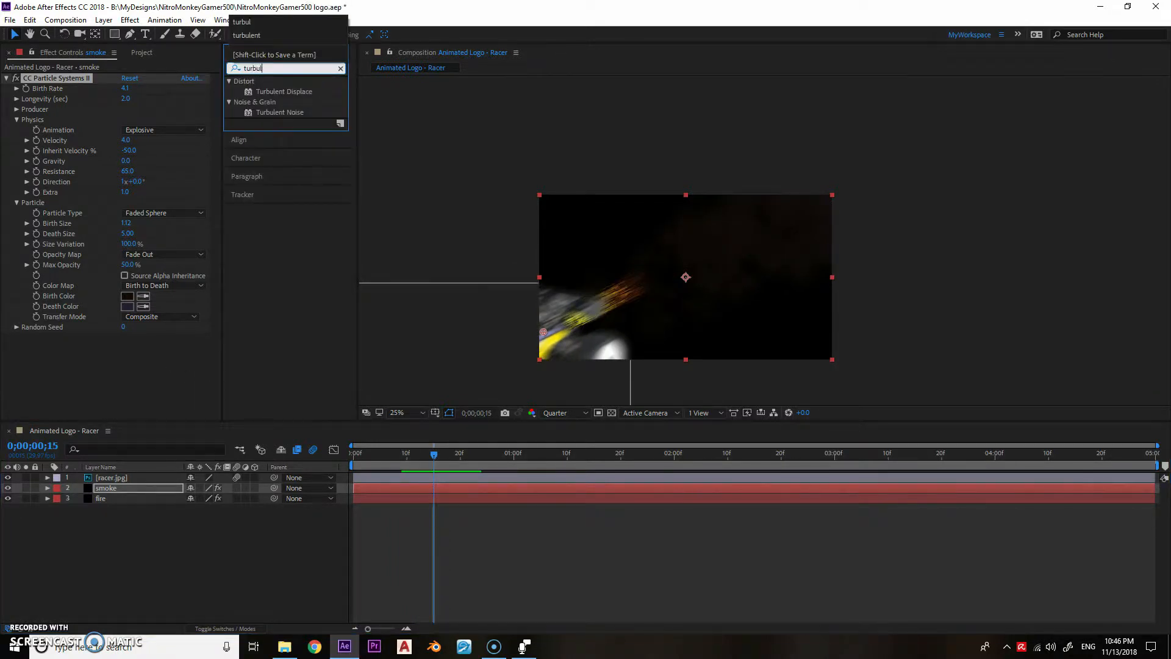
pyautogui.moveTo(249, 92); pyautogui.dragTo(92, 338)
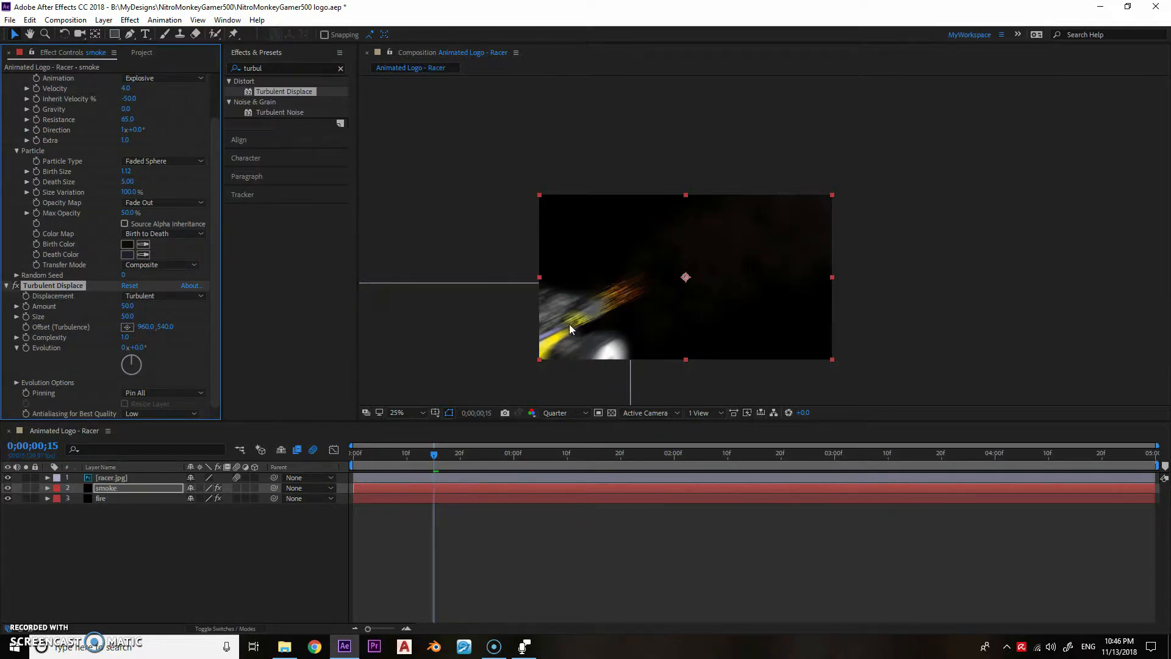
# - Set the preview resolution to Full and the Turbulent Displace Complexity to 4
pyautogui.click(573, 412)
pyautogui.click(570, 438)
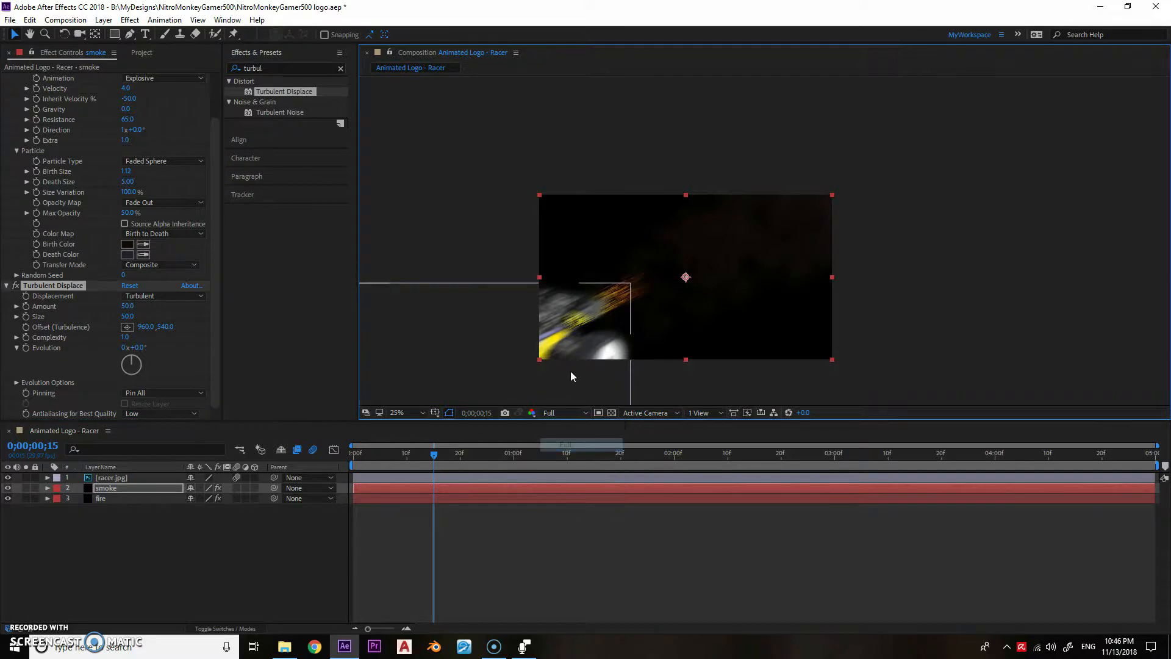
pyautogui.scroll(2, 575, 324)
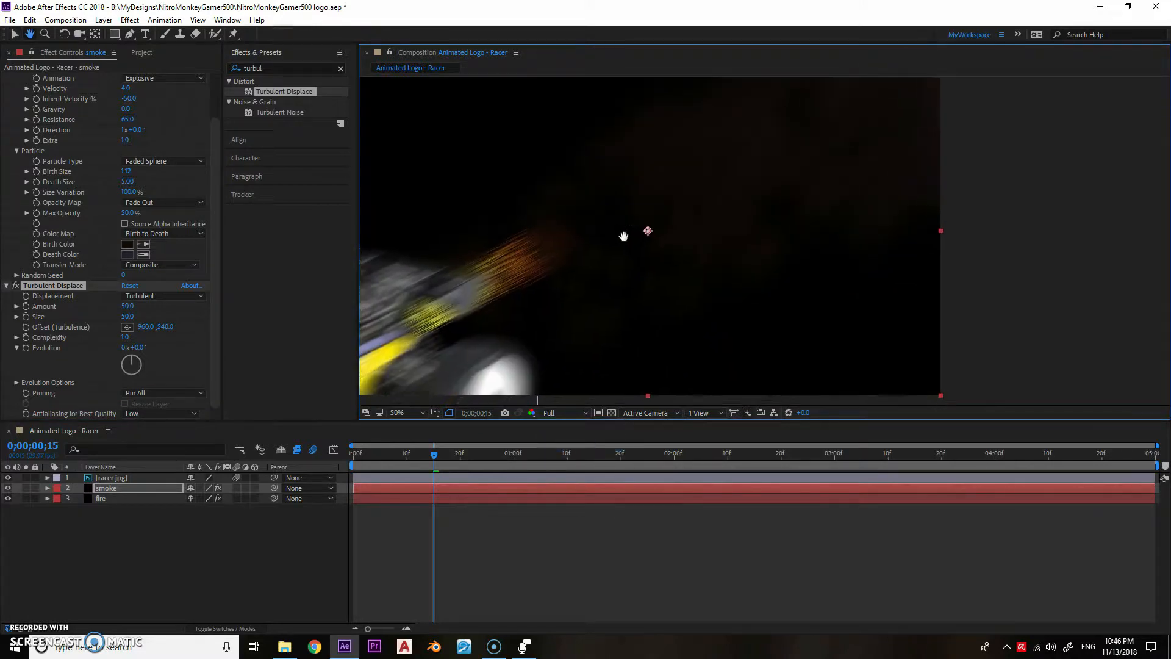
pyautogui.click(125, 336)
pyautogui.press('Return')
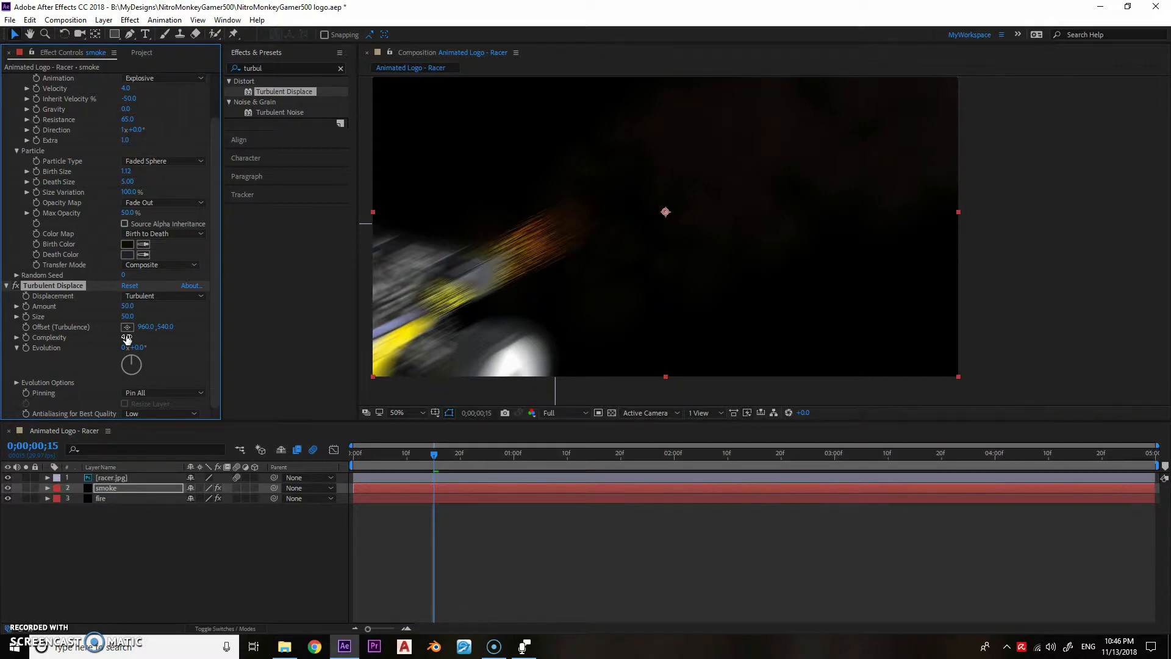
# - Lower the preview resolution to Third and reveal the racer layer's Position and Scale keyframes
pyautogui.click(123, 529)
pyautogui.click(565, 412)
pyautogui.click(555, 444)
pyautogui.moveTo(435, 456); pyautogui.dragTo(375, 452)
pyautogui.click(558, 412)
pyautogui.click(553, 475)
pyautogui.click(112, 479)
pyautogui.press('u')
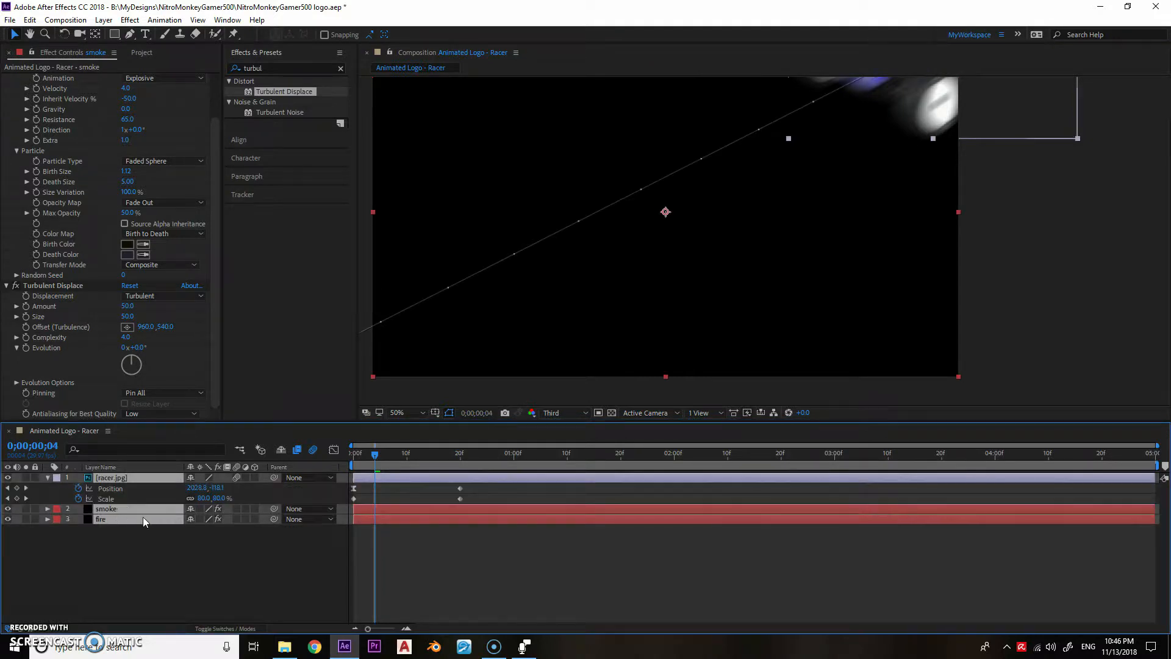
# - Start keyframing the smoke's Birth Rate at the first frame with a value of 20
pyautogui.click(237, 537)
pyautogui.click(262, 508)
pyautogui.moveTo(370, 455); pyautogui.dragTo(333, 380)
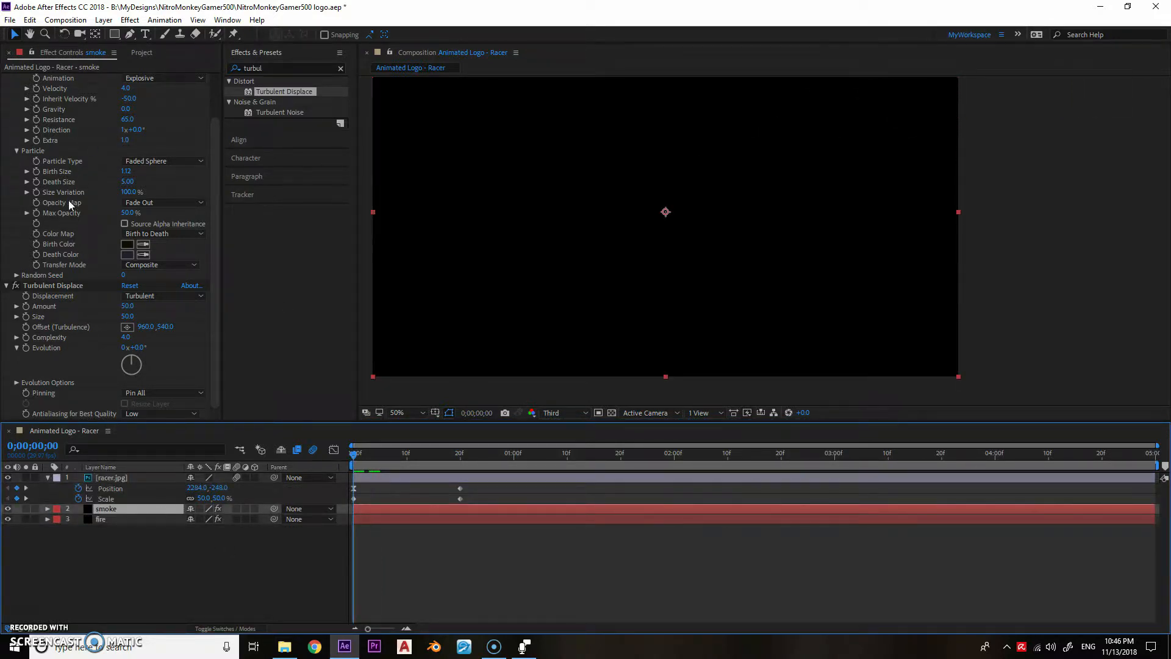
pyautogui.scroll(2, 70, 205)
pyautogui.click(27, 89)
pyautogui.click(125, 88)
pyautogui.write('20')
pyautogui.press('Return')
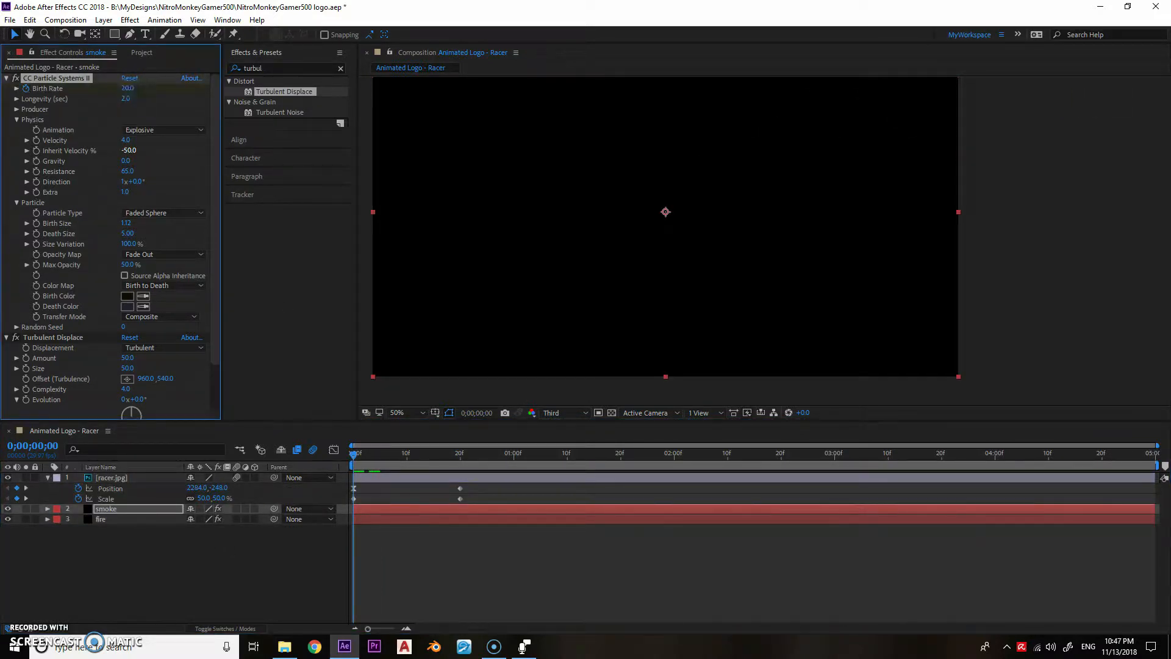
# - Keyframe the smoke's Birth Rate to 0 at frame 20, in line with the racer's last keyframe
pyautogui.moveTo(353, 454); pyautogui.dragTo(437, 457)
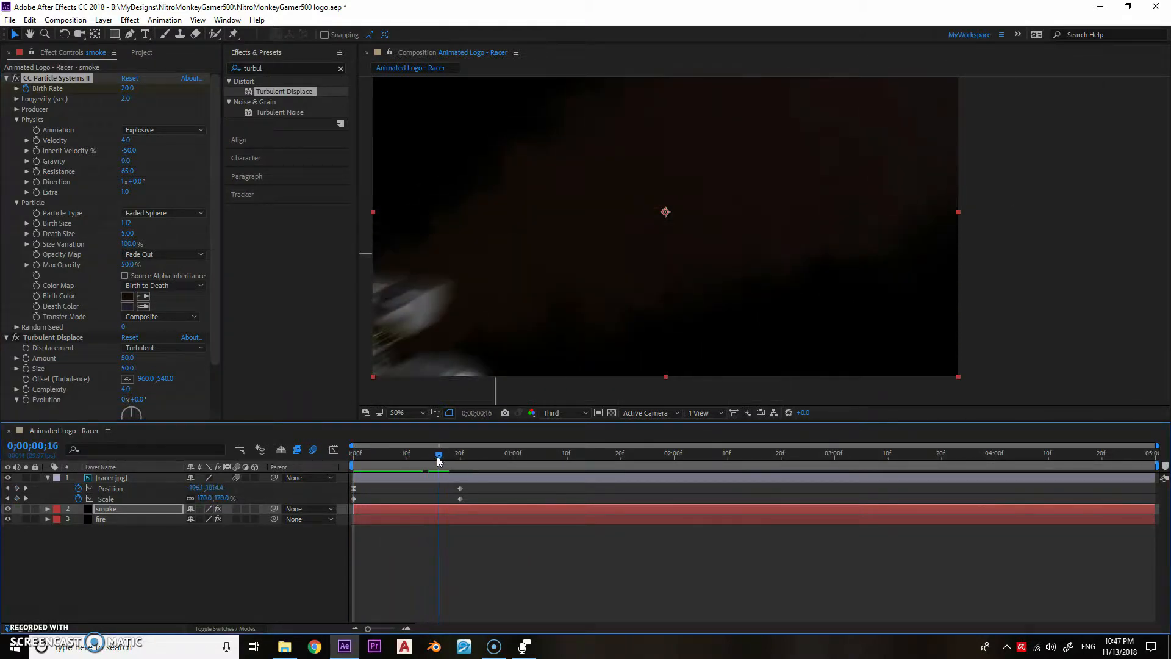
pyautogui.click(26, 488)
pyautogui.click(125, 89)
pyautogui.write('0')
pyautogui.press('Return')
# - Set the temporal interpolation of the racer's first Scale keyframe to Hold and scrub to check the motion
pyautogui.rightClick(355, 498)
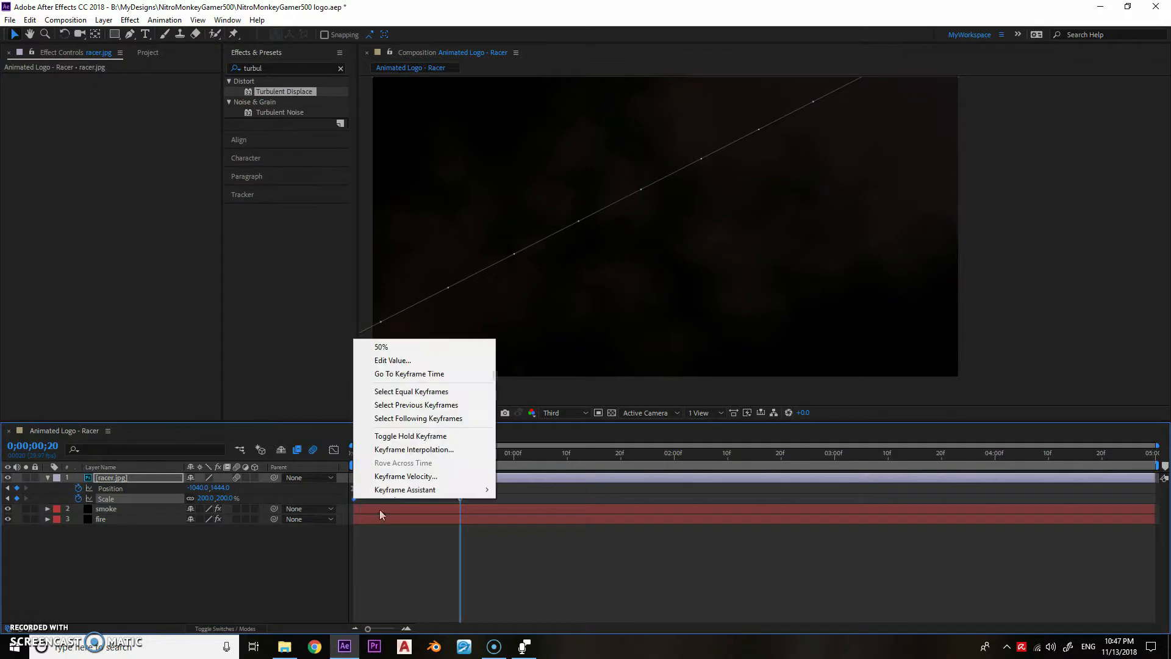
pyautogui.click(447, 449)
pyautogui.click(466, 266)
pyautogui.click(434, 356)
pyautogui.click(433, 383)
pyautogui.moveTo(373, 455); pyautogui.dragTo(441, 454)
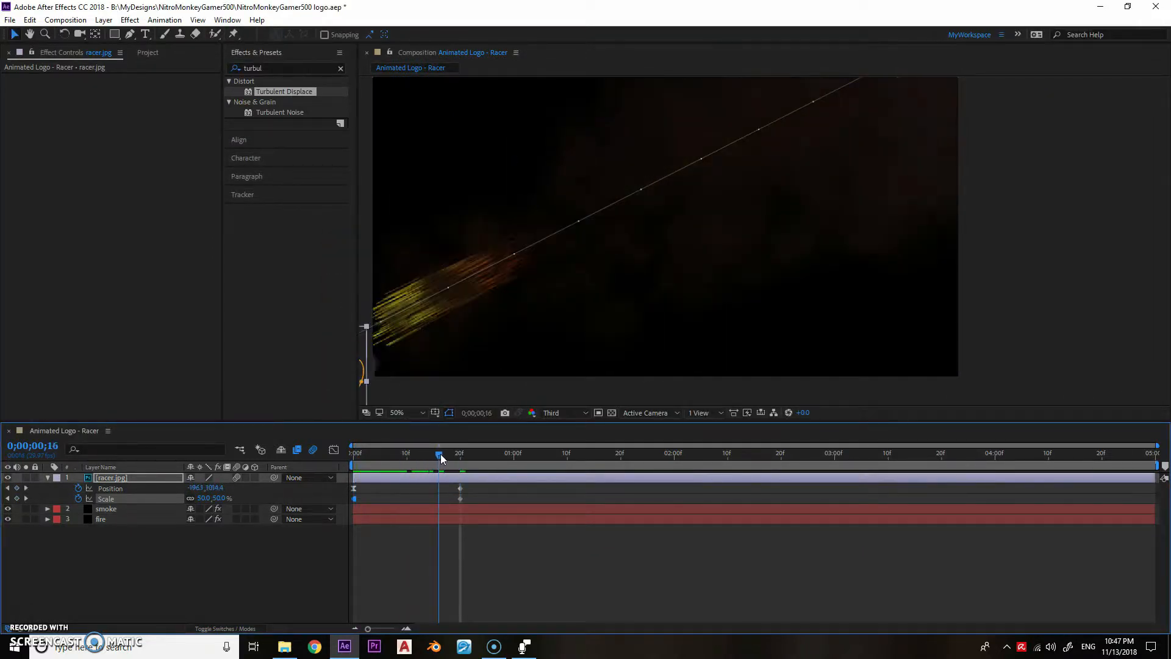
# - Return to the keyframe at frame 20 and reveal the smoke layer's Birth Rate keyframes
pyautogui.scroll(-2, 444, 331)
pyautogui.click(392, 458)
pyautogui.press('k')
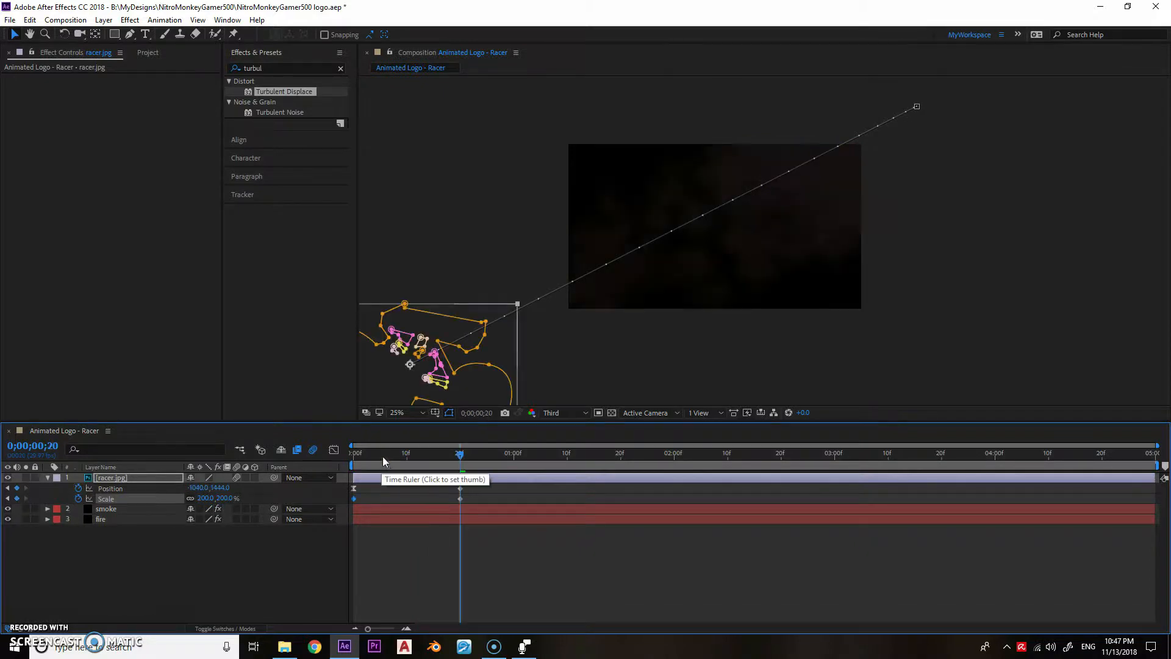
pyautogui.click(148, 508)
pyautogui.press('u')
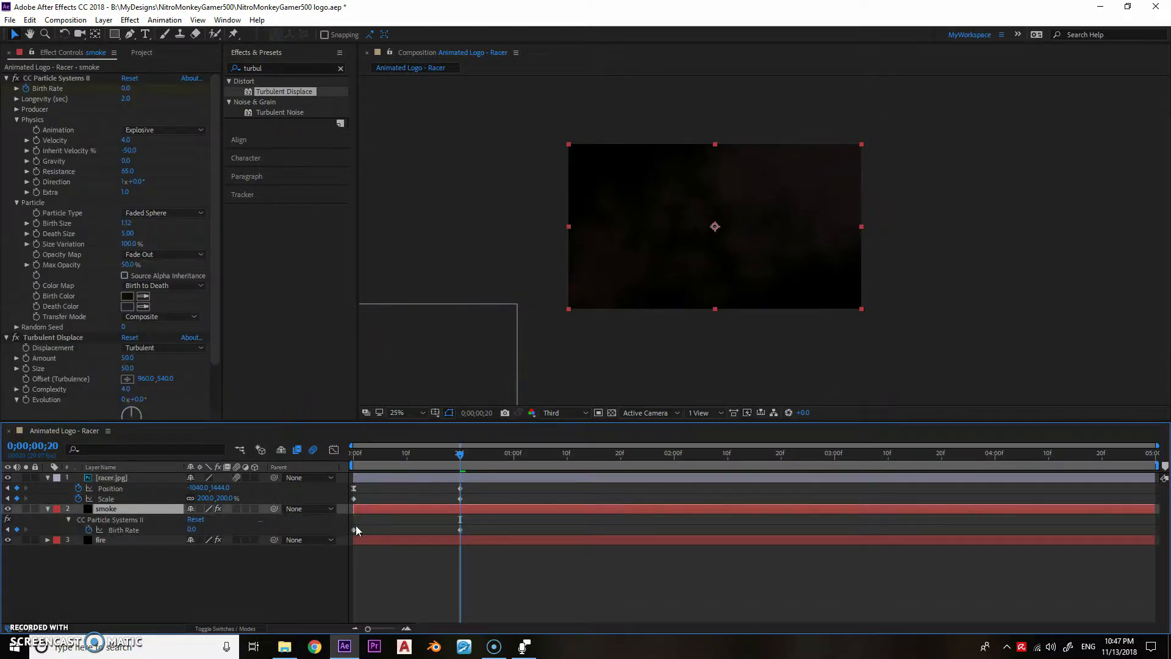
# - Set the temporal interpolation of the smoke's first Birth Rate keyframe to Hold and scrub the timeline to check it
pyautogui.click(354, 530)
pyautogui.rightClick(353, 529)
pyautogui.click(419, 480)
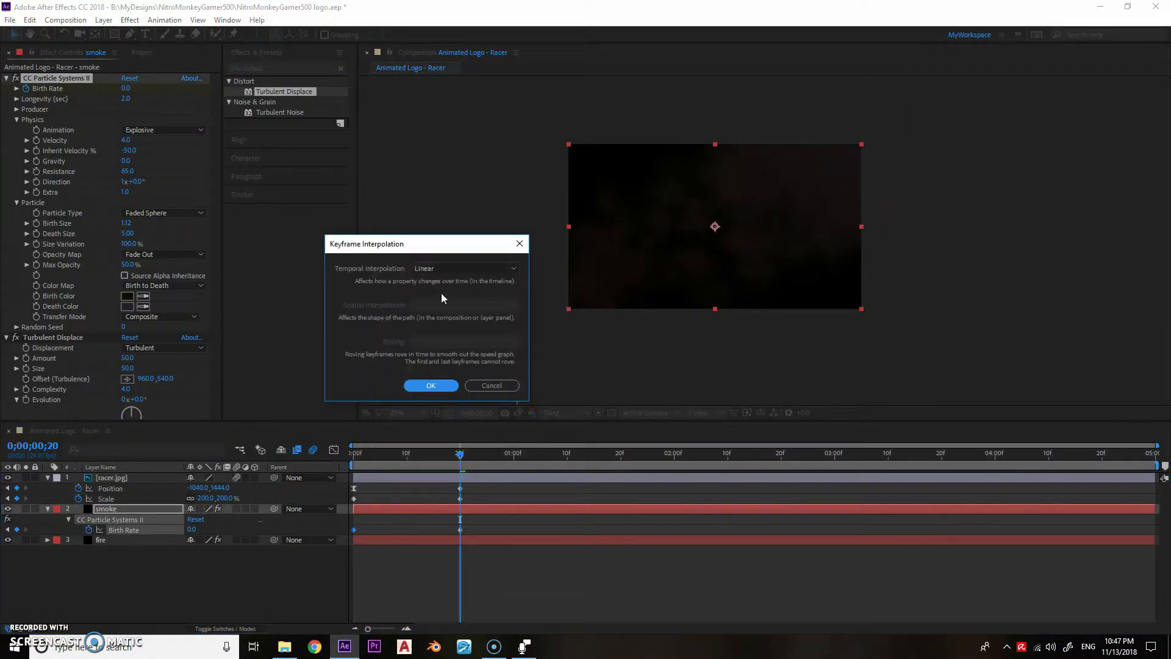
pyautogui.click(476, 272)
pyautogui.click(436, 354)
pyautogui.click(431, 385)
pyautogui.moveTo(360, 462); pyautogui.dragTo(429, 450)
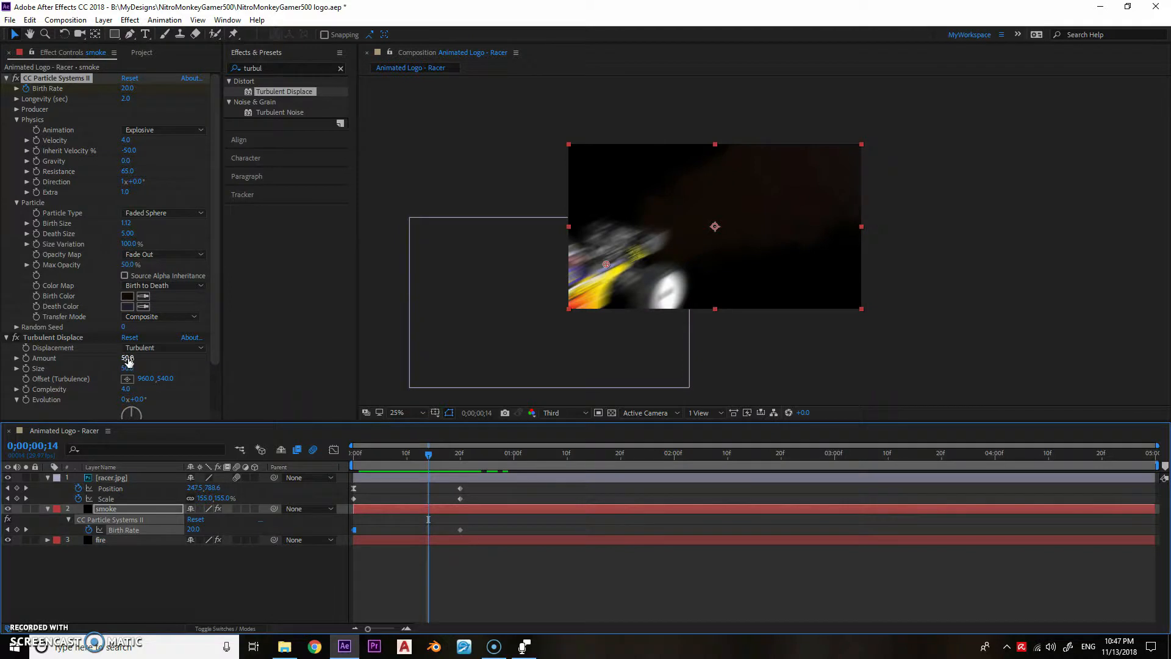
# - Set the smoke particles' Opacity Map to Fade In and Out and scrub to frame 24 to check the effect
pyautogui.moveTo(124, 223)
pyautogui.mouseDown()
pyautogui.moveTo(91, 228)
pyautogui.moveTo(104, 228)
pyautogui.mouseUp()
pyautogui.click(162, 254)
pyautogui.click(158, 318)
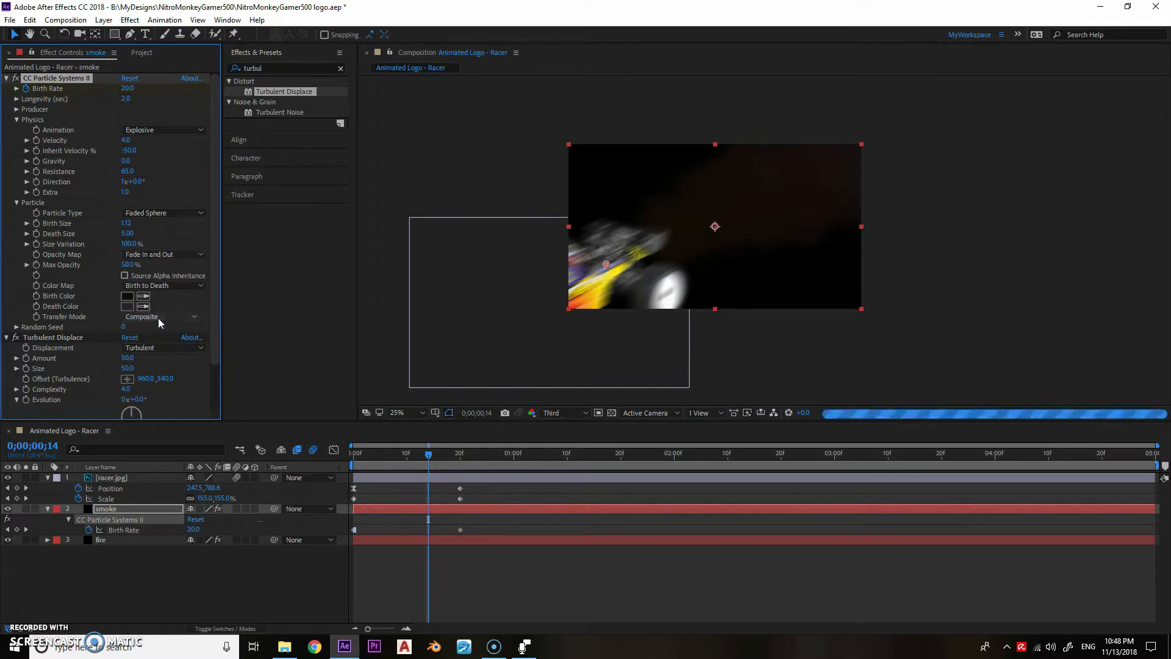
pyautogui.moveTo(428, 454); pyautogui.dragTo(481, 474)
# - Pre-compose the racer, smoke and fire layers into a composition named Racer and preview it fitted to the viewer
pyautogui.moveTo(144, 575); pyautogui.dragTo(104, 480)
pyautogui.rightClick(105, 479)
pyautogui.click(144, 523)
pyautogui.write('Racer')
pyautogui.press('Return')
pyautogui.click(401, 413)
pyautogui.click(430, 206)
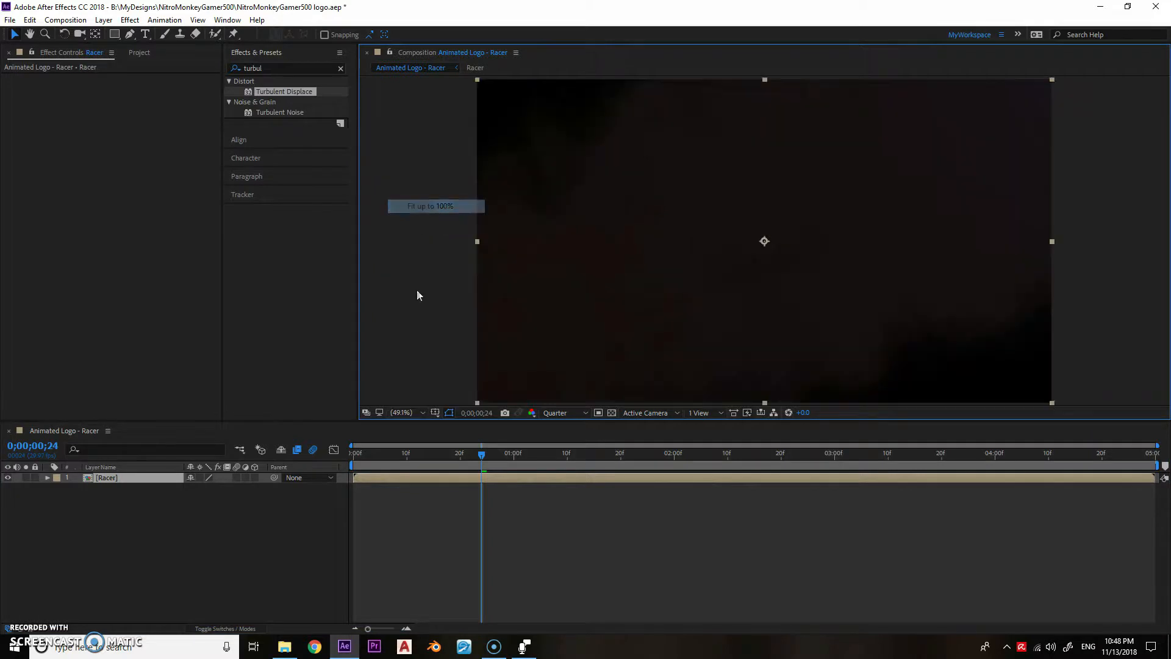
pyautogui.moveTo(397, 454); pyautogui.dragTo(492, 455)
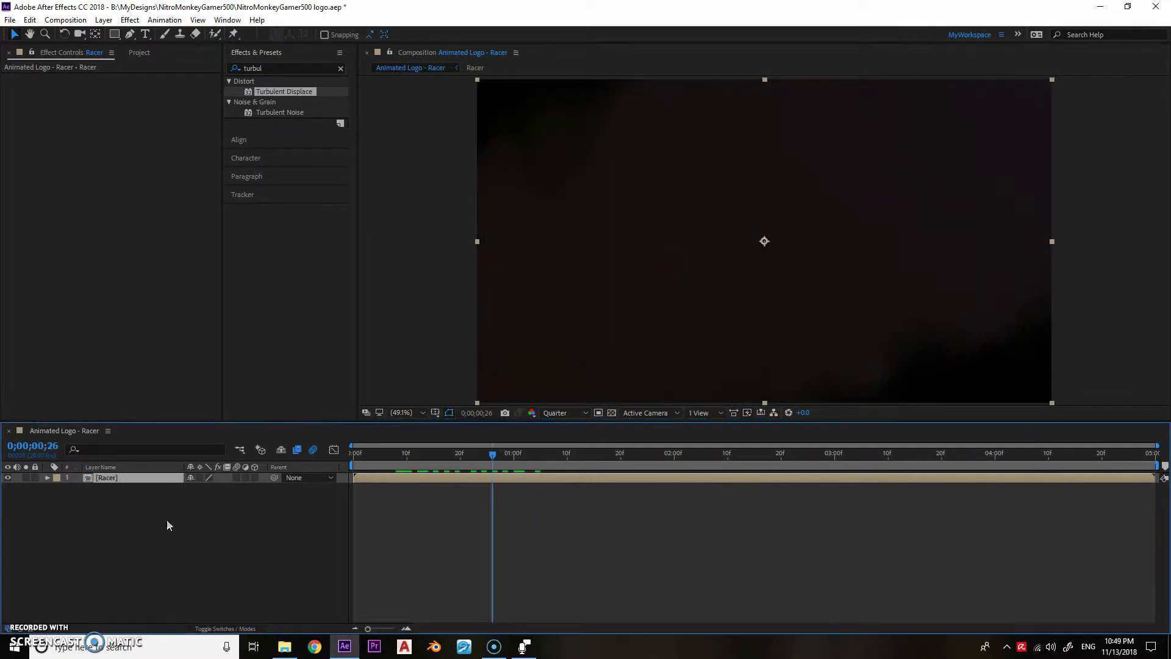
# - Set the text fill colour to light blue with no layer selected
pyautogui.click(166, 525)
pyautogui.click(273, 158)
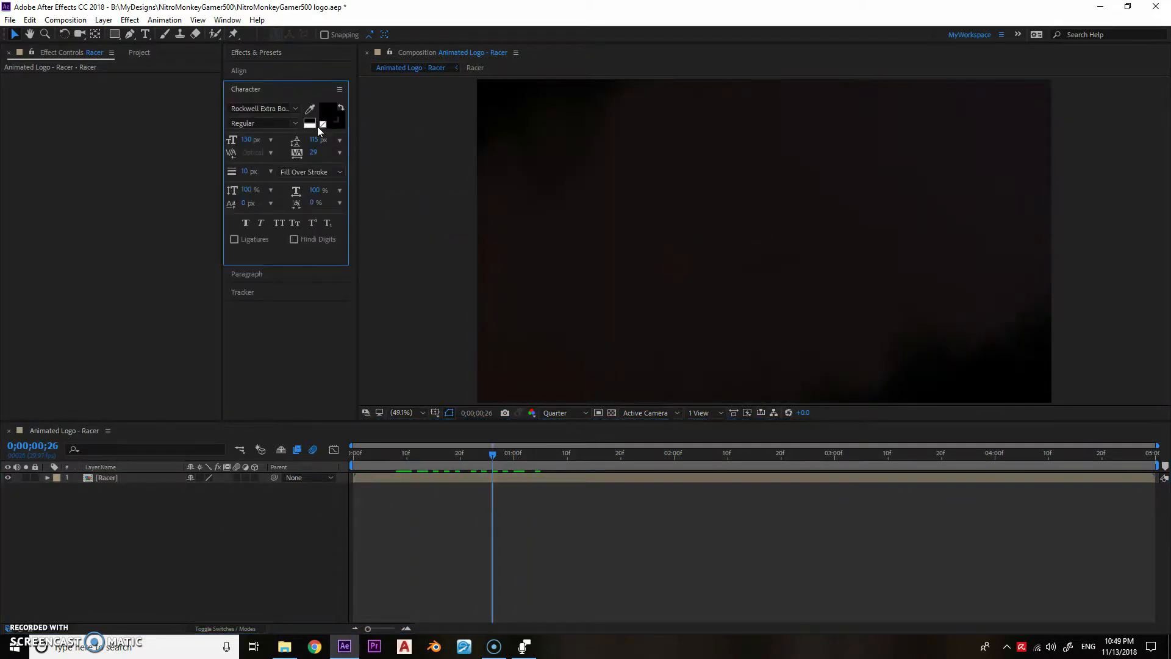
pyautogui.click(327, 112)
pyautogui.click(394, 342)
pyautogui.click(377, 280)
pyautogui.click(477, 280)
# - Add a text layer in the upper part of the frame reading "Nitro", "Monkey" and "gamer500" on three lines
pyautogui.hotkey('ctrl', 't')
pyautogui.click(568, 180)
pyautogui.write('Nitro')
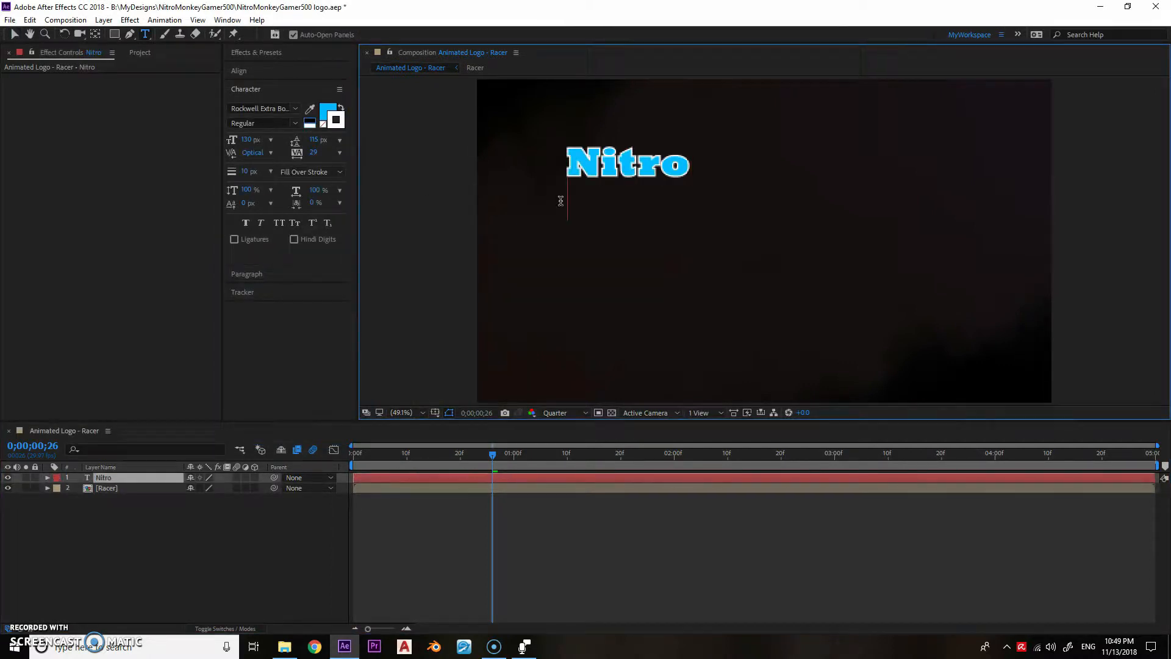
pyautogui.press('Return')
pyautogui.write('Monkey')
pyautogui.press('Return')
pyautogui.write('gamer500')
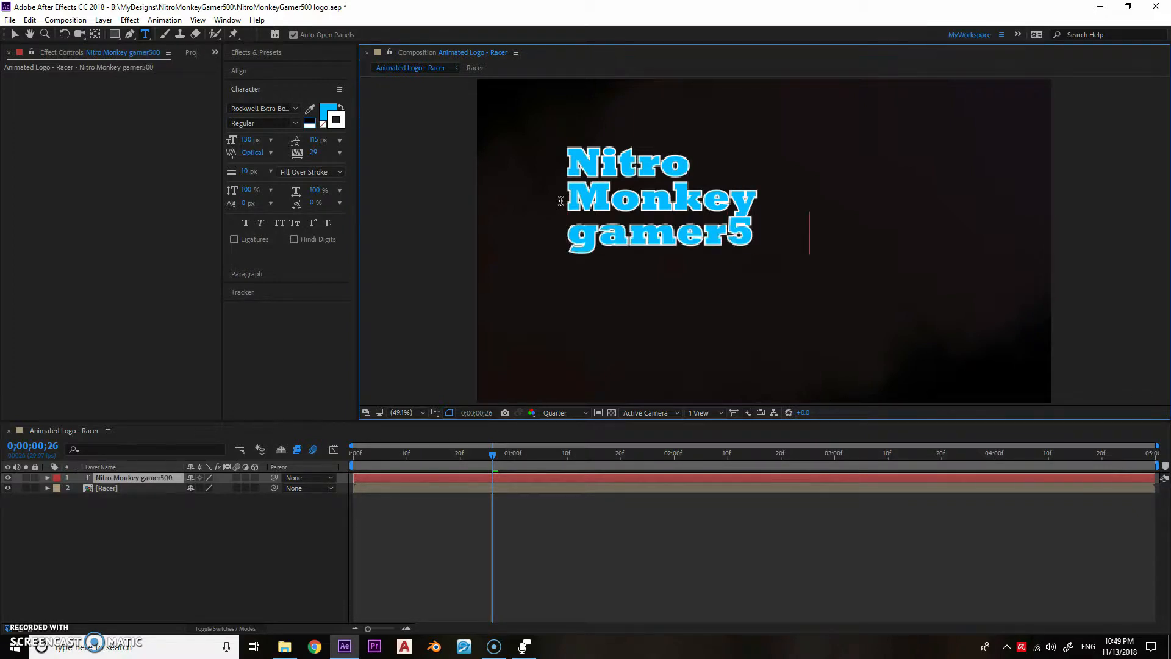
# - Enlarge the whole three-line text to a font size of about 222 px
pyautogui.hotkey('ctrl', 'a')
pyautogui.scroll(-2, 413, 190)
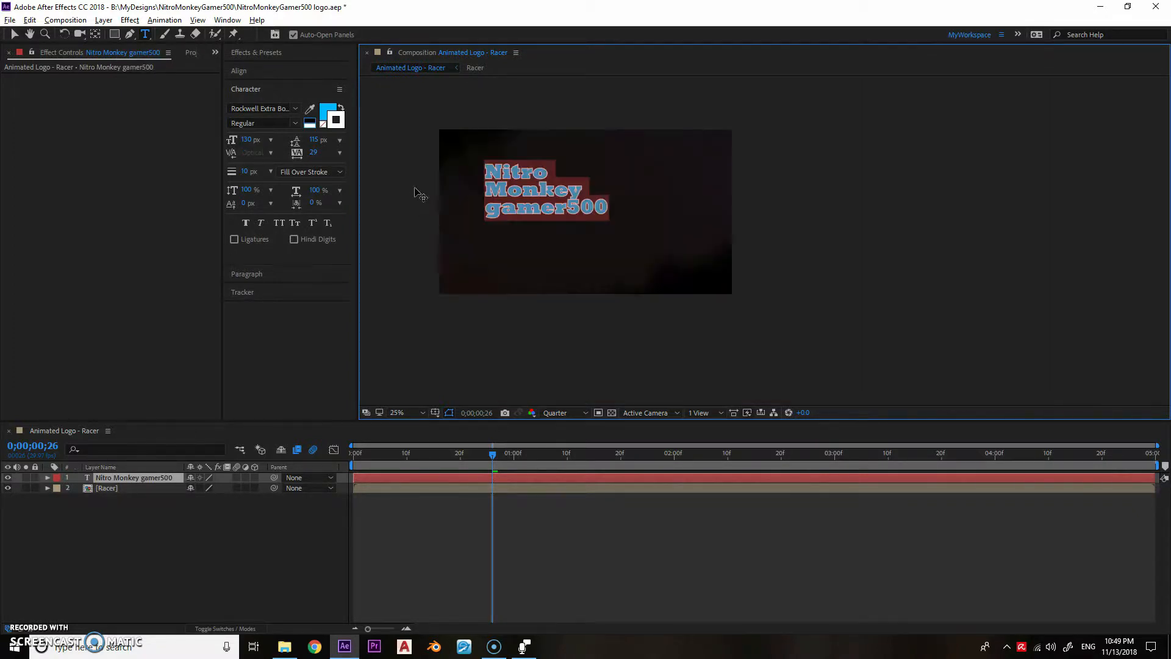
pyautogui.scroll(2, 413, 191)
pyautogui.moveTo(247, 140); pyautogui.dragTo(310, 140)
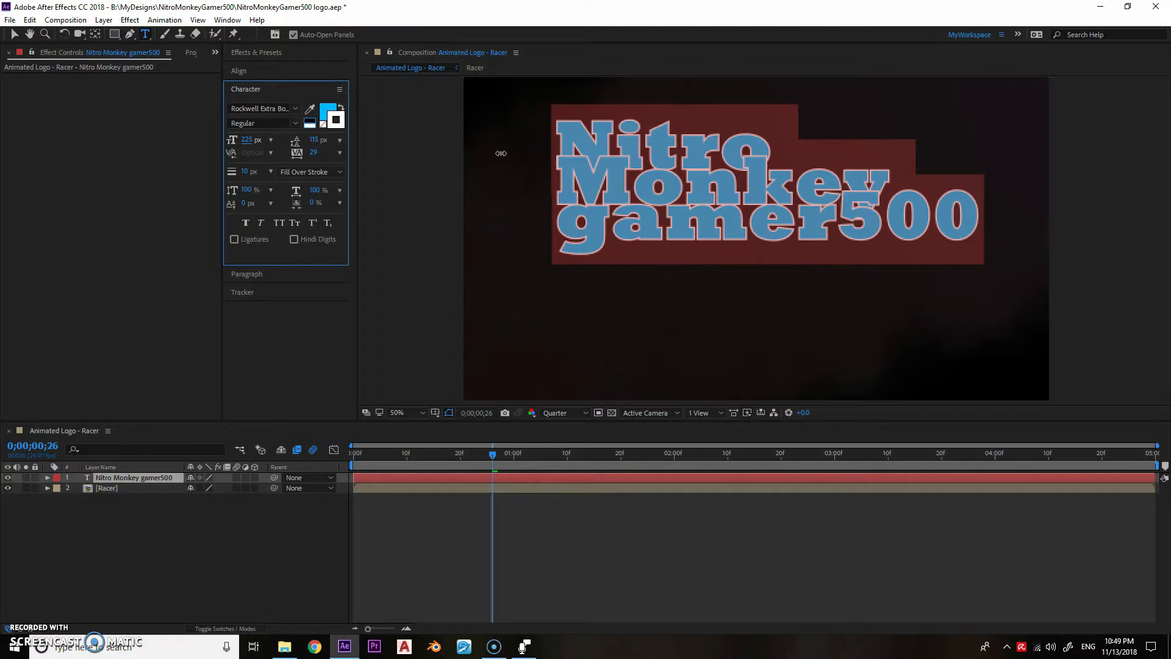
pyautogui.click(419, 189)
# - Reduce the font size of the word "Nitro" and inset it above "Monkey"
pyautogui.click(256, 274)
pyautogui.moveTo(244, 144); pyautogui.dragTo(408, 148)
pyautogui.click(272, 91)
pyautogui.moveTo(245, 139); pyautogui.dragTo(193, 157)
pyautogui.doubleClick(555, 164)
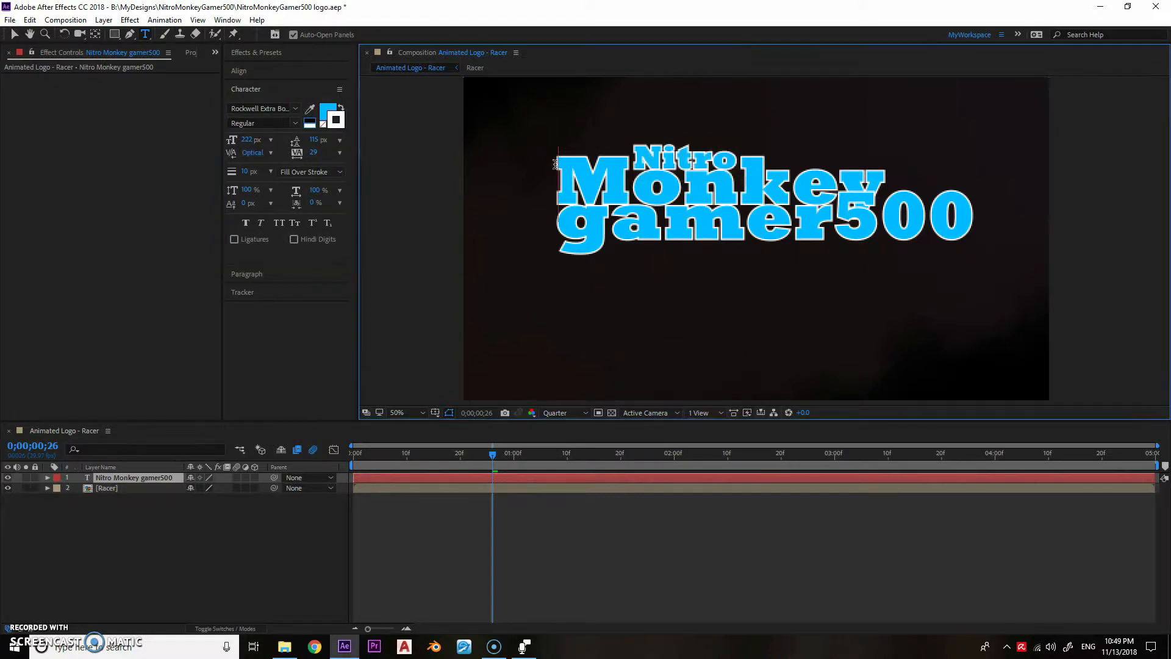
# - Increase the leading of the lower text lines and shrink "500" so it sits small at the end of "gamer"
pyautogui.moveTo(312, 143); pyautogui.dragTo(324, 145)
pyautogui.moveTo(829, 235); pyautogui.dragTo(548, 202)
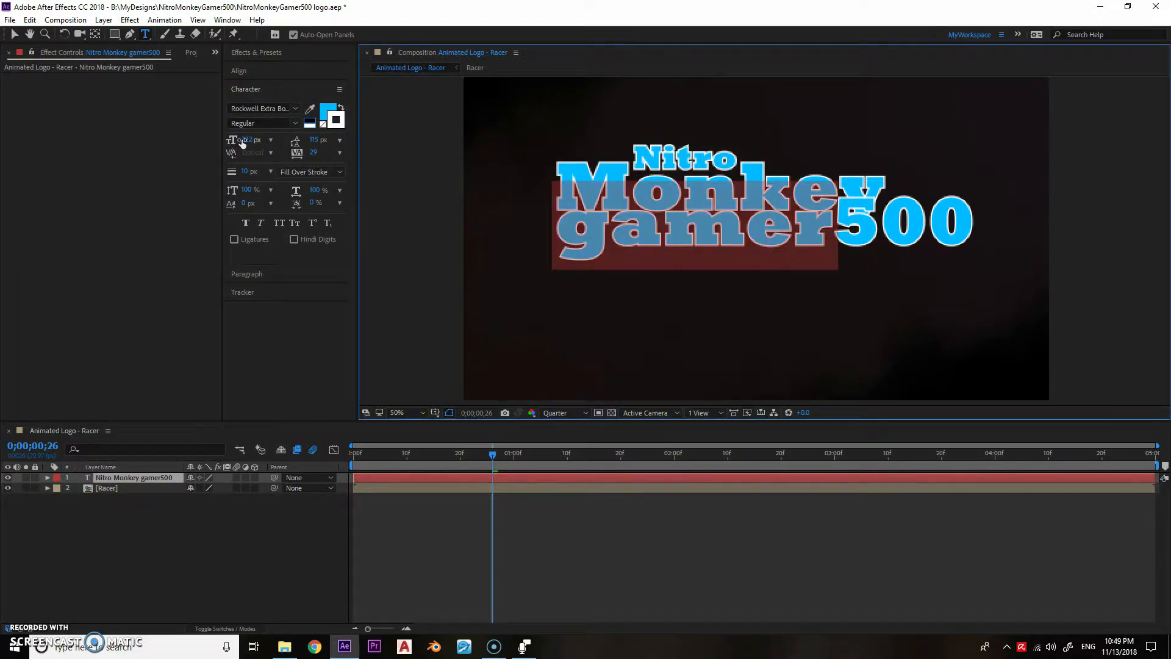
pyautogui.moveTo(243, 141); pyautogui.dragTo(246, 141)
pyautogui.moveTo(846, 221)
pyautogui.mouseDown()
pyautogui.moveTo(984, 228)
pyautogui.moveTo(850, 232)
pyautogui.mouseUp()
pyautogui.moveTo(244, 140); pyautogui.dragTo(184, 150)
pyautogui.moveTo(317, 142); pyautogui.dragTo(329, 143)
pyautogui.click(846, 237)
pyautogui.press('BackSpace')
pyautogui.press('BackSpace')
pyautogui.click(246, 274)
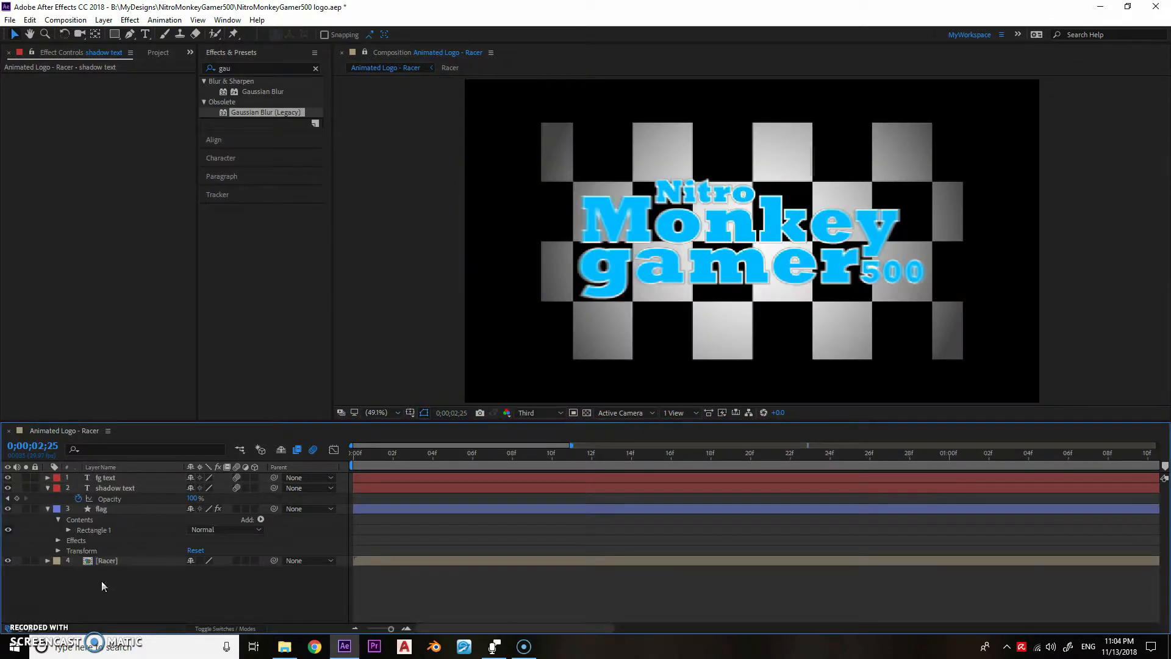
# - Set the Checkerboard effect's Width on the flag layer to 143.3
pyautogui.click(107, 508)
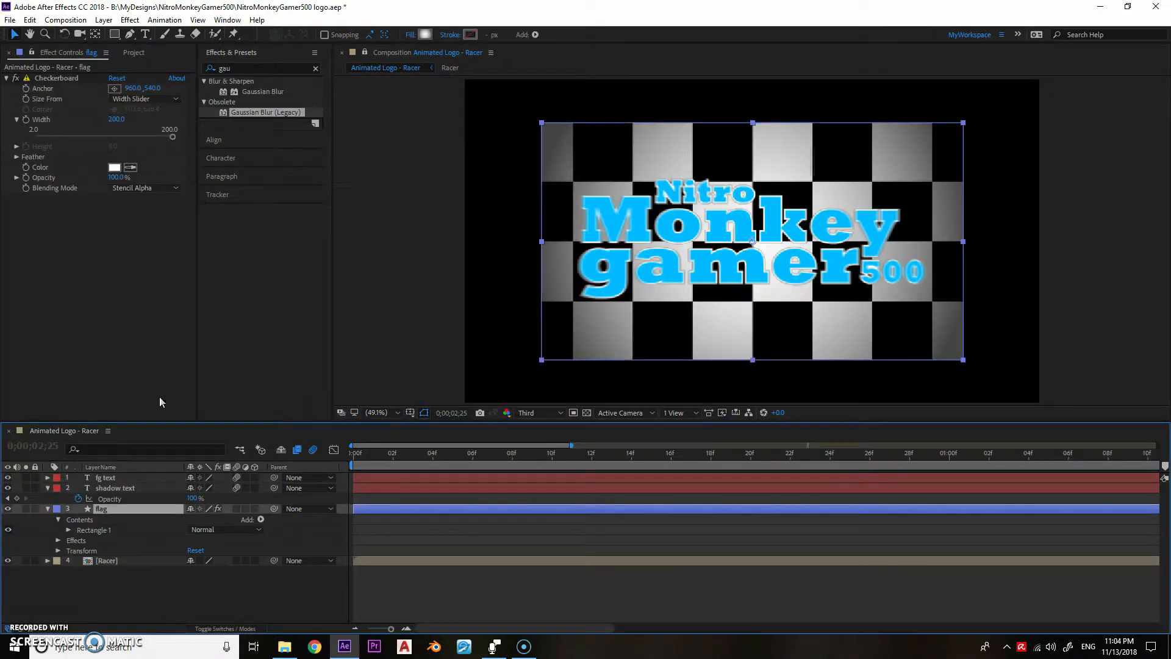
pyautogui.moveTo(171, 137); pyautogui.dragTo(134, 145)
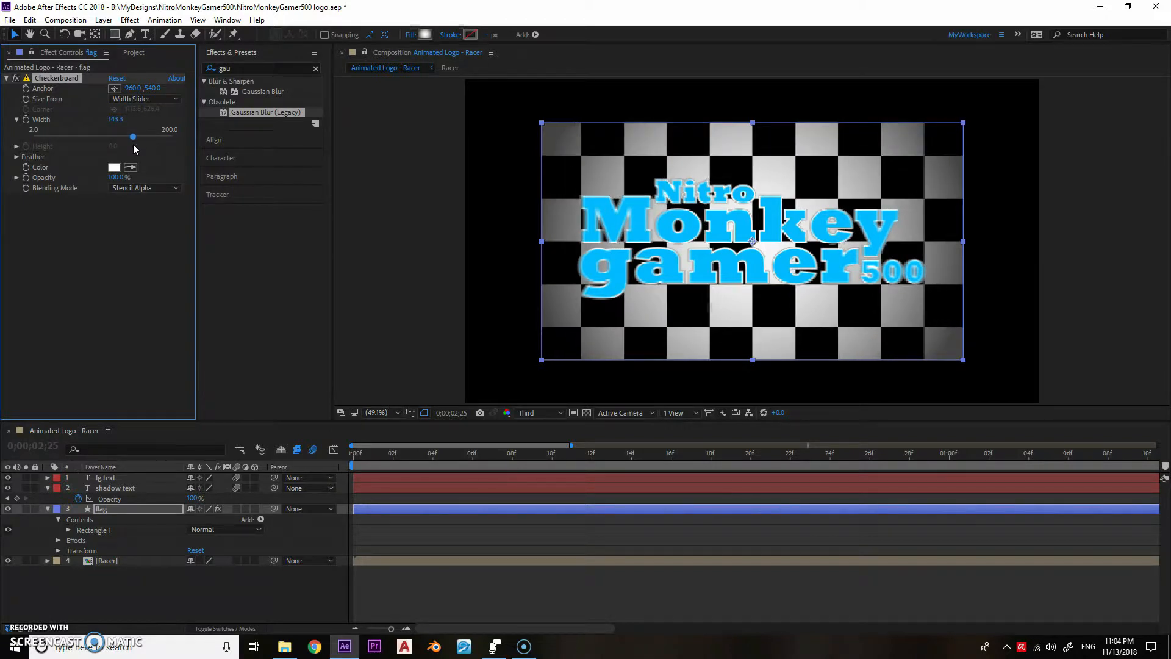
# - Apply Gaussian Blur (Legacy) to the shadow text layer with a Blurriness of 15
pyautogui.click(119, 489)
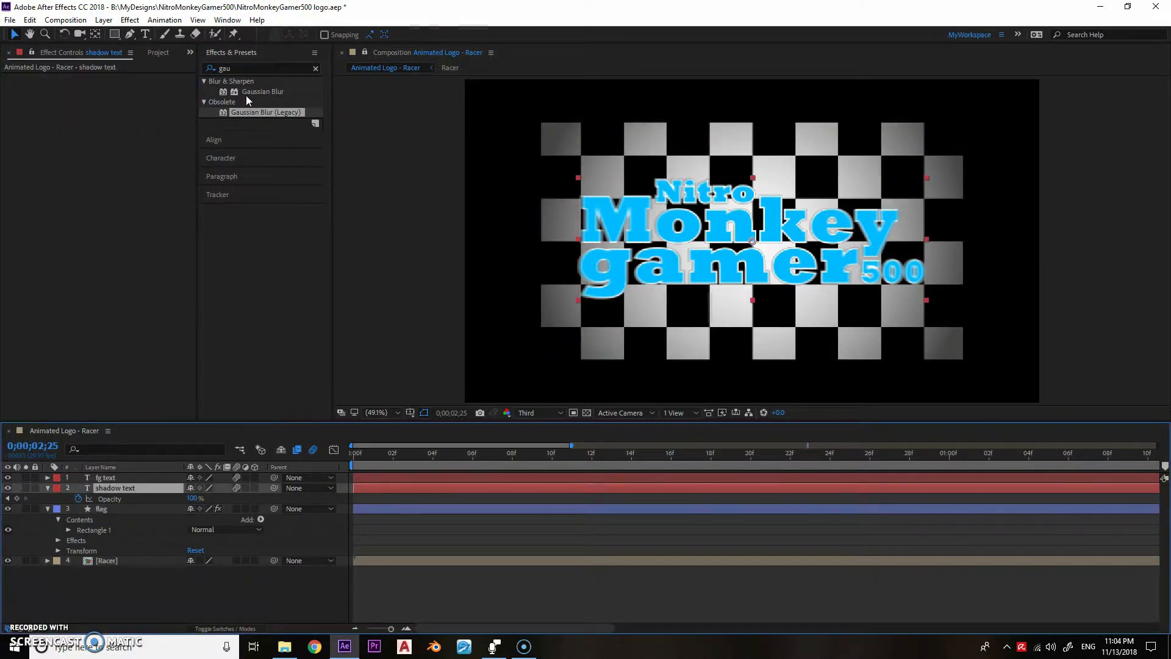
pyautogui.moveTo(238, 107); pyautogui.dragTo(162, 163)
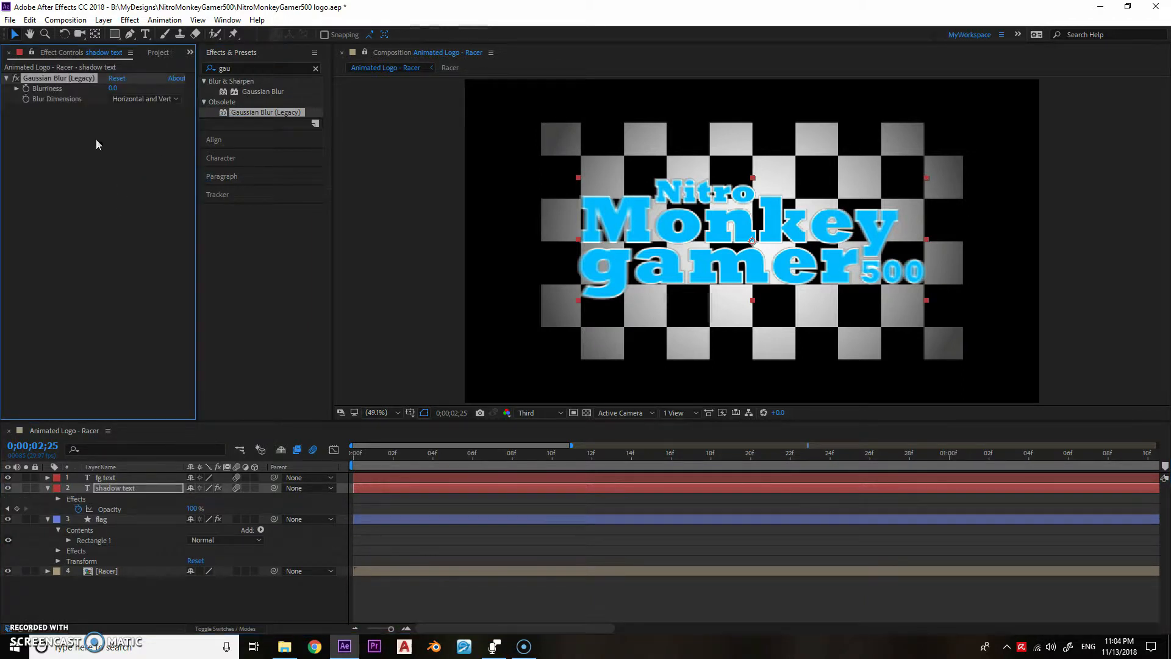
pyautogui.click(112, 88)
pyautogui.write('15')
pyautogui.press('Return')
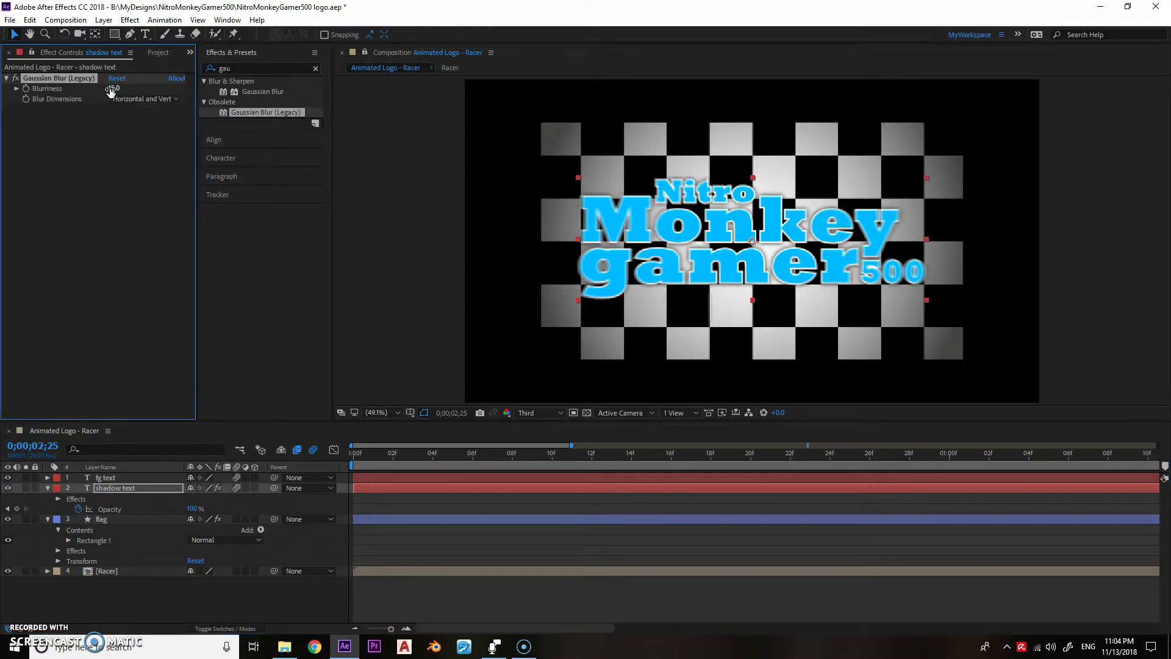
# - Pre-compose the shadow text and flag layers into a composition named "flag & shadow"
pyautogui.click(105, 519)
pyautogui.rightClick(105, 519)
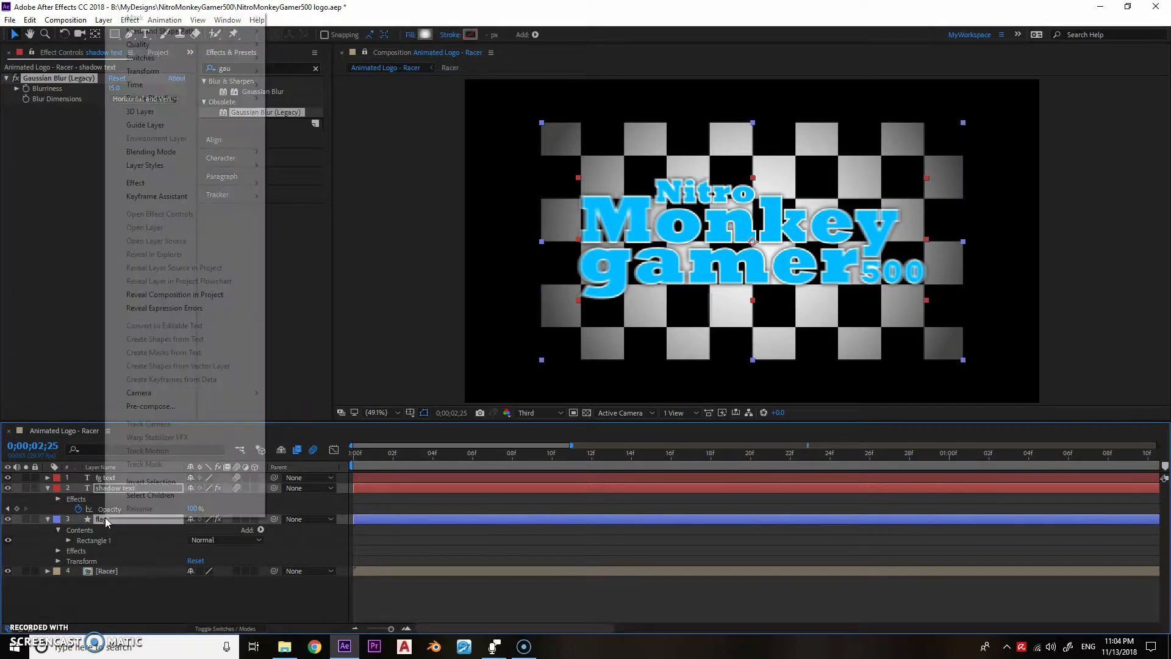
pyautogui.click(160, 408)
pyautogui.write('flag')
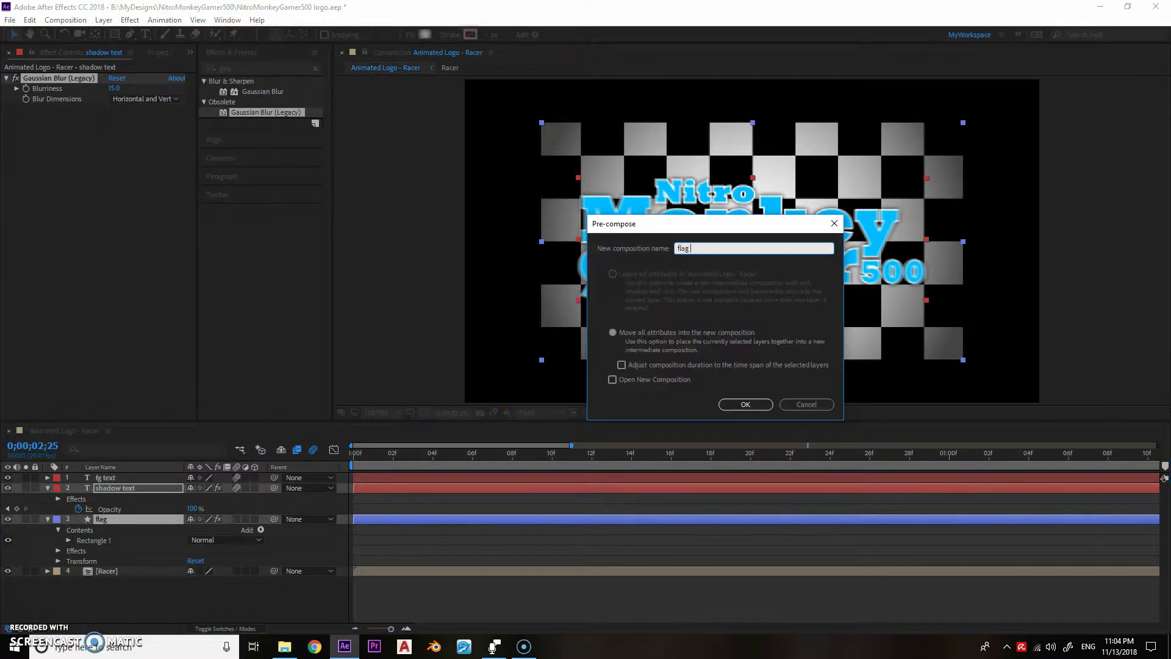
pyautogui.write(' & shadow')
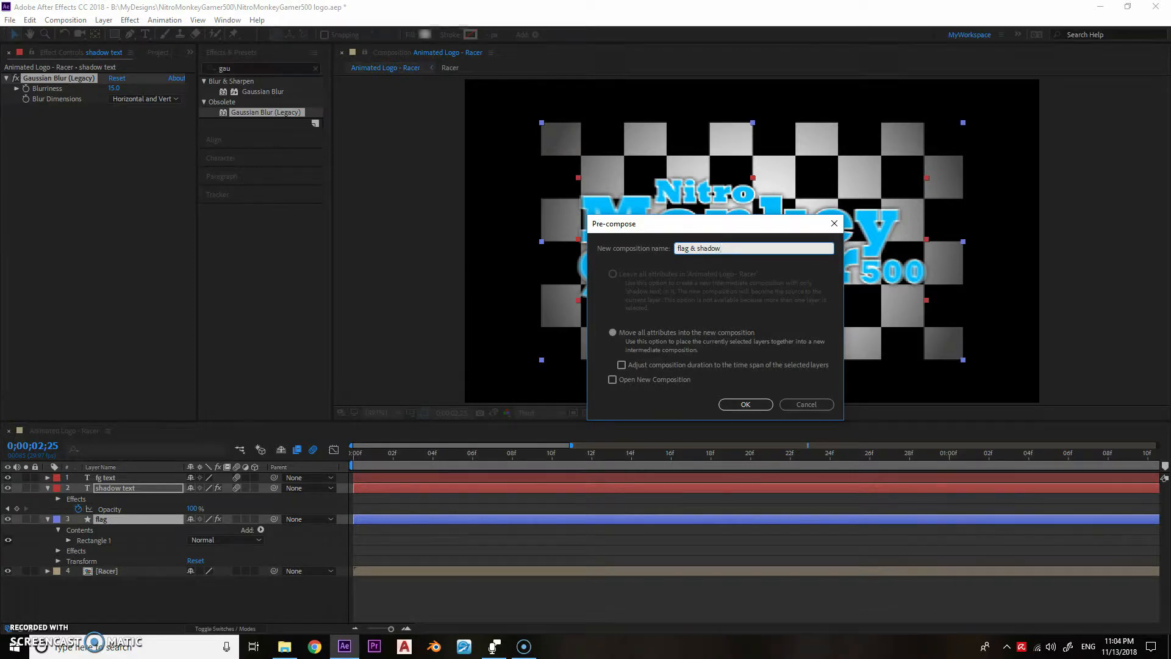
pyautogui.press('Return')
# - Open the flag & shadow composition and place its viewer side by side with the Animated Logo - Racer viewer
pyautogui.doubleClick(92, 488)
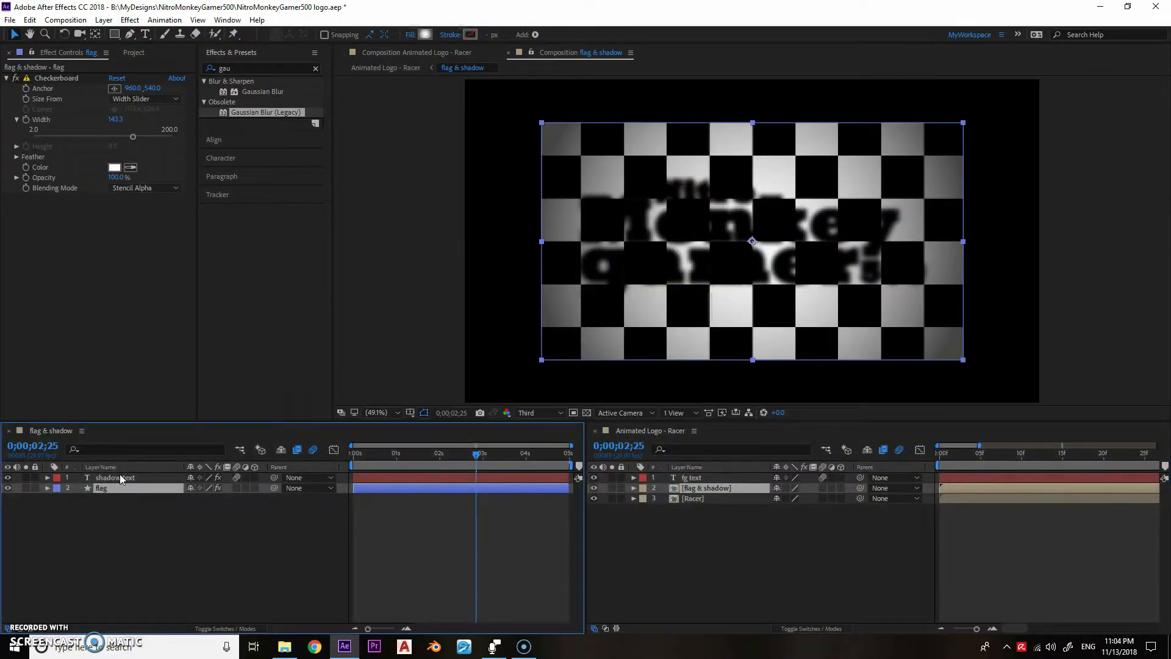
pyautogui.click(540, 55)
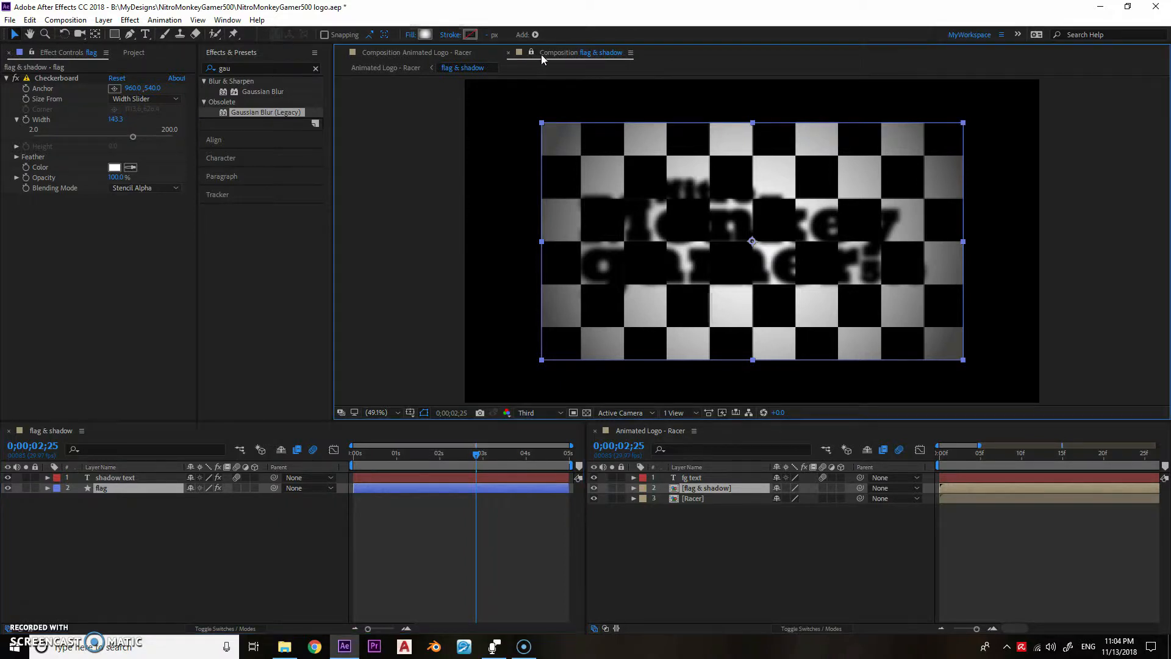
pyautogui.click(419, 72)
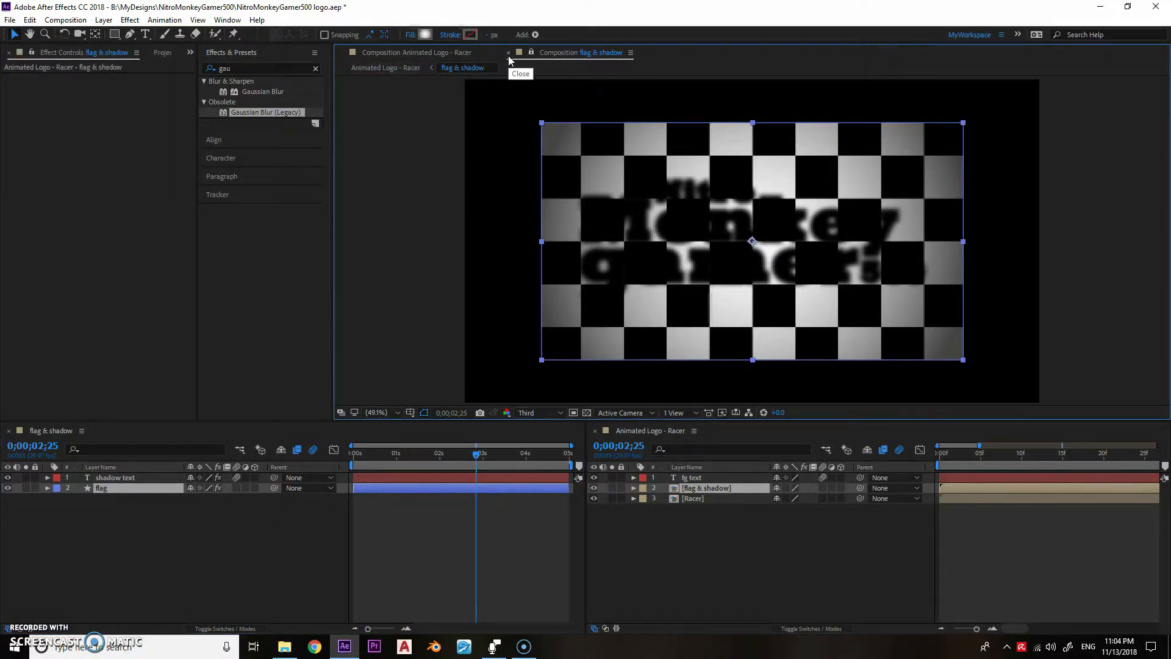
pyautogui.click(418, 55)
pyautogui.moveTo(538, 53); pyautogui.dragTo(733, 205)
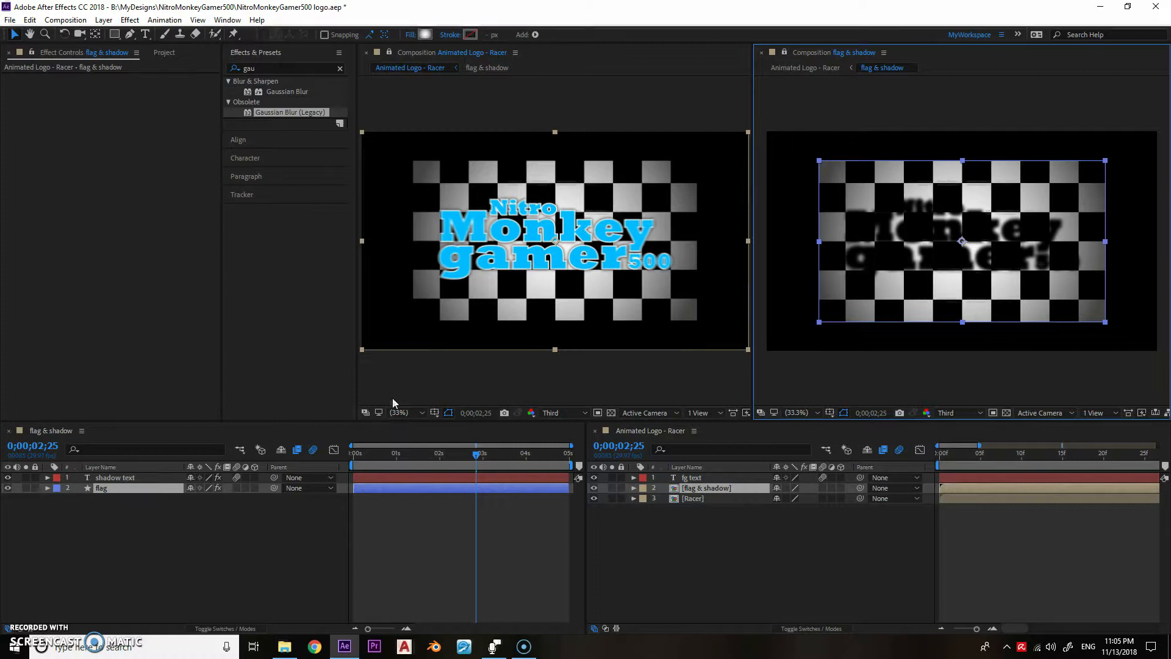
pyautogui.moveTo(459, 250); pyautogui.dragTo(456, 265)
pyautogui.hotkey('ctrl', 'z')
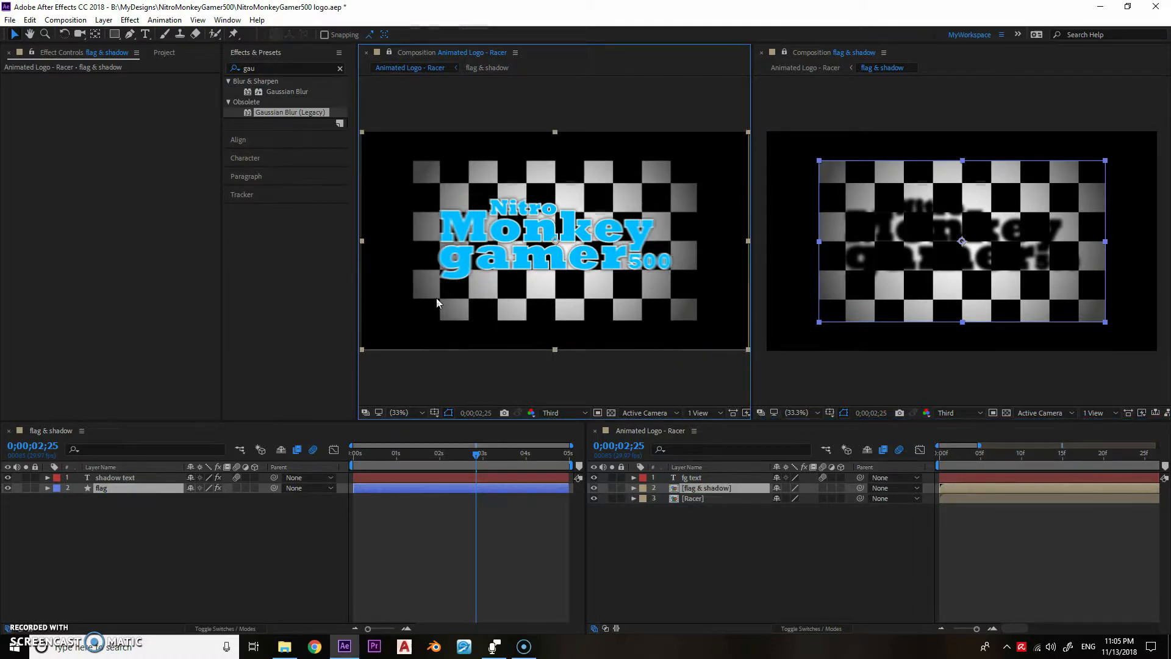
# - Lock the flag layer in the flag & shadow composition, leaving the shadow text layer unlocked
pyautogui.click(35, 488)
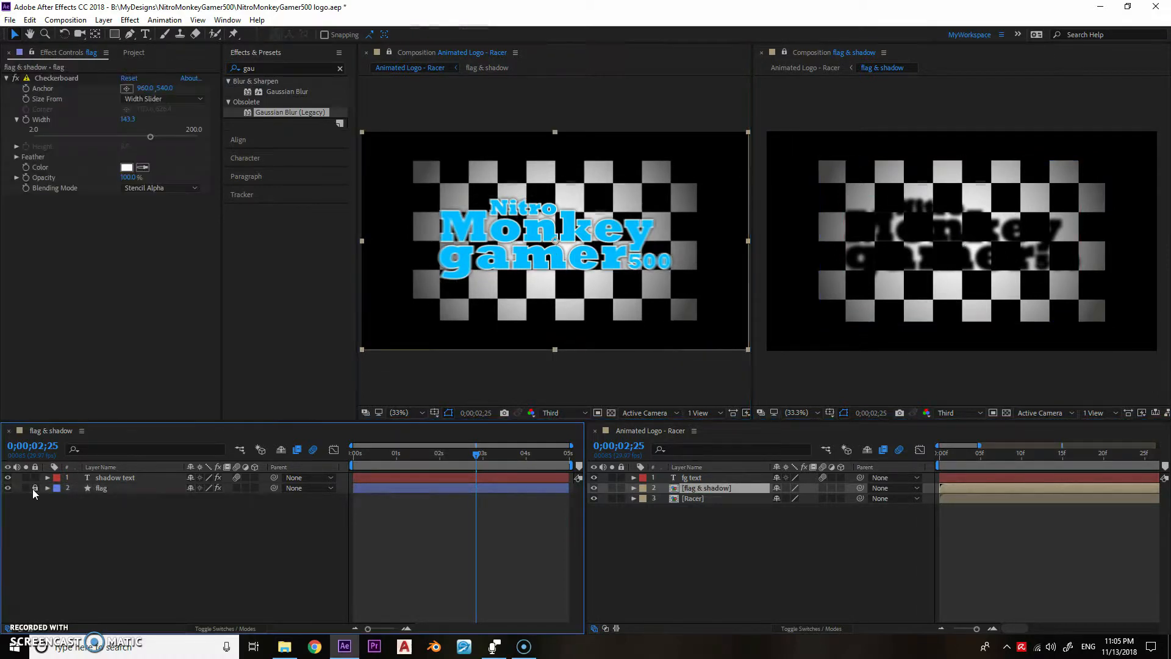
pyautogui.click(35, 477)
pyautogui.click(34, 477)
# - Reveal the shadow text layer's Position, Scale, Rotation and Opacity properties
pyautogui.click(114, 478)
pyautogui.press('p')
pyautogui.hotkey('shift', 'r')
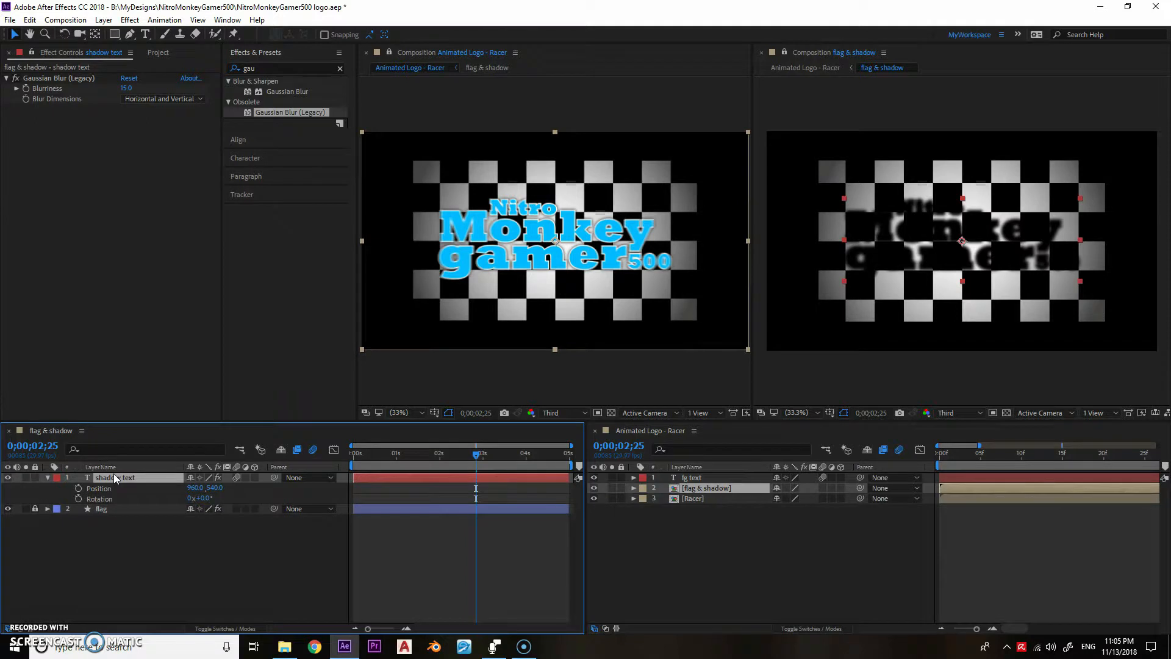
pyautogui.hotkey('shift', 's')
pyautogui.hotkey('shift', 't')
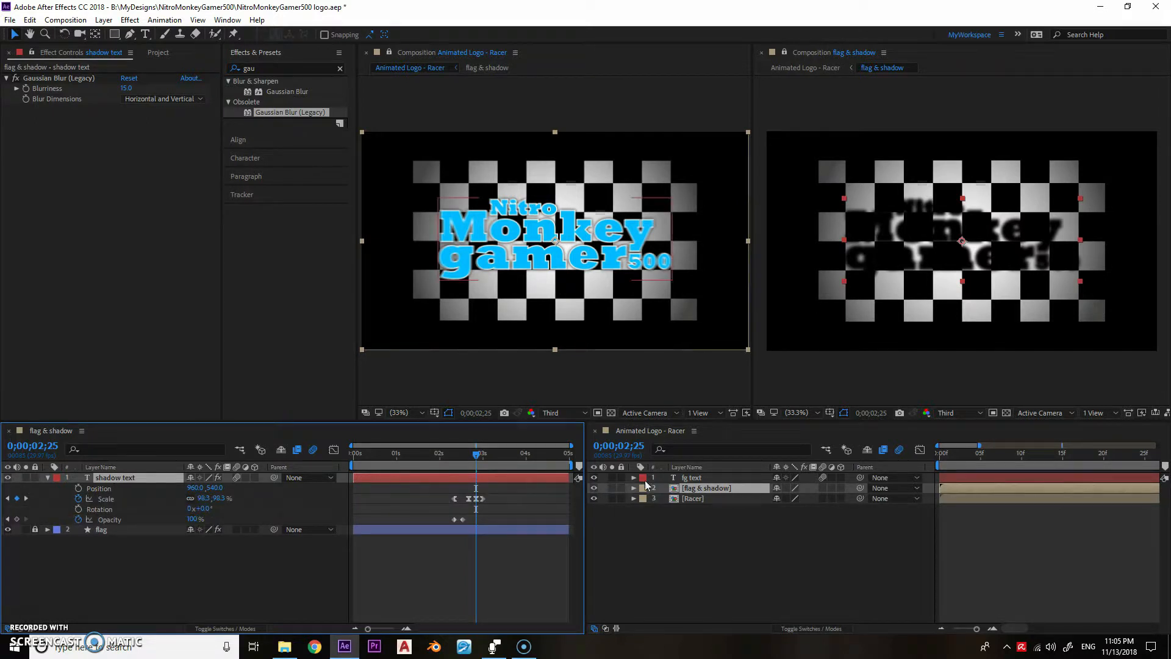
# - Reveal the same four transform properties for the fg text layer in the Animated Logo - Racer composition
pyautogui.click(702, 479)
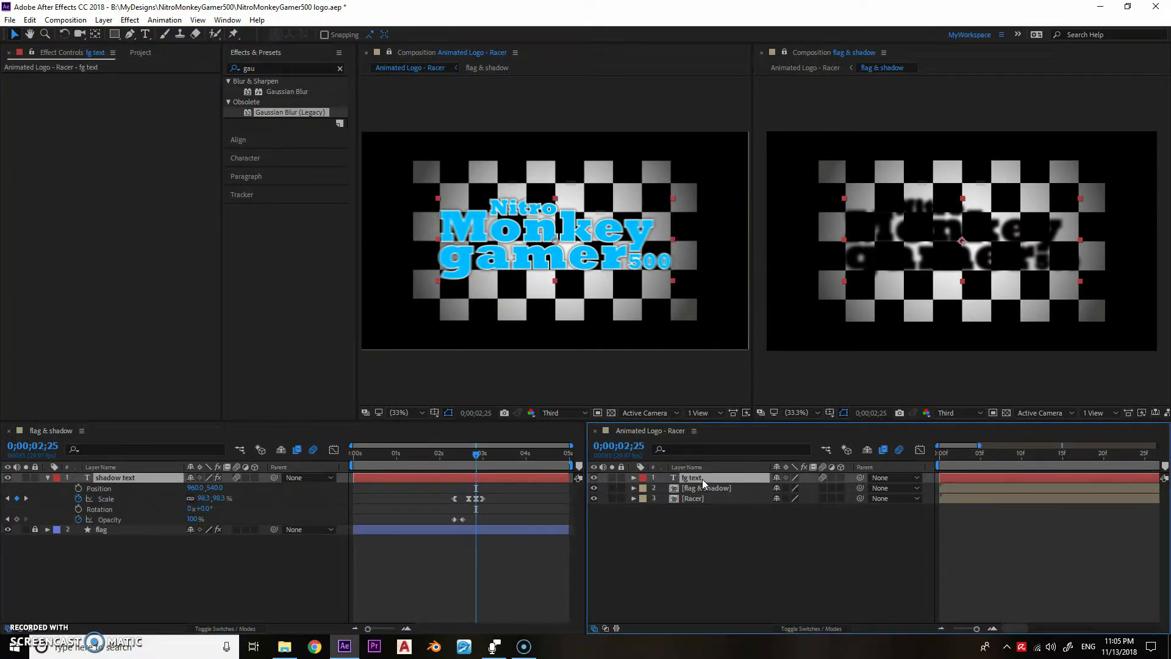
pyautogui.press('p')
pyautogui.hotkey('shift', 's')
pyautogui.hotkey('shift', 'r')
pyautogui.hotkey('shift', 't')
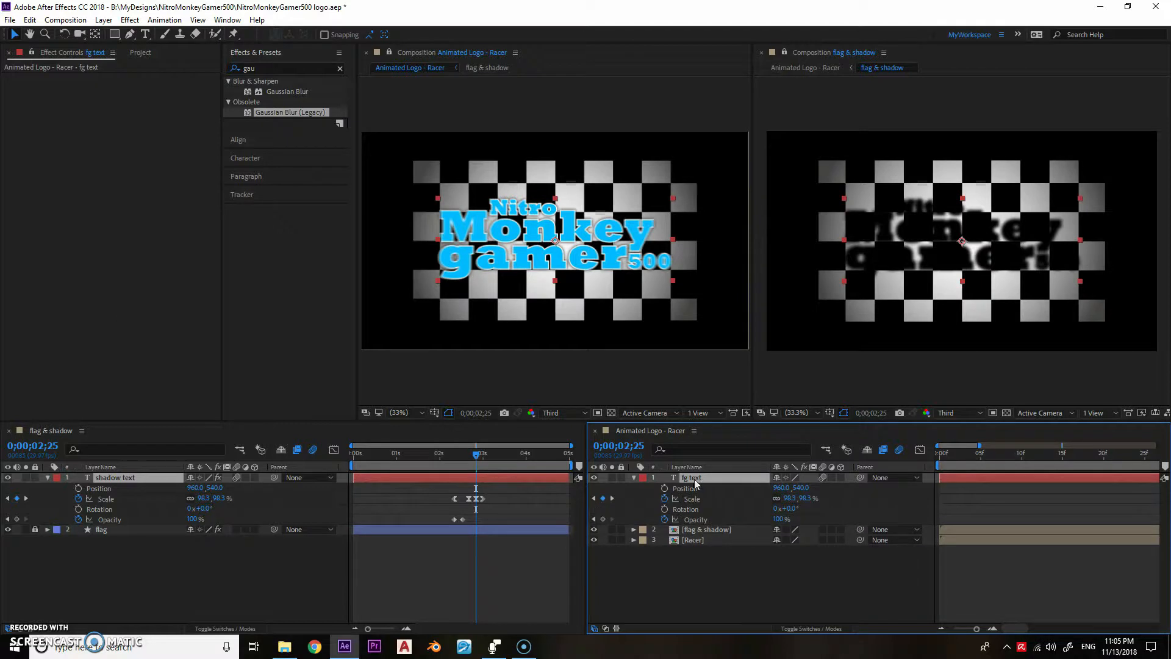
# - Delete all Scale and Opacity keyframes from the shadow text layer
pyautogui.keyDown('alt'); pyautogui.click(78, 488); pyautogui.keyUp('alt')
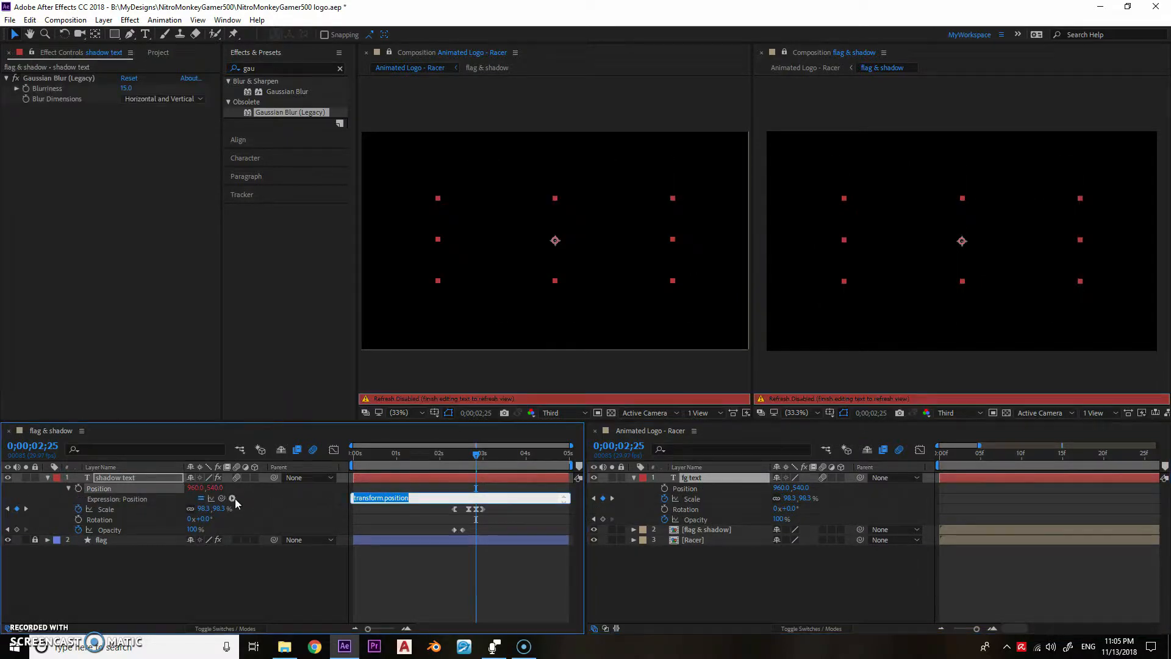
pyautogui.hotkey('ctrl', 'z')
pyautogui.moveTo(411, 486); pyautogui.dragTo(511, 519)
pyautogui.press('Delete')
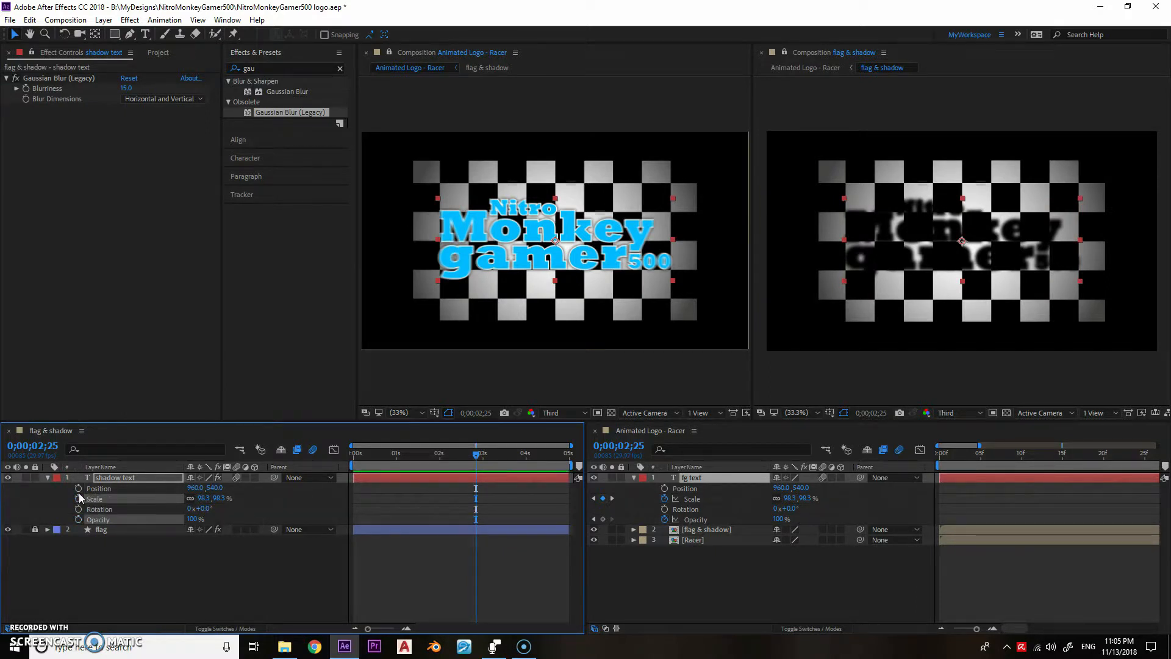
# - Link the shadow text layer's Position by expression to the fg text layer's Position, adding an offset of [10,50]
pyautogui.keyDown('alt'); pyautogui.click(78, 488); pyautogui.keyUp('alt')
pyautogui.moveTo(279, 500); pyautogui.dragTo(673, 486)
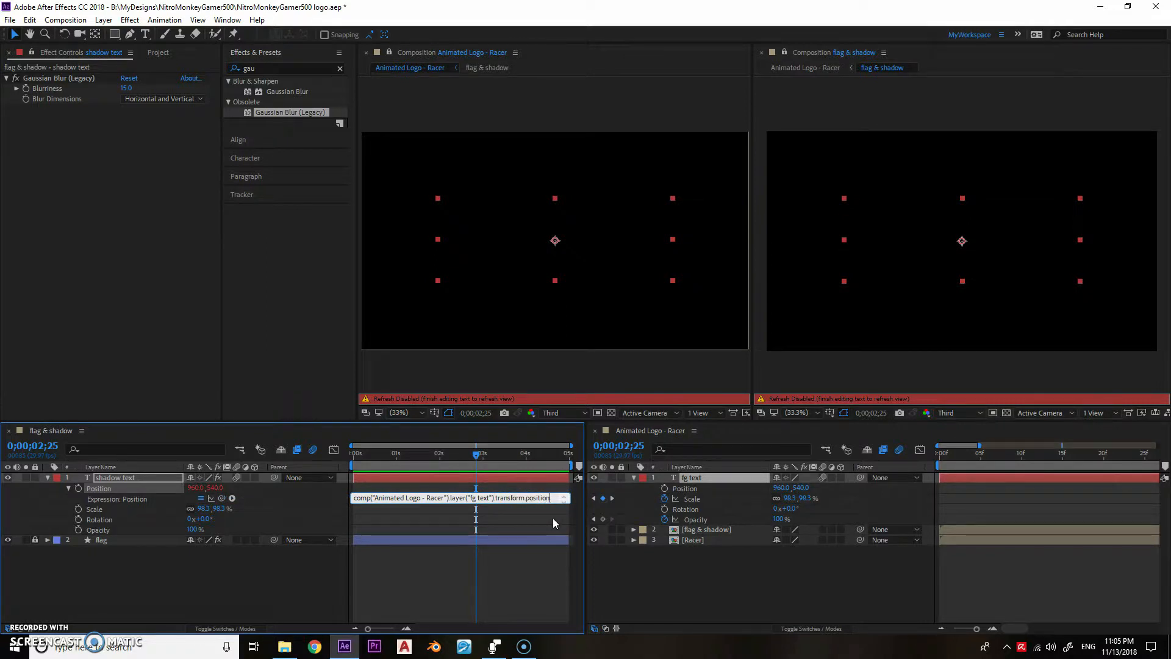
pyautogui.write('po')
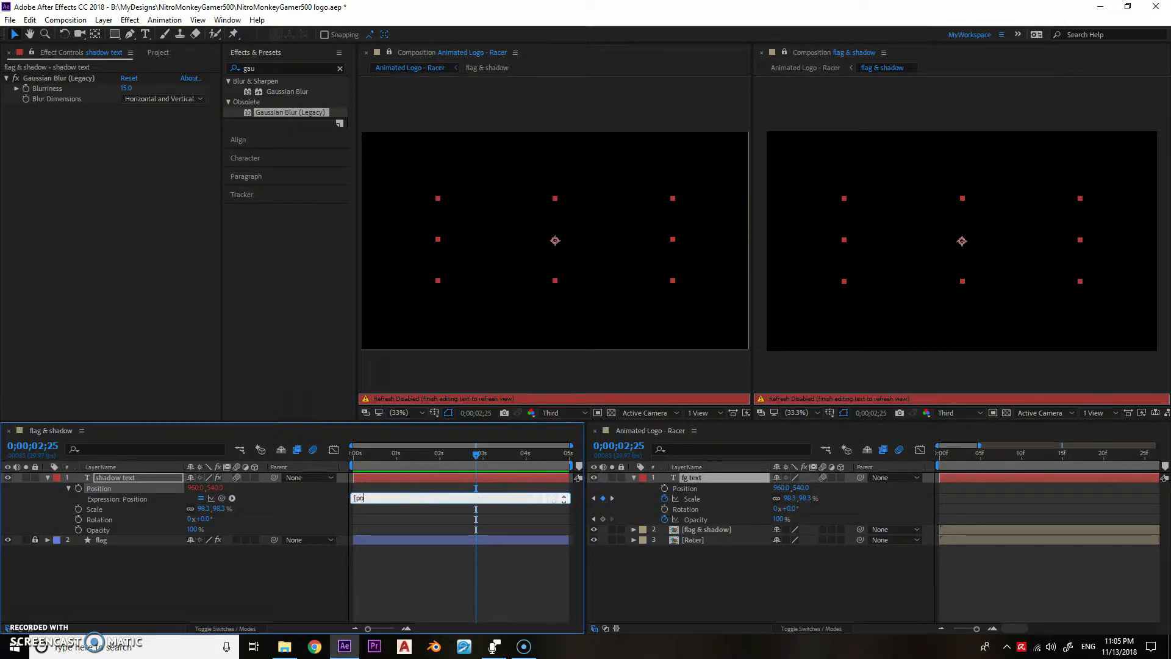
pyautogui.press('BackSpace')
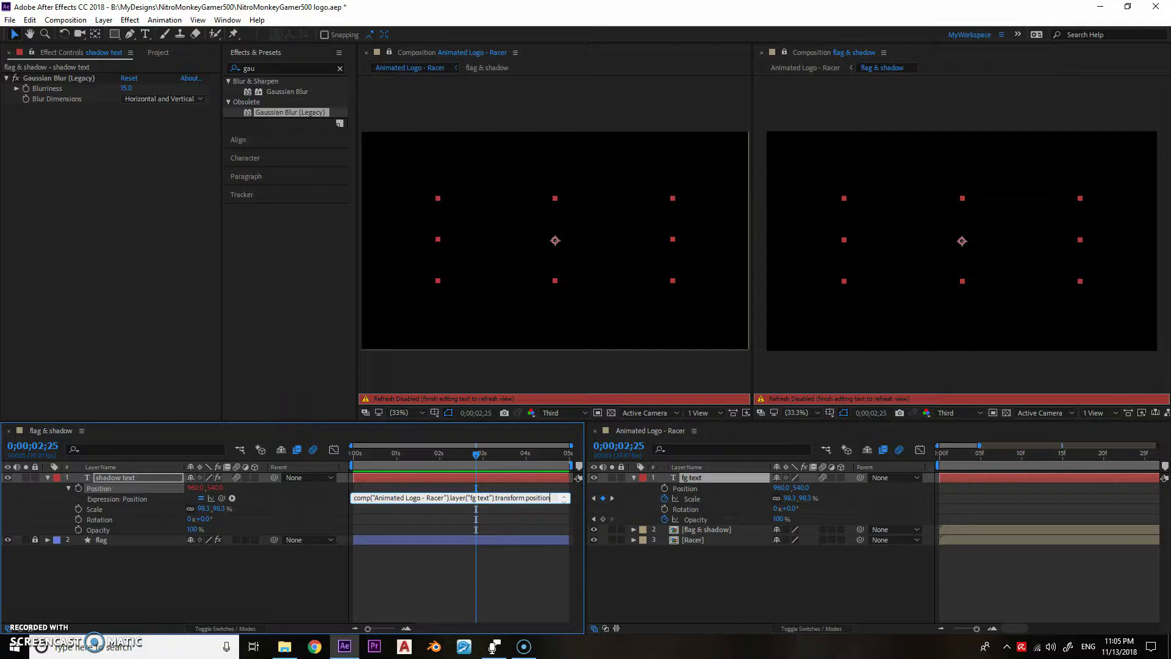
pyautogui.write('+[10,50')
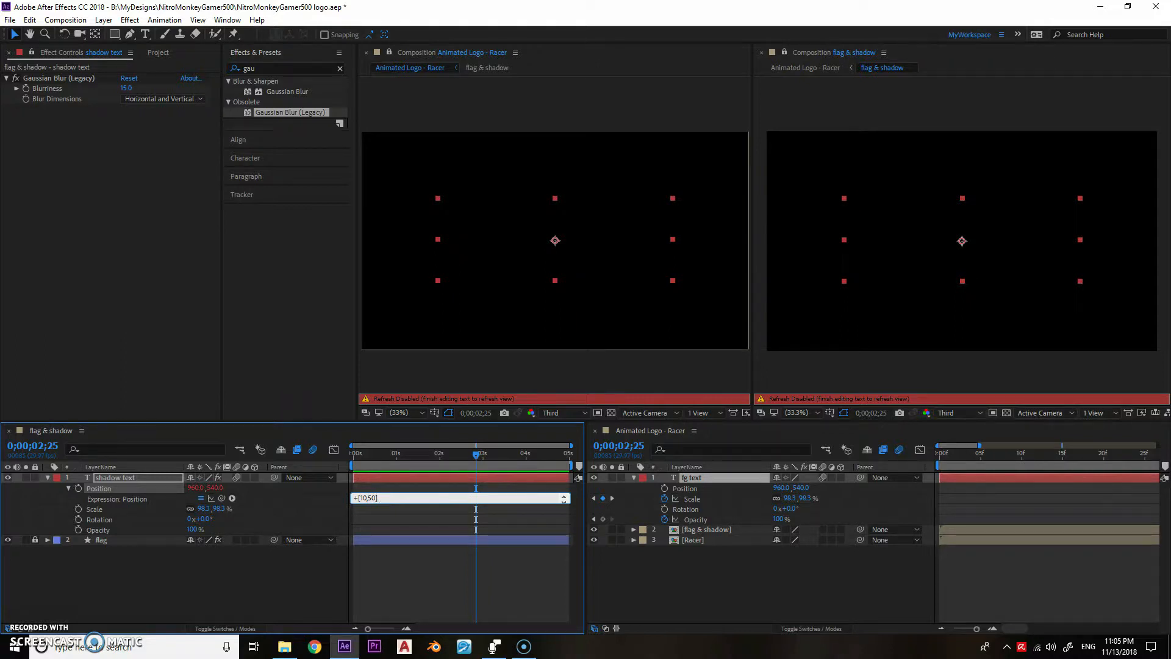
pyautogui.click(553, 518)
pyautogui.moveTo(477, 454); pyautogui.dragTo(436, 461)
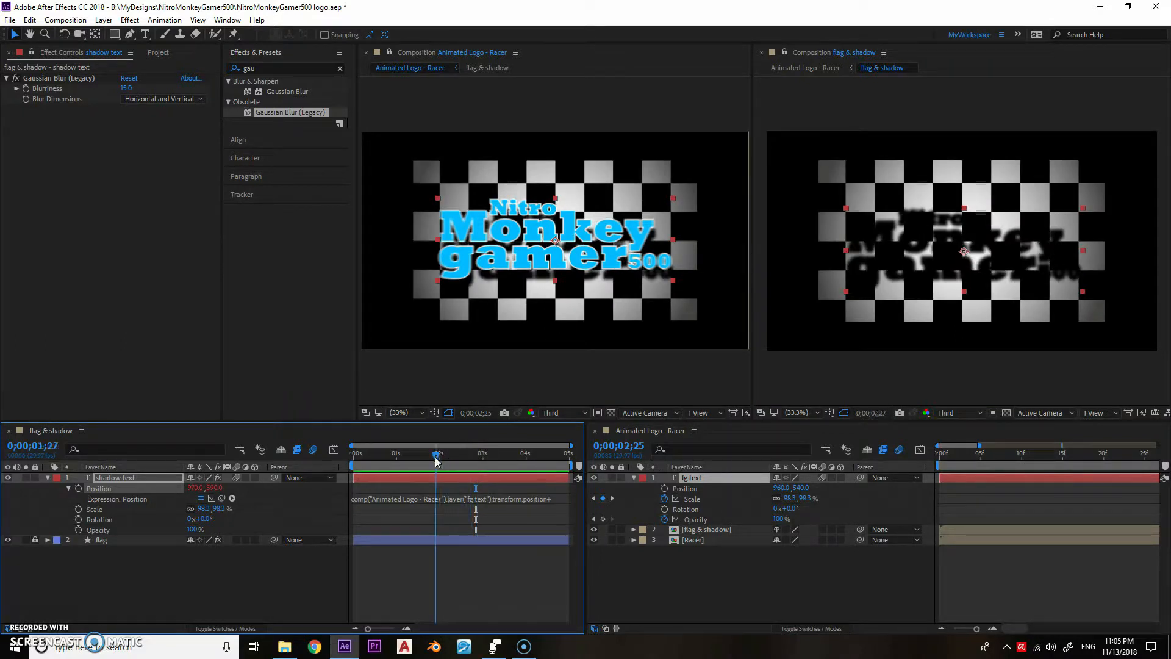
# - Link the shadow text layer's Scale, Rotation and Opacity by expression to the matching fg text properties
pyautogui.keyDown('alt'); pyautogui.click(78, 510); pyautogui.keyUp('alt')
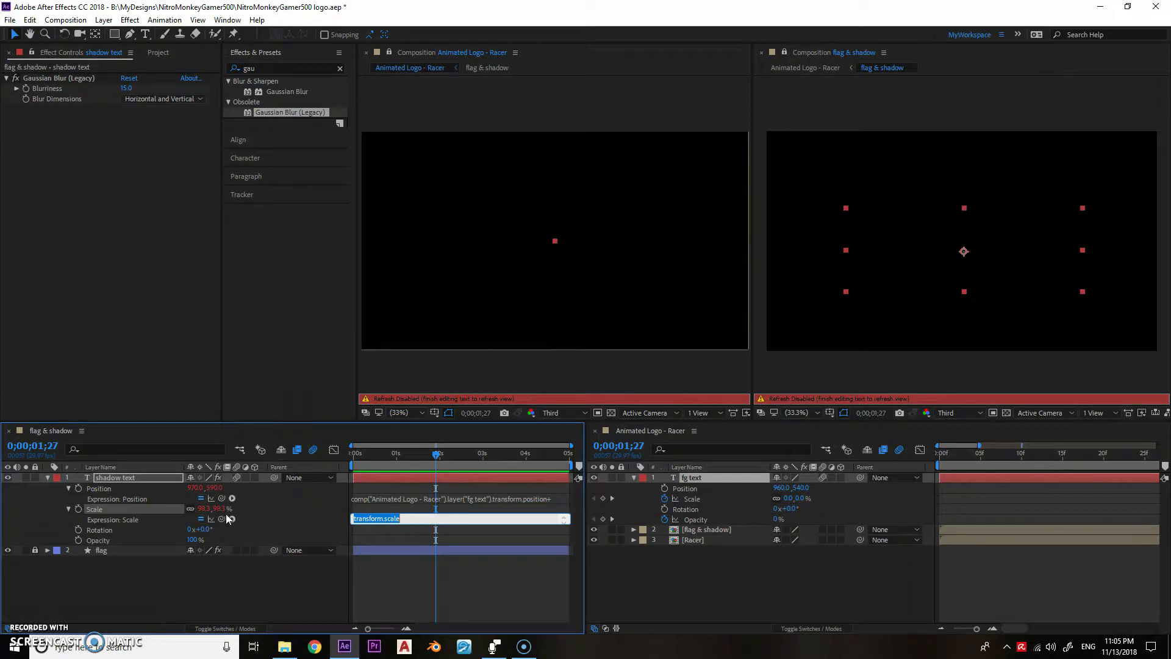
pyautogui.moveTo(231, 518); pyautogui.dragTo(702, 502)
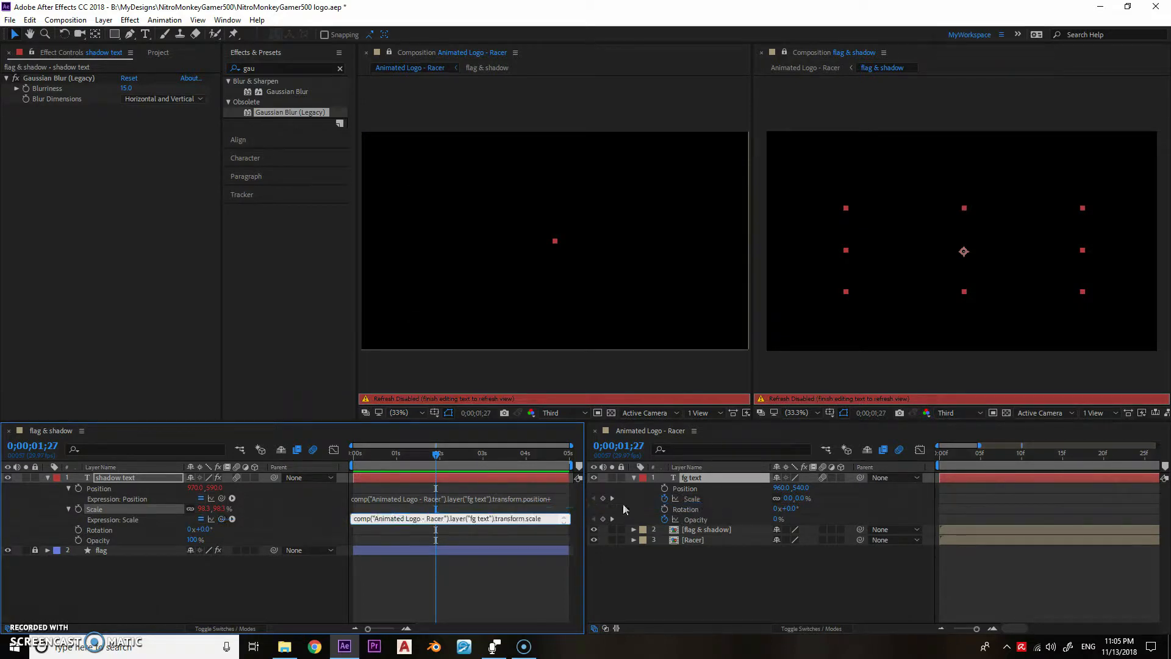
pyautogui.keyDown('alt'); pyautogui.click(78, 530); pyautogui.keyUp('alt')
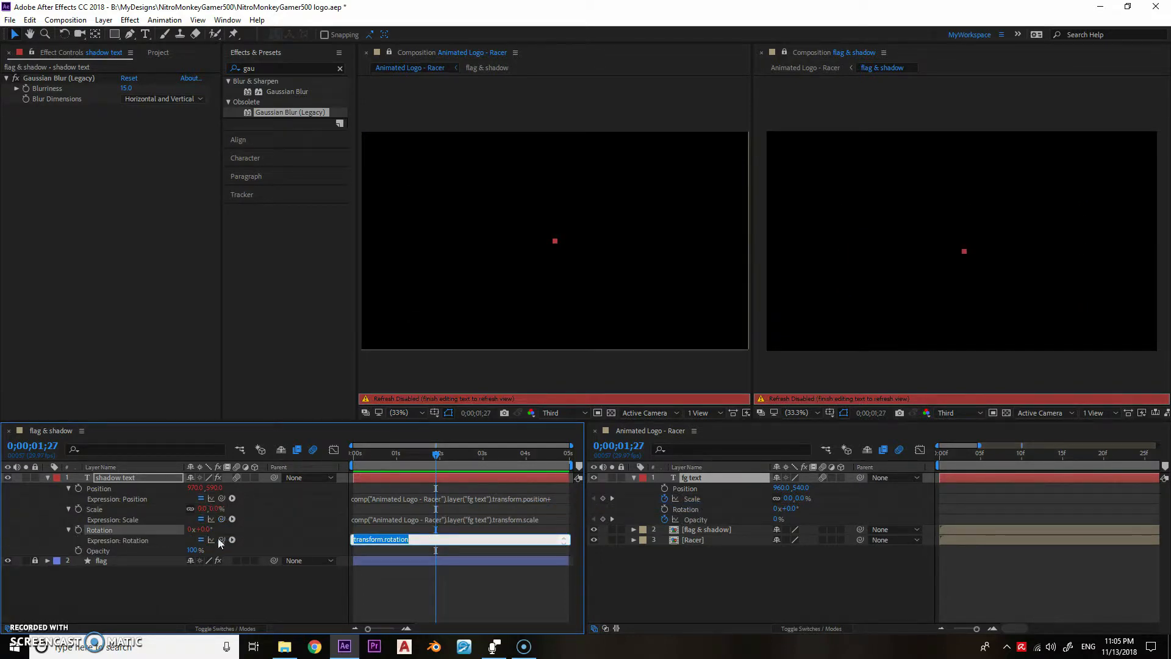
pyautogui.click(275, 539)
pyautogui.moveTo(222, 539); pyautogui.dragTo(635, 510)
pyautogui.keyDown('alt'); pyautogui.click(78, 550); pyautogui.keyUp('alt')
pyautogui.moveTo(222, 560); pyautogui.dragTo(635, 519)
pyautogui.click(237, 594)
pyautogui.moveTo(706, 457); pyautogui.dragTo(589, 469)
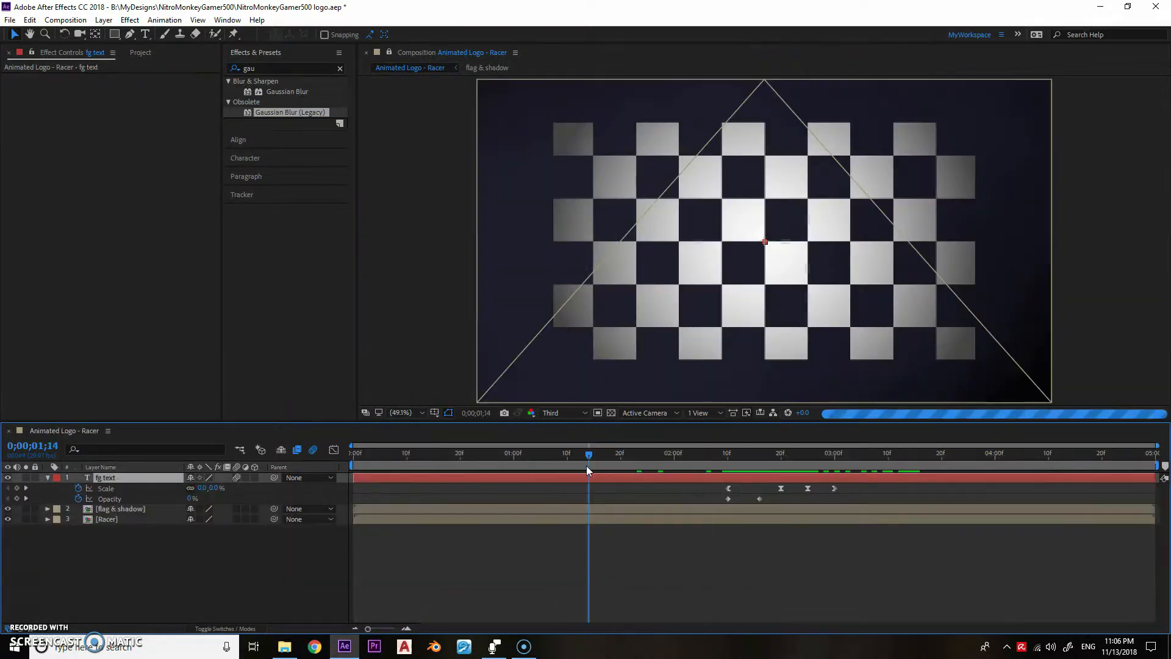
pyautogui.click(91, 585)
# - Add the Black Solid beneath the Racer layer and rename it displacement map
pyautogui.click(133, 55)
pyautogui.click(19, 209)
pyautogui.moveTo(56, 220); pyautogui.dragTo(93, 530)
pyautogui.press('Return')
pyautogui.write('displacement map')
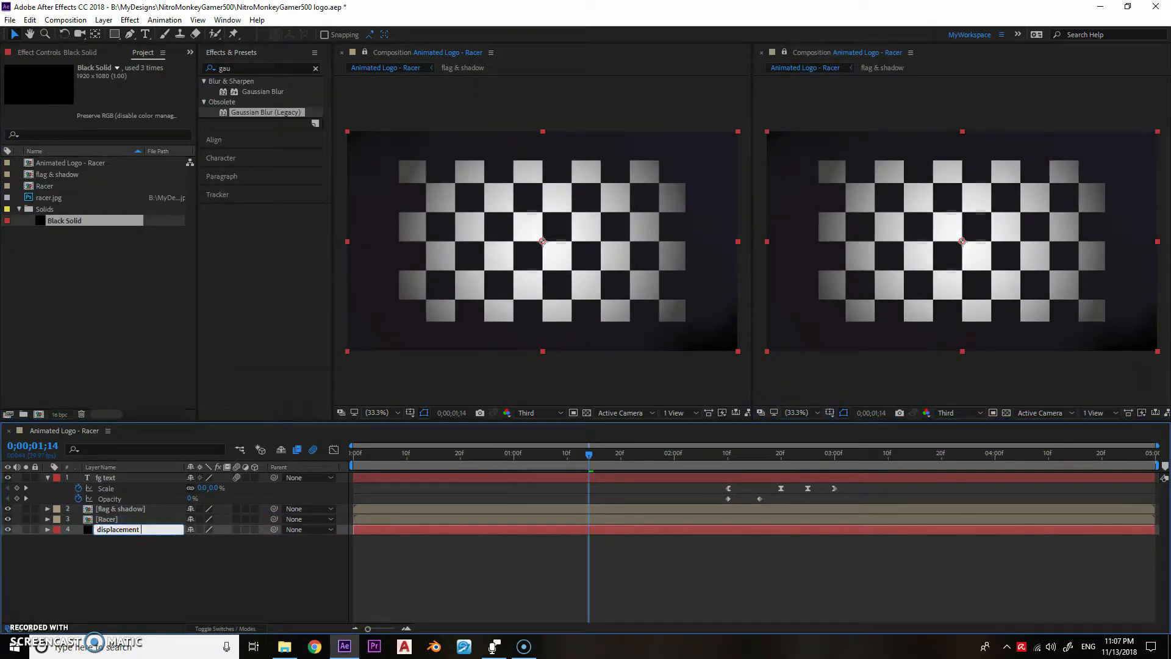
pyautogui.press('Return')
# - Apply Fractal Noise with the Dynamic Progressive fractal type to the displacement map layer and hide the Racer layer
pyautogui.click(225, 69)
pyautogui.write('fracta')
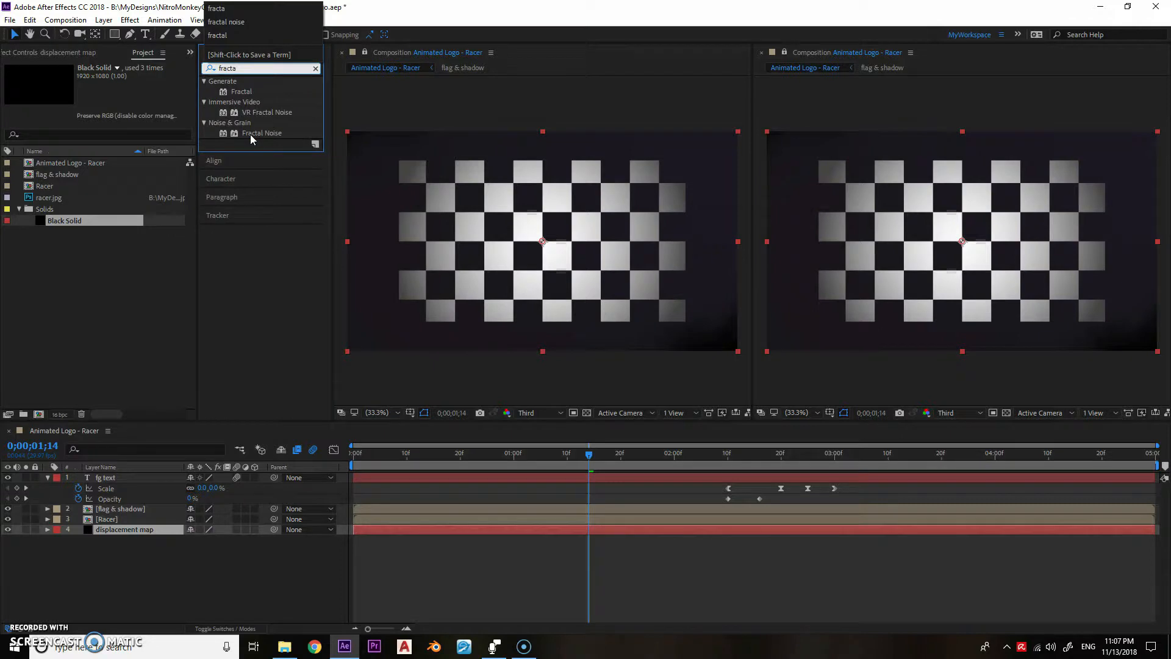
pyautogui.moveTo(251, 134); pyautogui.dragTo(134, 532)
pyautogui.click(163, 90)
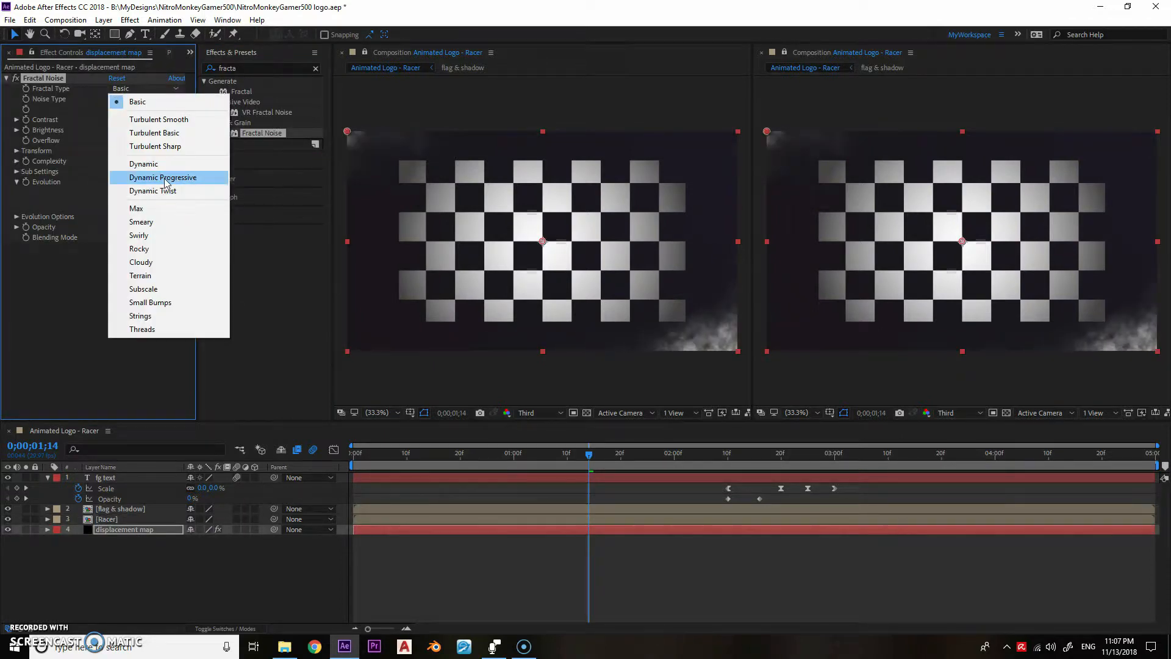
pyautogui.click(162, 178)
pyautogui.click(8, 519)
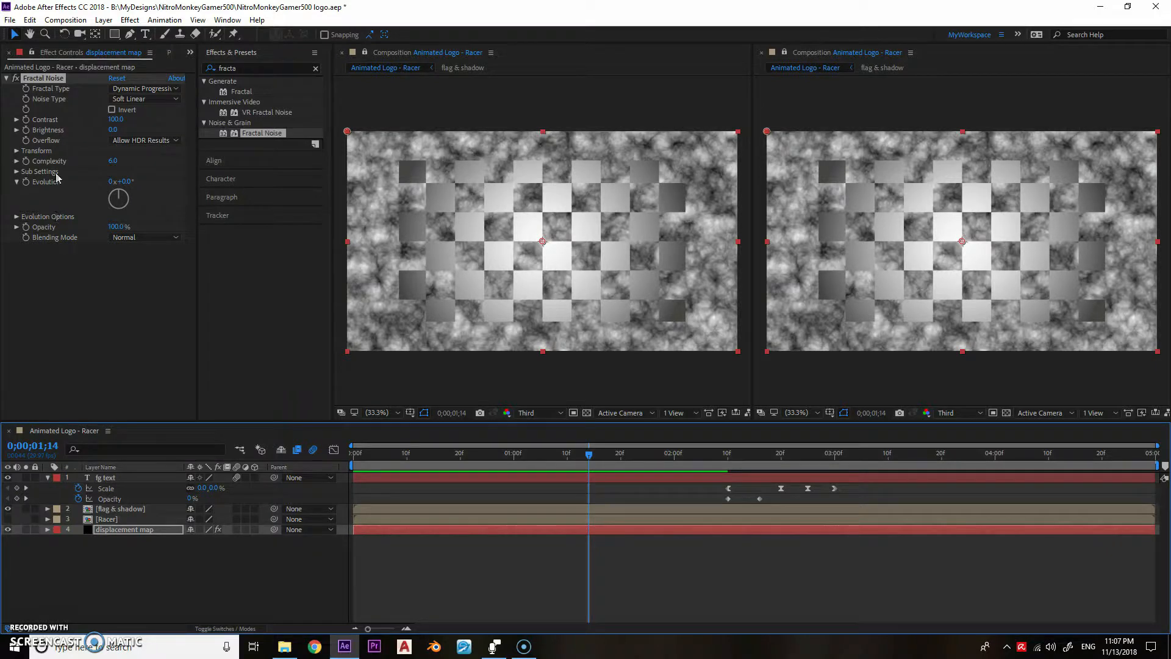
# - Set the Fractal Noise Sub Scaling to 120 and the transform Scale to 165
pyautogui.click(16, 151)
pyautogui.click(16, 244)
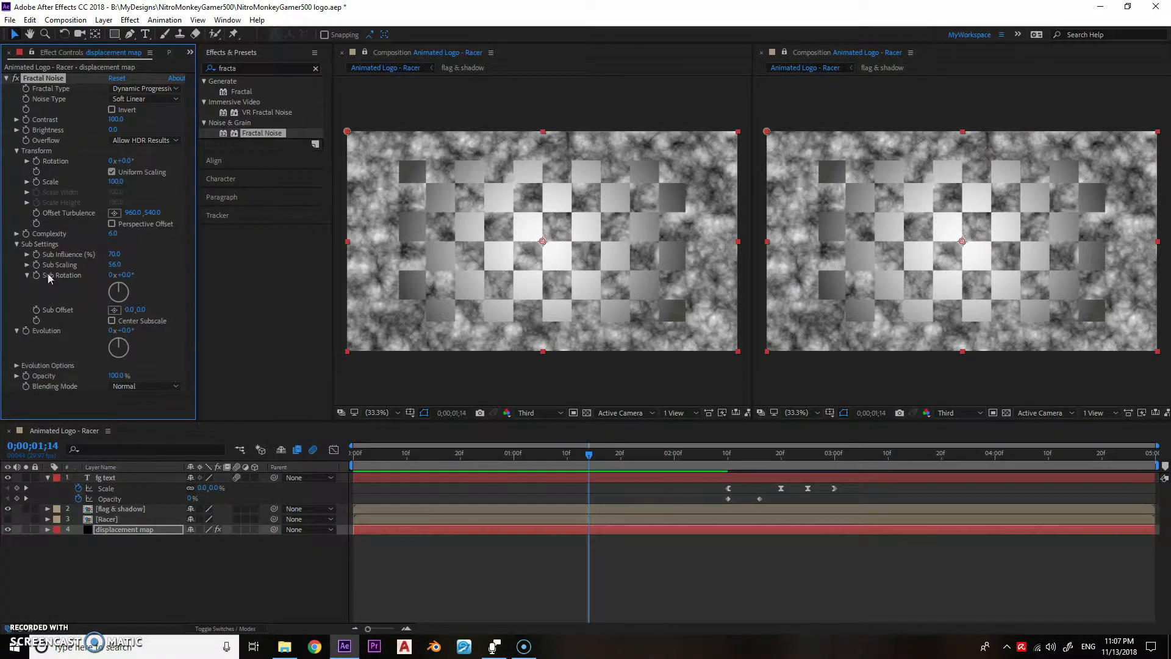
pyautogui.moveTo(114, 265); pyautogui.dragTo(250, 268)
pyautogui.click(115, 282)
pyautogui.write('120')
pyautogui.press('Return')
pyautogui.moveTo(116, 182); pyautogui.dragTo(155, 183)
# - Animate the Fractal Noise Offset Turbulence with the expression [position[0]*time/2, position[1]]
pyautogui.keyDown('alt'); pyautogui.click(37, 229); pyautogui.keyUp('alt')
pyautogui.write('[positio')
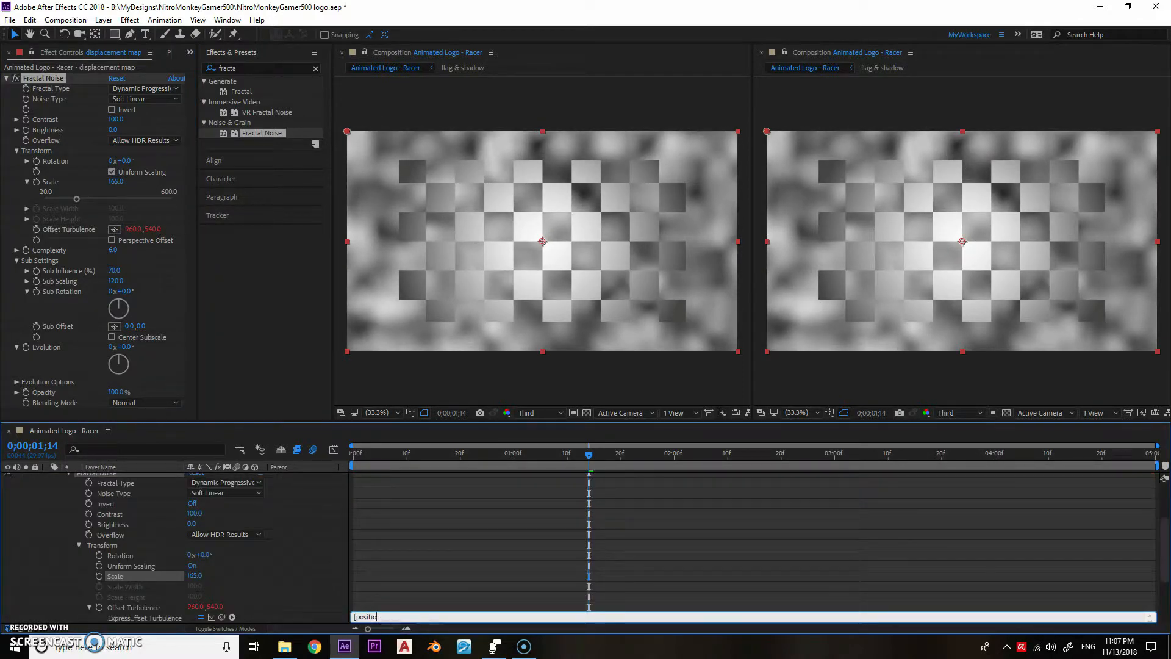
pyautogui.write('n[0]*ti')
pyautogui.moveTo(376, 454); pyautogui.dragTo(567, 419)
pyautogui.click(6, 79)
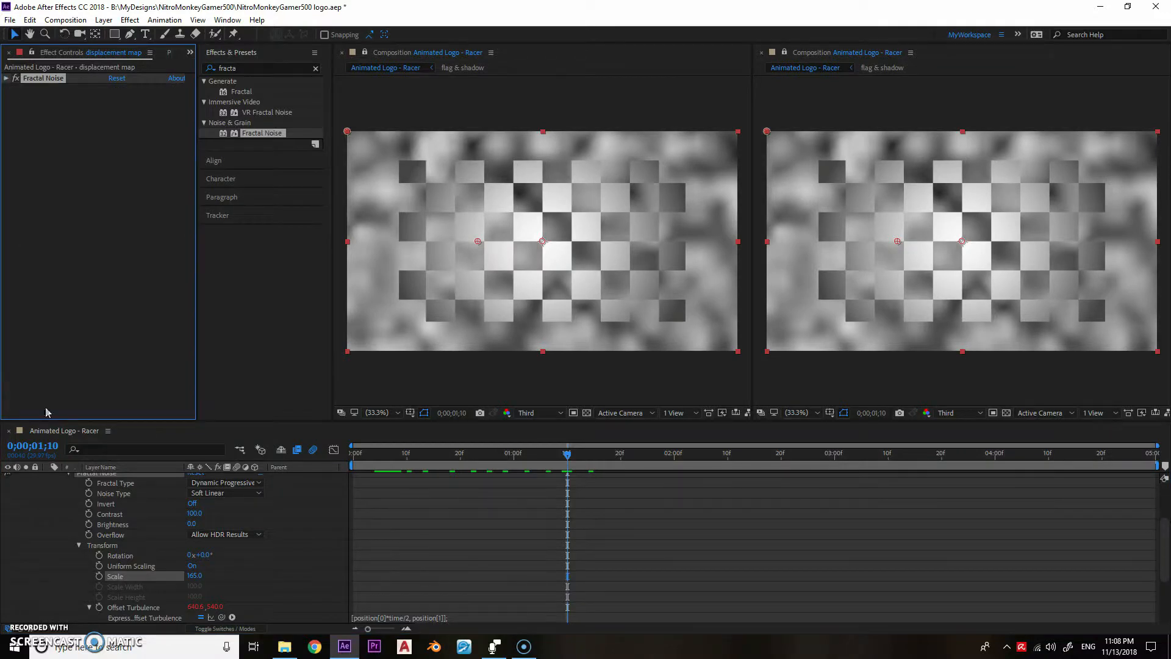
pyautogui.scroll(2, 55, 504)
pyautogui.click(48, 516)
# - Apply the Displacement Map effect to the flag & shadow layer, using the displacement map layer with its effects as the source
pyautogui.click(98, 509)
pyautogui.click(219, 69)
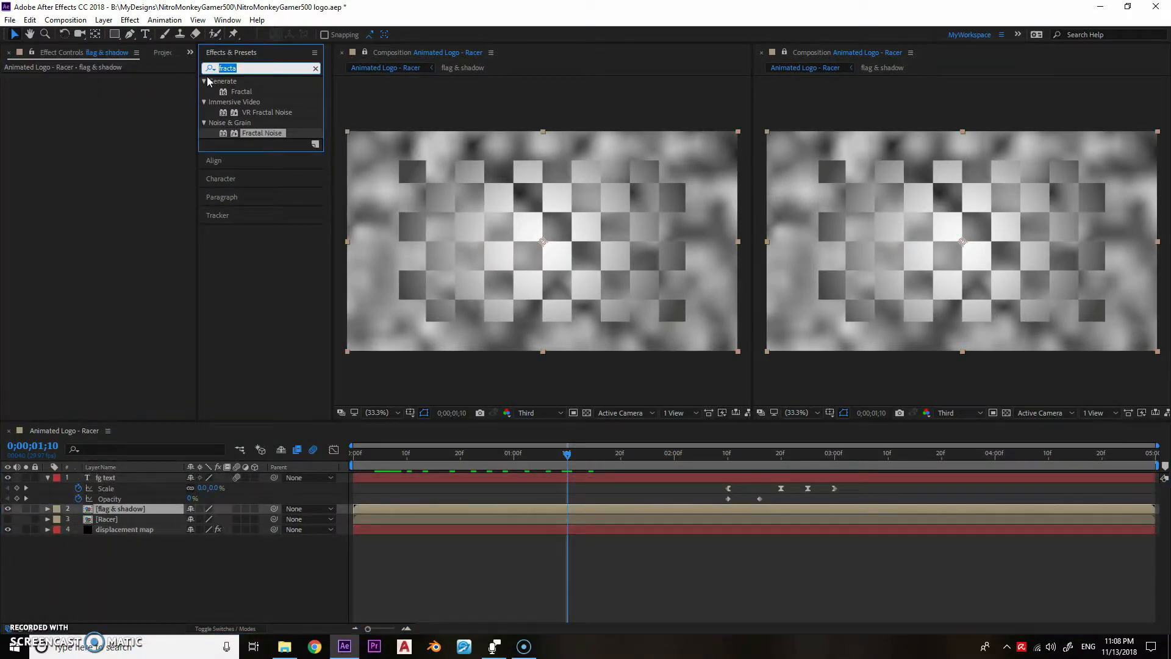
pyautogui.write('displace')
pyautogui.moveTo(259, 91); pyautogui.dragTo(97, 509)
pyautogui.click(125, 88)
pyautogui.click(147, 162)
pyautogui.click(162, 88)
pyautogui.click(183, 128)
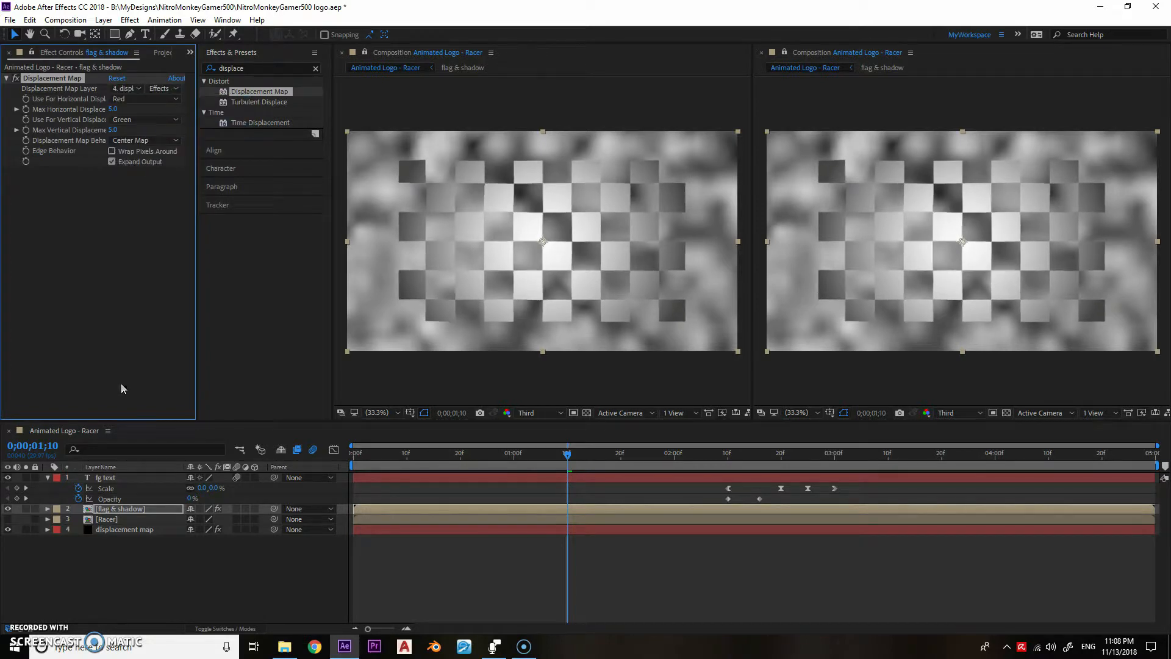
# - Hide the displacement map layer and set the flag & shadow's maximum horizontal and vertical displacement to 30
pyautogui.click(8, 529)
pyautogui.click(114, 109)
pyautogui.write('30')
pyautogui.press('Tab')
pyautogui.write('30')
pyautogui.press('Return')
pyautogui.moveTo(422, 454); pyautogui.dragTo(659, 466)
# - Apply Gaussian Blur (Legacy) to the flag & shadow layer with a Blurriness of 10
pyautogui.moveTo(261, 69); pyautogui.dragTo(197, 72)
pyautogui.write('ga')
pyautogui.click(238, 122)
pyautogui.moveTo(262, 112); pyautogui.dragTo(97, 207)
pyautogui.click(113, 182)
pyautogui.write('10')
pyautogui.press('Return')
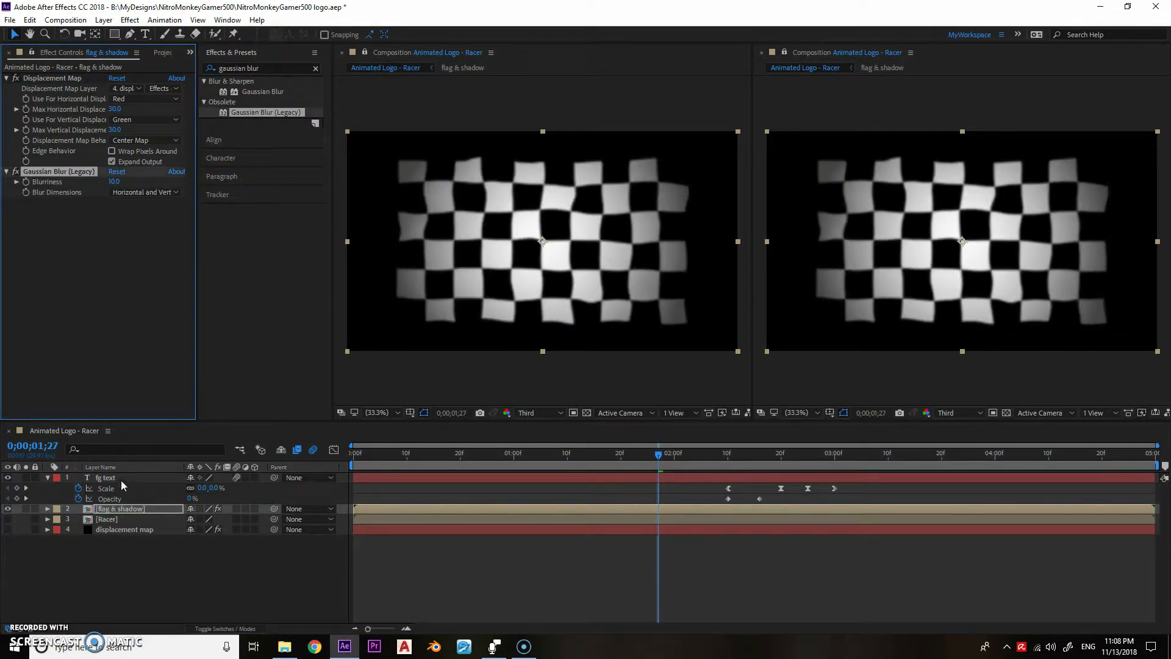
# - Pre-compose the fg text, flag & shadow and displacement map layers into a composition named Logo
pyautogui.click(120, 480)
pyautogui.keyDown('ctrl'); pyautogui.click(116, 510); pyautogui.keyUp('ctrl')
pyautogui.keyDown('ctrl'); pyautogui.click(116, 529); pyautogui.keyUp('ctrl')
pyautogui.rightClick(116, 530)
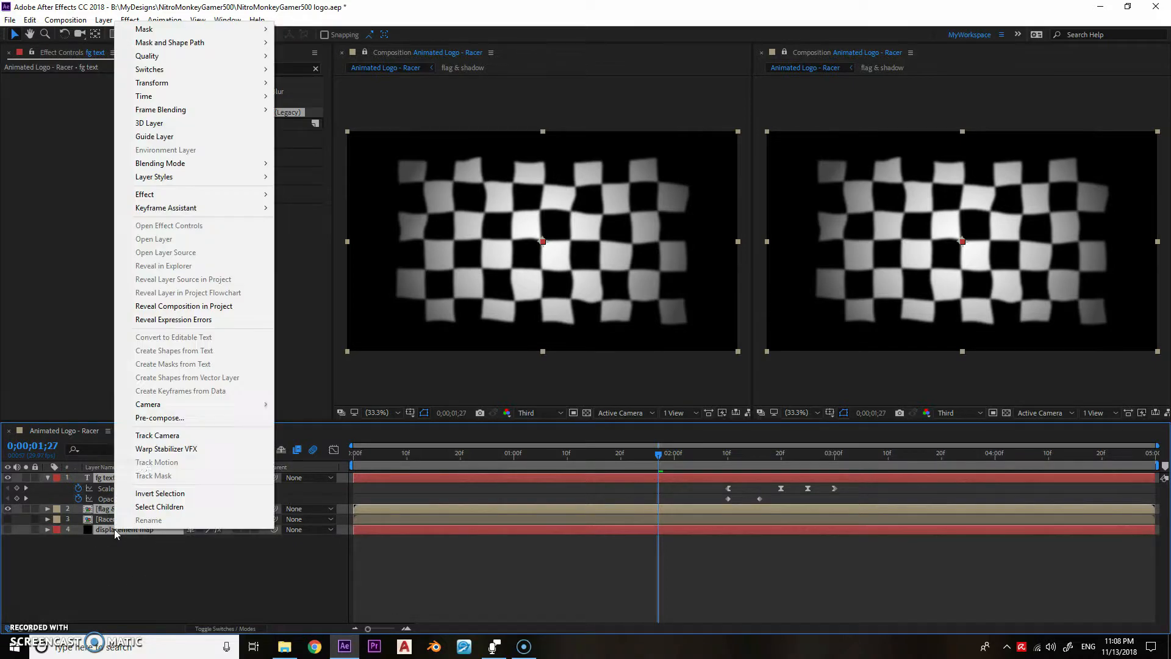
pyautogui.click(152, 419)
pyautogui.write('Logo')
pyautogui.press('Return')
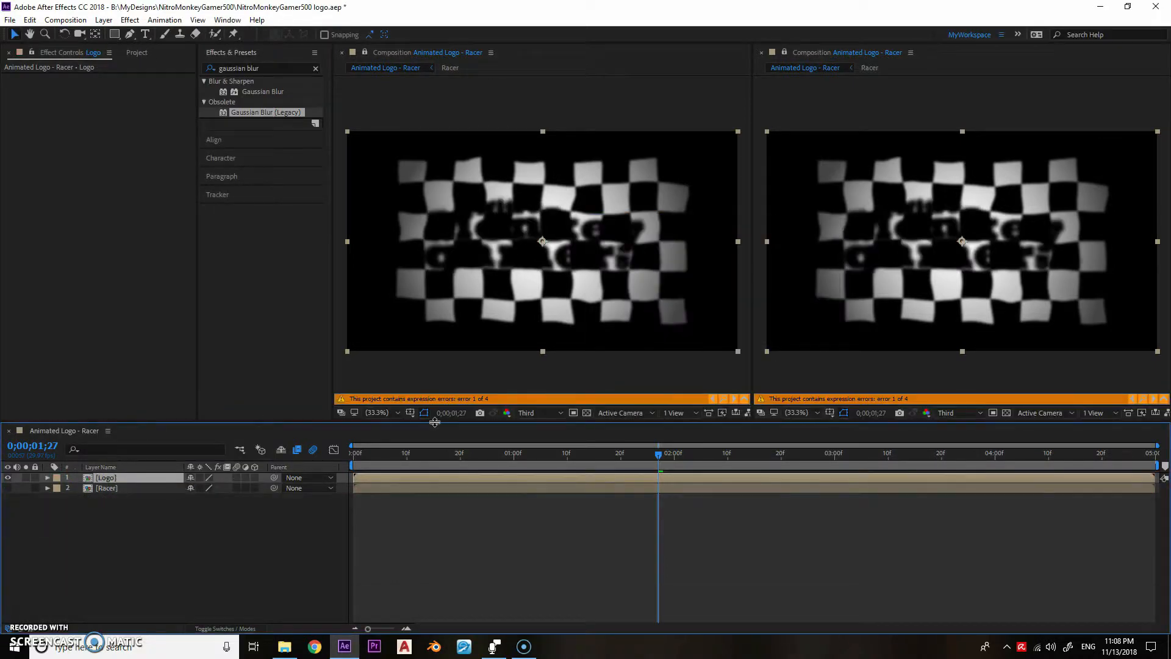
# - Close the second composition viewer and reveal the shadow text layer's failing Position, Scale, Rotation and Opacity expressions
pyautogui.click(761, 52)
pyautogui.click(1145, 398)
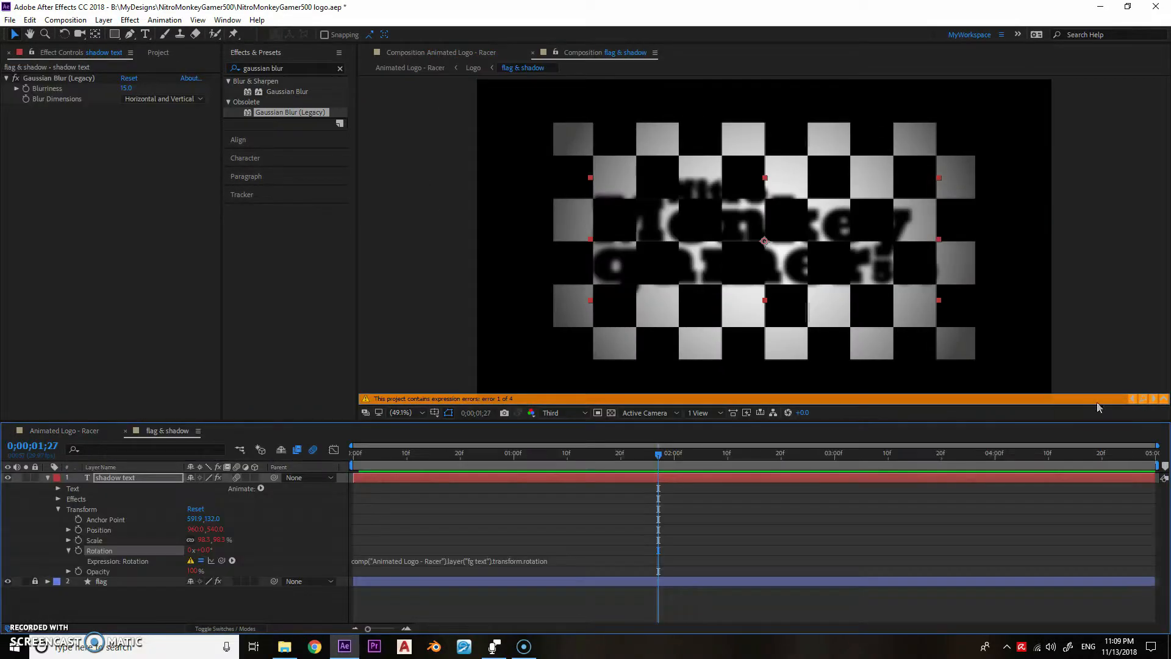
pyautogui.keyDown('alt'); pyautogui.click(78, 530); pyautogui.keyUp('alt')
pyautogui.hotkey('ctrl', 'z')
pyautogui.click(69, 531)
pyautogui.click(69, 550)
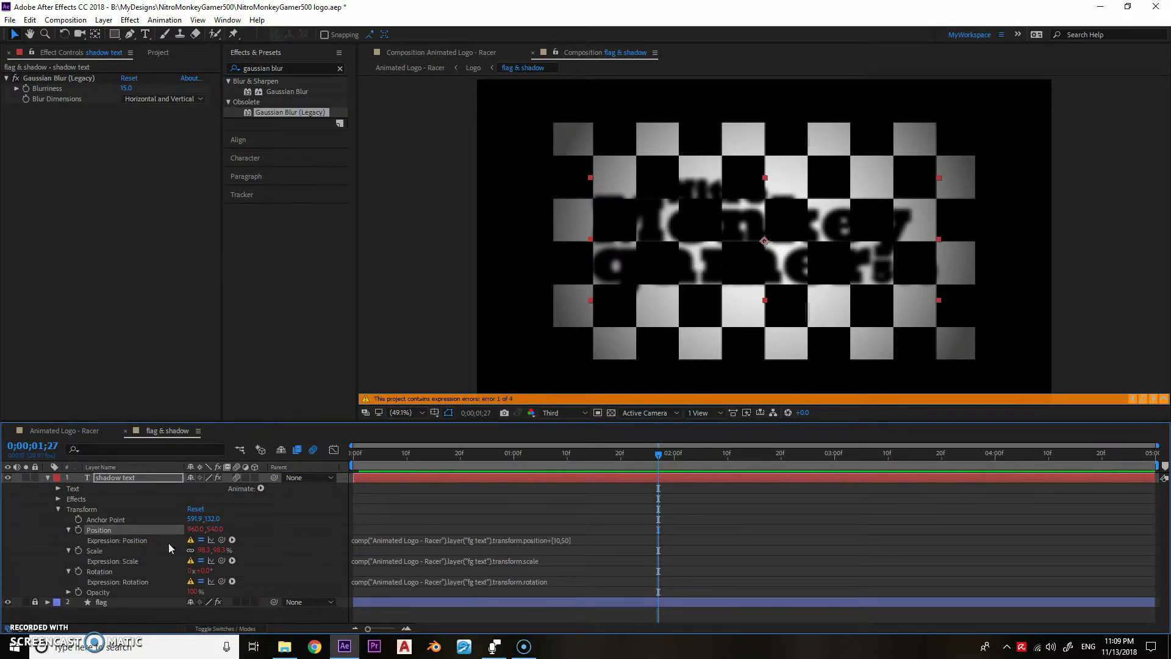
pyautogui.click(68, 592)
pyautogui.press('Home')
# - Change the composition reference in the shadow text's Position expression to "Logo"
pyautogui.click(393, 540)
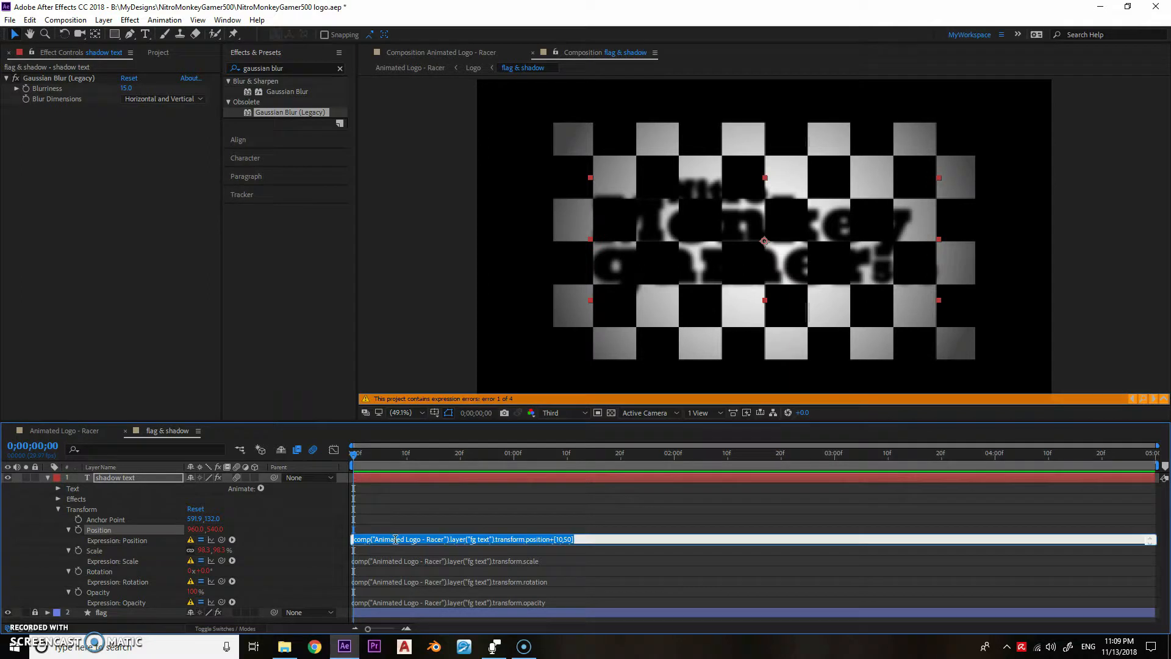
pyautogui.doubleClick(393, 540)
pyautogui.press('BackSpace')
pyautogui.hotkey('ctrl', 'Right')
pyautogui.hotkey('ctrl', 'Right')
pyautogui.hotkey('ctrl', 'Right')
pyautogui.press('BackSpace')
pyautogui.press('BackSpace')
pyautogui.press('BackSpace')
pyautogui.press('BackSpace')
pyautogui.press('BackSpace')
pyautogui.press('BackSpace')
pyautogui.press('BackSpace')
pyautogui.press('BackSpace')
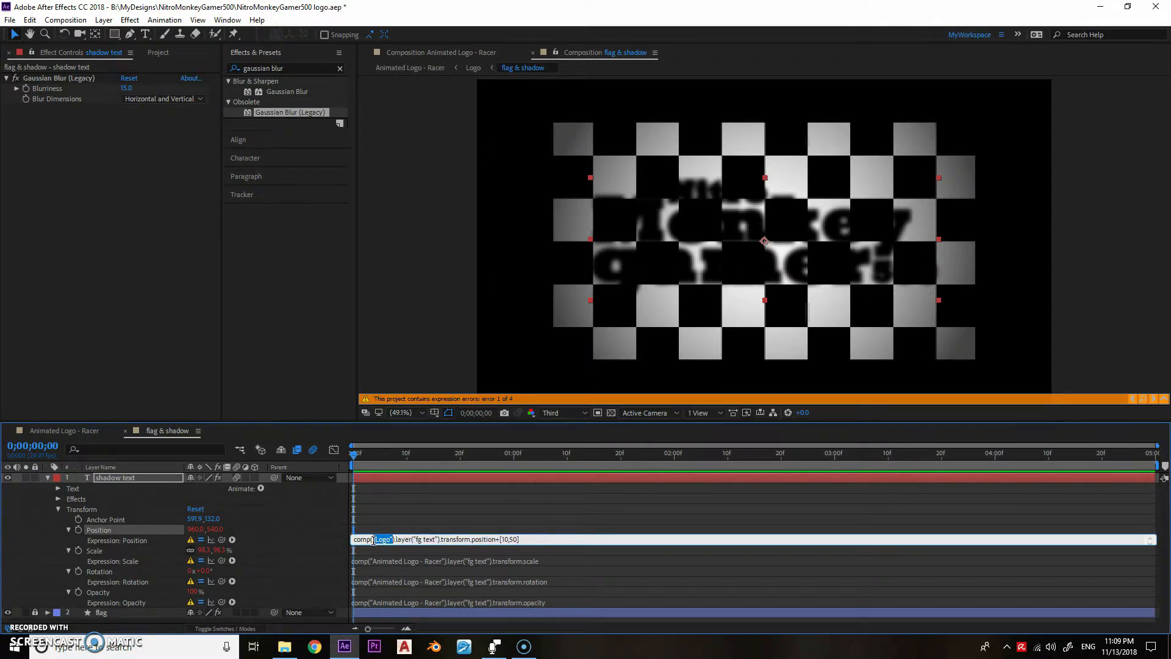
pyautogui.press('KP_Enter')
# - Replace the composition reference with "Logo" in the shadow text's Scale, Rotation and Opacity expressions
pyautogui.click(422, 562)
pyautogui.moveTo(446, 561); pyautogui.dragTo(374, 599)
pyautogui.write('"Logo"')
pyautogui.click(372, 580)
pyautogui.write('"Logo"')
pyautogui.click(442, 602)
pyautogui.write('"Logo"')
pyautogui.click(399, 549)
pyautogui.moveTo(381, 457); pyautogui.dragTo(444, 457)
# - Return to the Animated Logo - Racer composition, make the Racer layer visible and place it above Logo
pyautogui.click(125, 431)
pyautogui.moveTo(348, 455); pyautogui.dragTo(995, 455)
pyautogui.click(8, 488)
pyautogui.moveTo(138, 488); pyautogui.dragTo(131, 475)
pyautogui.moveTo(365, 455); pyautogui.dragTo(600, 456)
# - Set the composition preview resolution to Quarter
pyautogui.click(565, 413)
pyautogui.click(571, 483)
pyautogui.click(564, 412)
pyautogui.click(573, 485)
pyautogui.moveTo(600, 455); pyautogui.dragTo(712, 444)
pyautogui.click(23, 612)
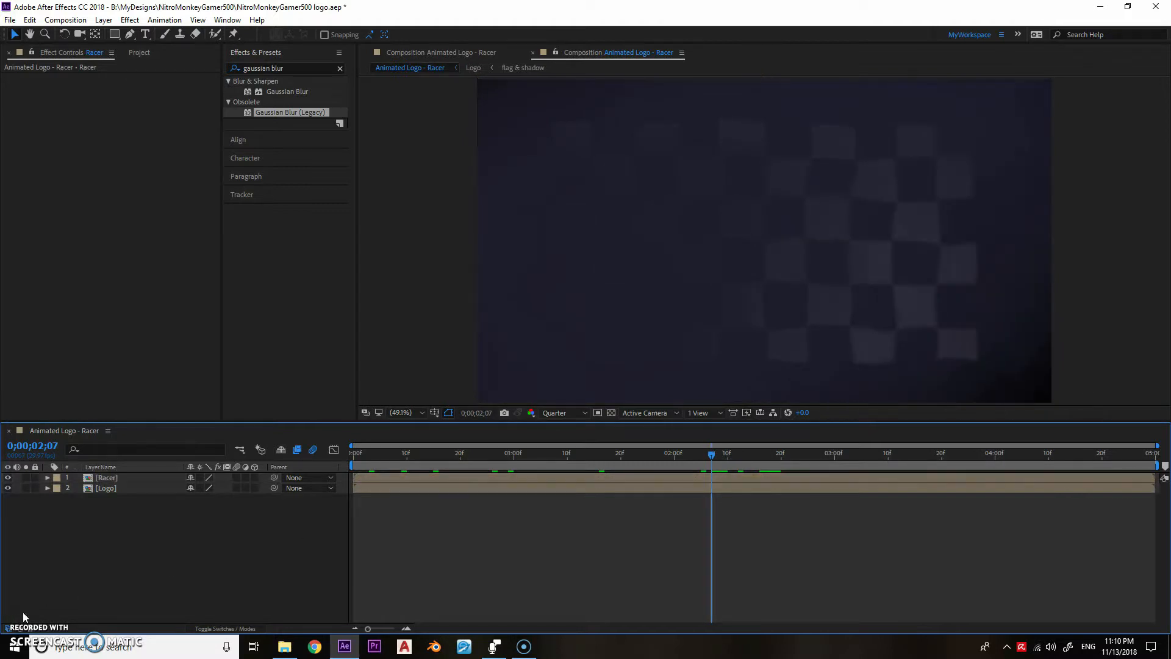
# - Add the Black Solid beneath the Logo layer with its Opacity revealed, and show the transparency grid
pyautogui.click(104, 491)
pyautogui.click(136, 53)
pyautogui.moveTo(55, 232); pyautogui.dragTo(93, 501)
pyautogui.press('t')
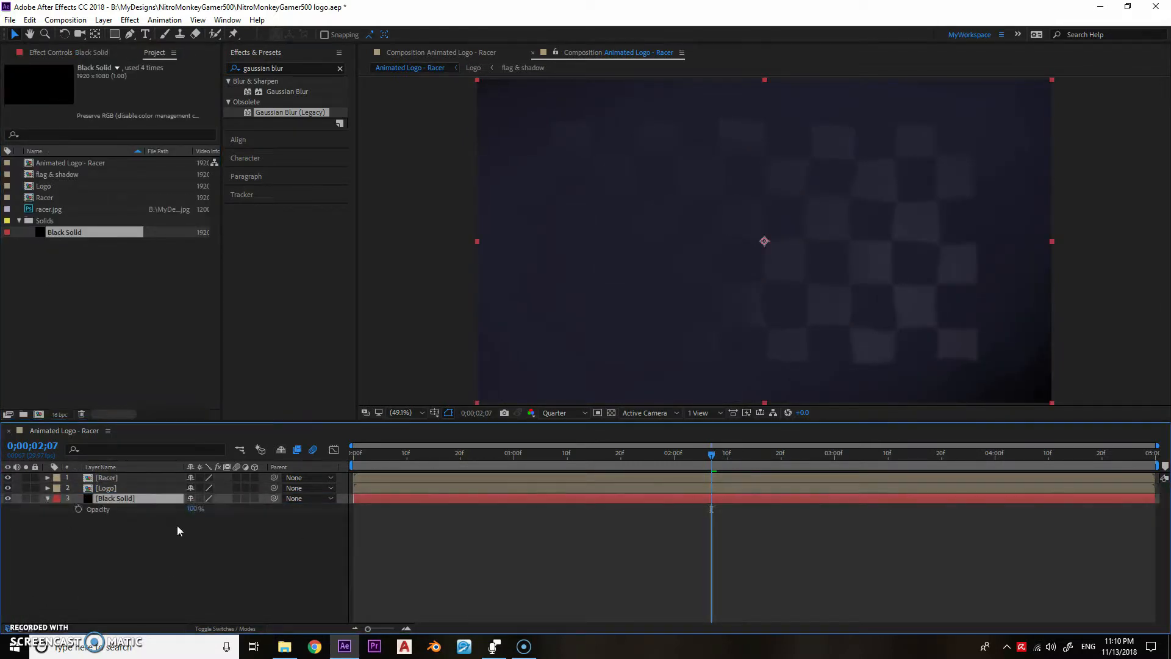
pyautogui.moveTo(588, 456); pyautogui.dragTo(500, 458)
pyautogui.doubleClick(611, 414)
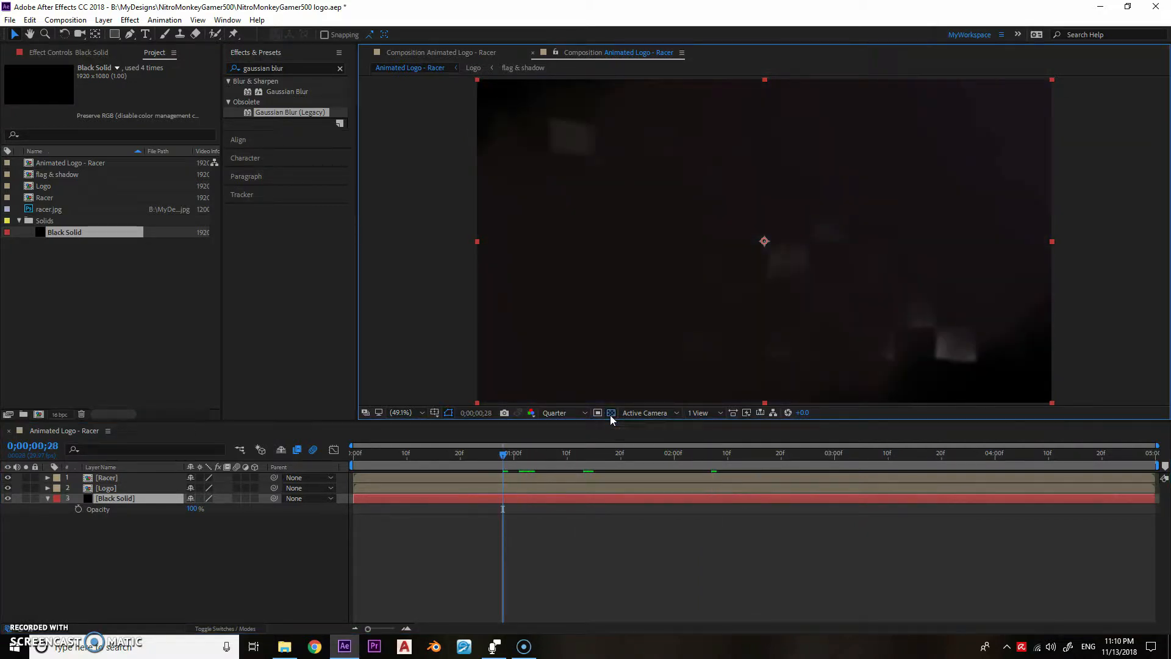
# - Keyframe the Black Solid's Opacity from 0% at 0;00;01;10 to 100% at 0;00;02;00
pyautogui.moveTo(514, 456); pyautogui.dragTo(599, 455)
pyautogui.click(78, 509)
pyautogui.click(568, 457)
pyautogui.moveTo(193, 509); pyautogui.dragTo(46, 518)
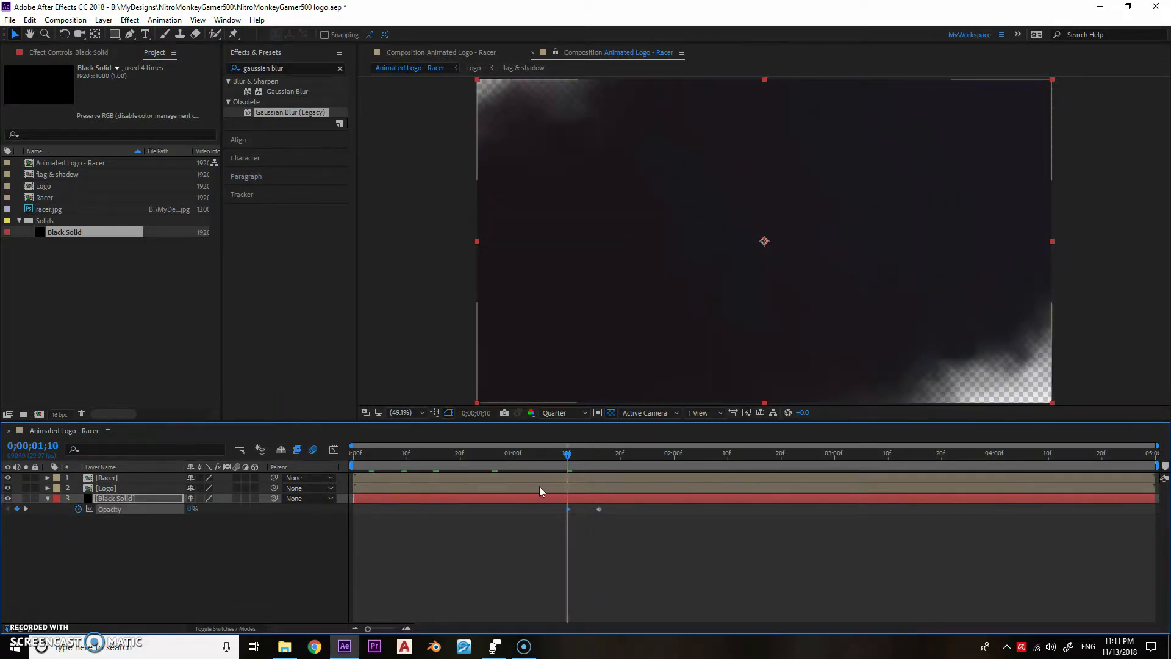
pyautogui.moveTo(688, 508); pyautogui.dragTo(676, 508)
pyautogui.moveTo(568, 456); pyautogui.dragTo(676, 464)
# - Keyframe a rectangular mask on the Logo layer to expand between 0;00;02;00 and 0;00;02;20
pyautogui.click(102, 489)
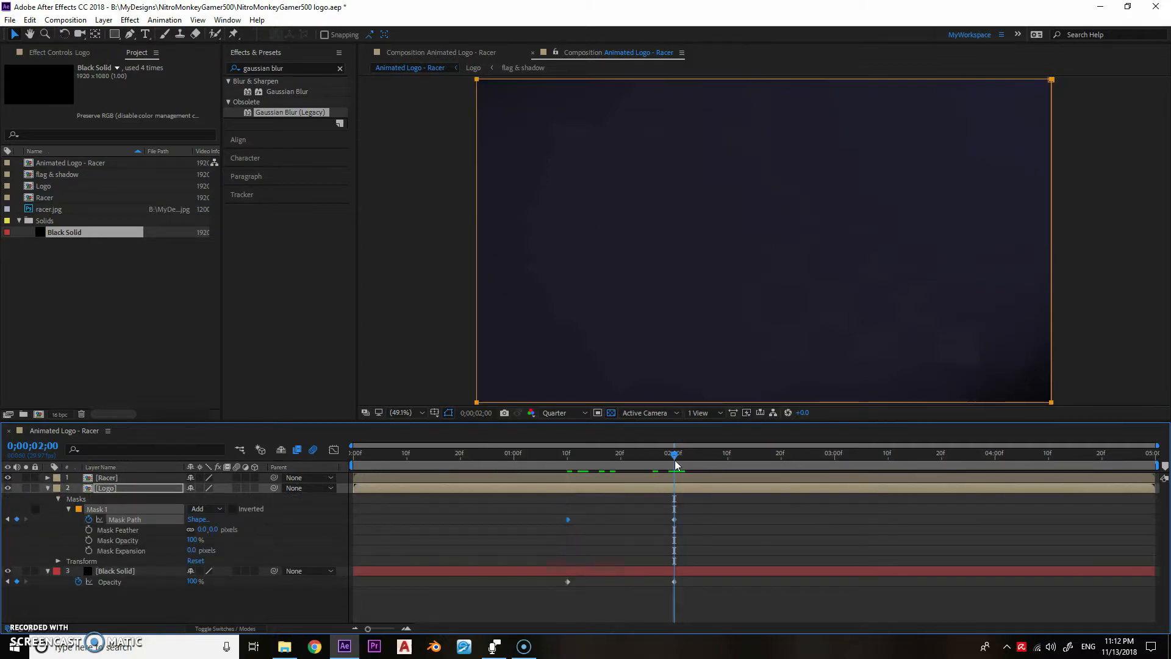
pyautogui.moveTo(565, 520); pyautogui.dragTo(672, 517)
pyautogui.click(724, 458)
pyautogui.moveTo(738, 456)
pyautogui.mouseDown()
pyautogui.moveTo(780, 458)
pyautogui.moveTo(700, 456)
pyautogui.moveTo(727, 456)
pyautogui.mouseUp()
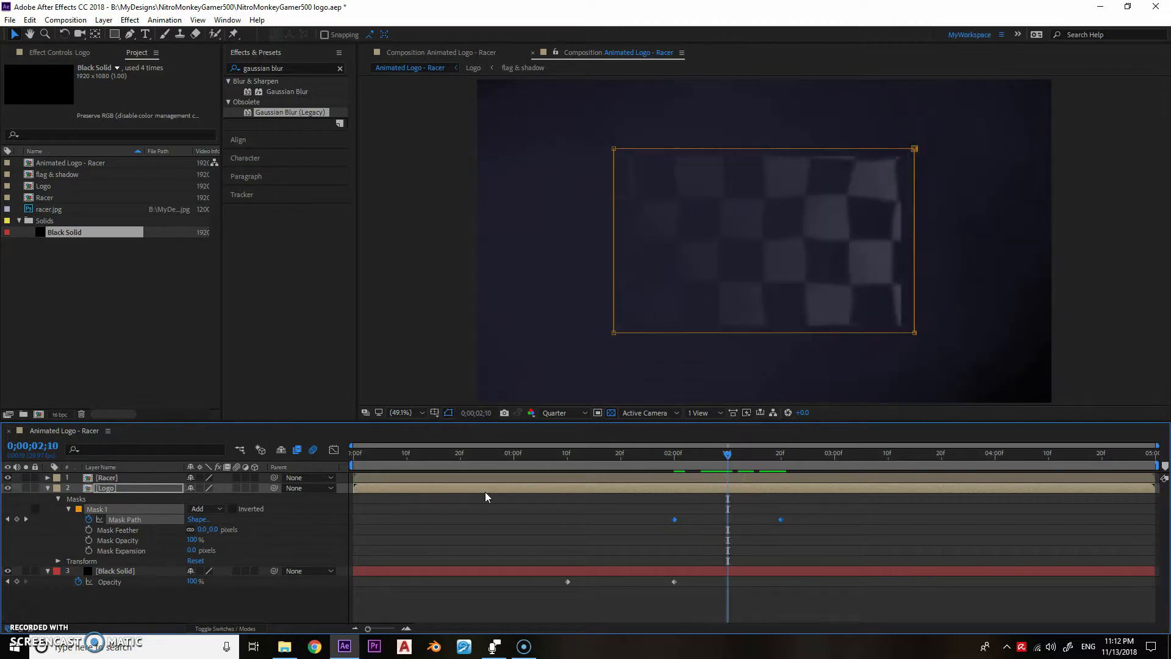
# - Set the Logo mask's feather to 100 pixels, return to 0;00;02;00 and collapse the layer's properties
pyautogui.click(202, 530)
pyautogui.write('100')
pyautogui.press('Return')
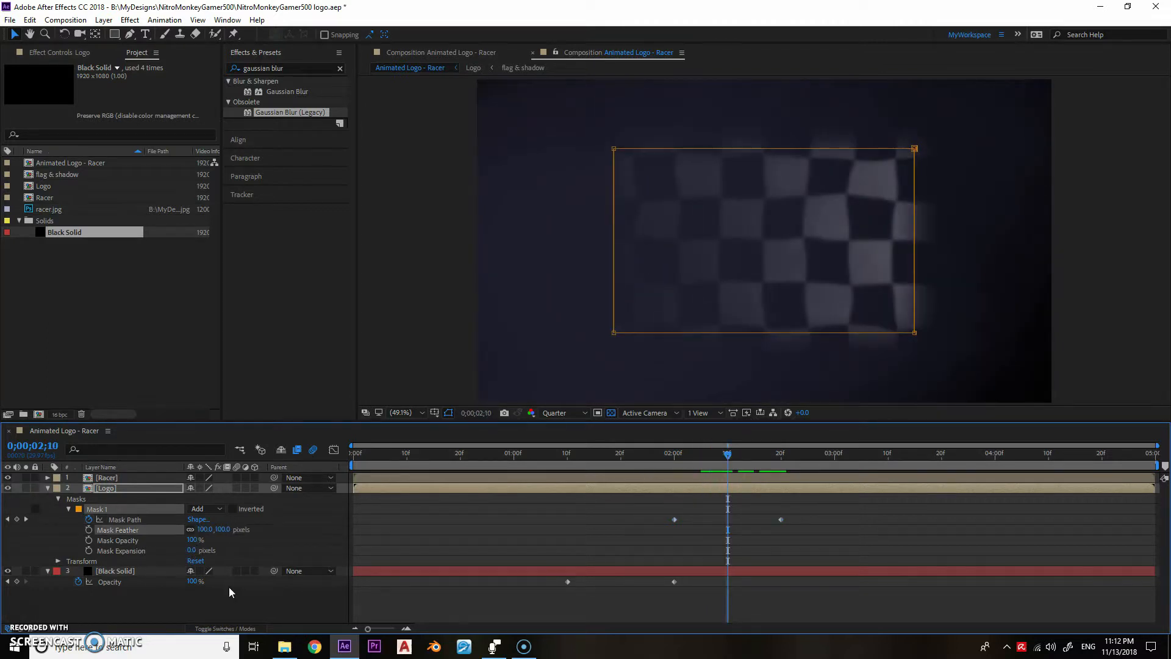
pyautogui.click(675, 456)
pyautogui.click(47, 488)
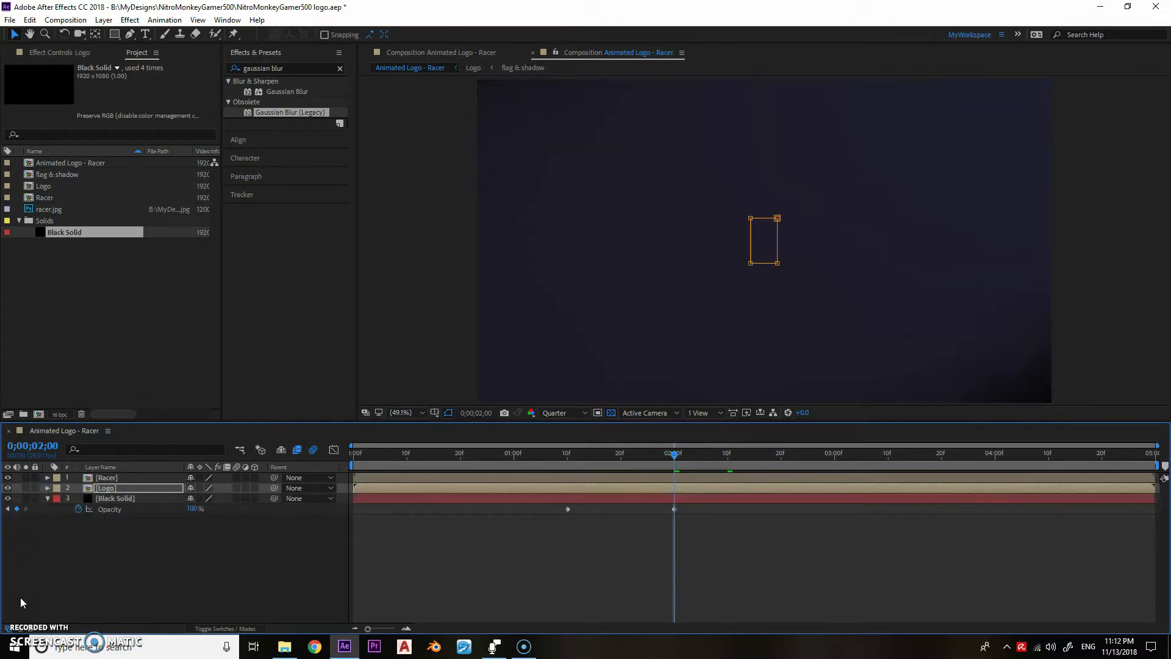
# - Add another Black Solid layer beneath the Logo layer and close the stray narrow panel
pyautogui.click(119, 498)
pyautogui.hotkey('ctrl', 'd')
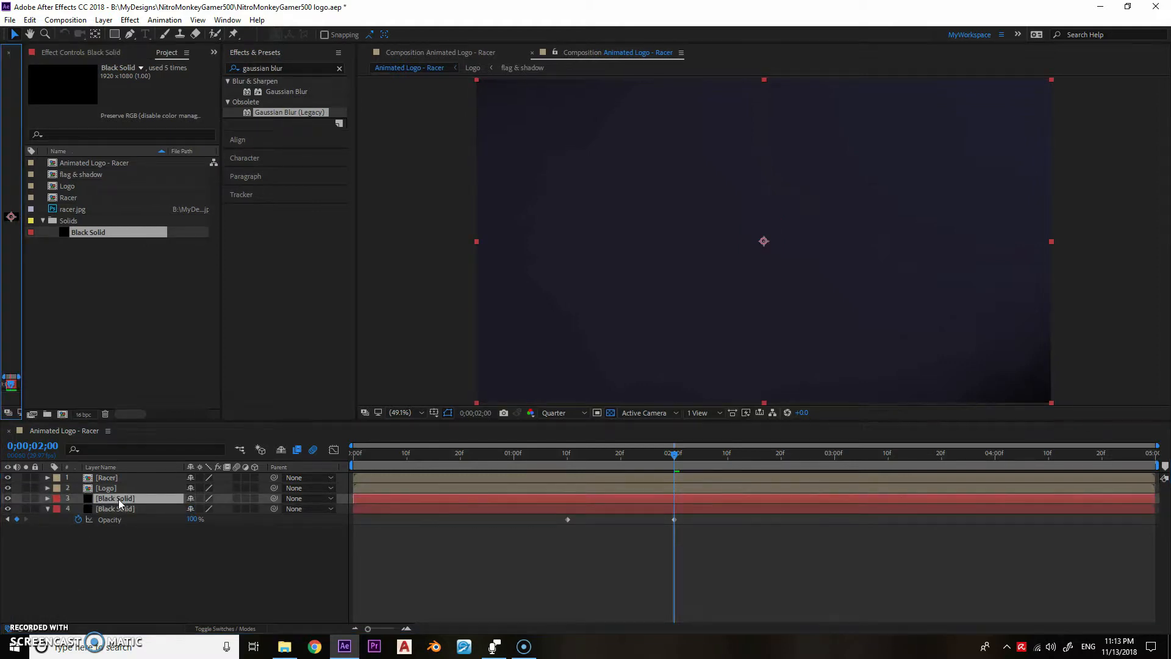
pyautogui.click(9, 53)
pyautogui.press('Return')
pyautogui.write('fla')
pyautogui.press('Escape')
# - Rename the new Black Solid layer fire and place it at the top of the layer stack with its Opacity revealed
pyautogui.click(109, 489)
pyautogui.click(113, 498)
pyautogui.press('Return')
pyautogui.write('fire')
pyautogui.press('Return')
pyautogui.moveTo(112, 496); pyautogui.dragTo(120, 477)
pyautogui.press('t')
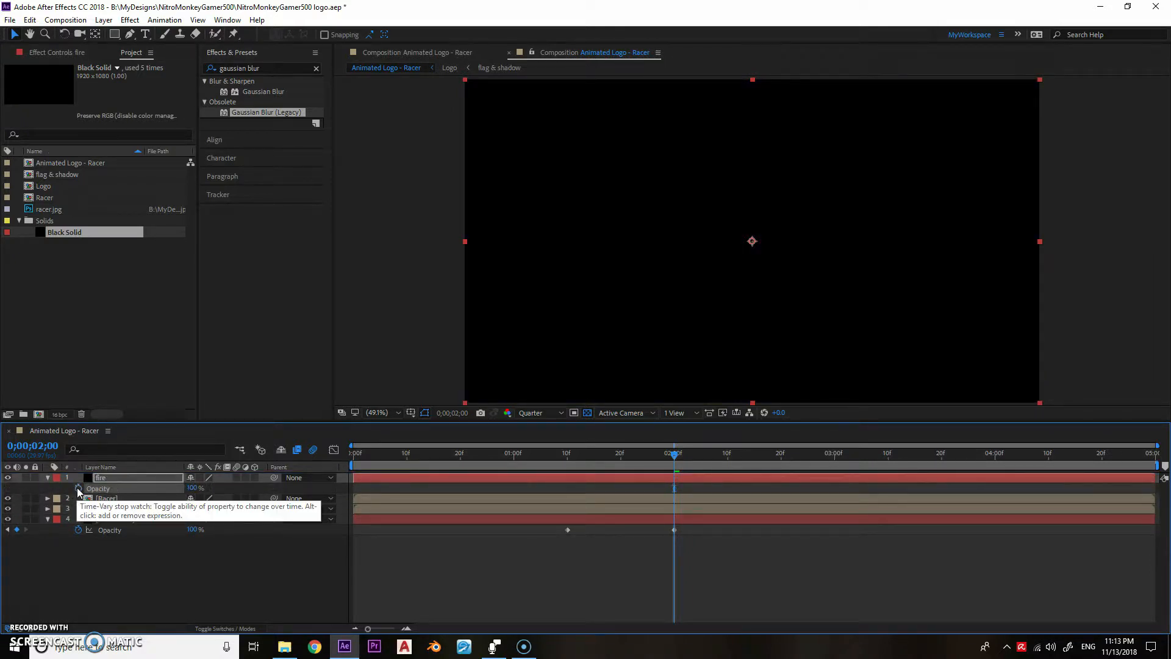
# - Find the CC Particle Systems II effect with the search term particle and apply it to the fire layer
pyautogui.click(269, 69)
pyautogui.write('partic')
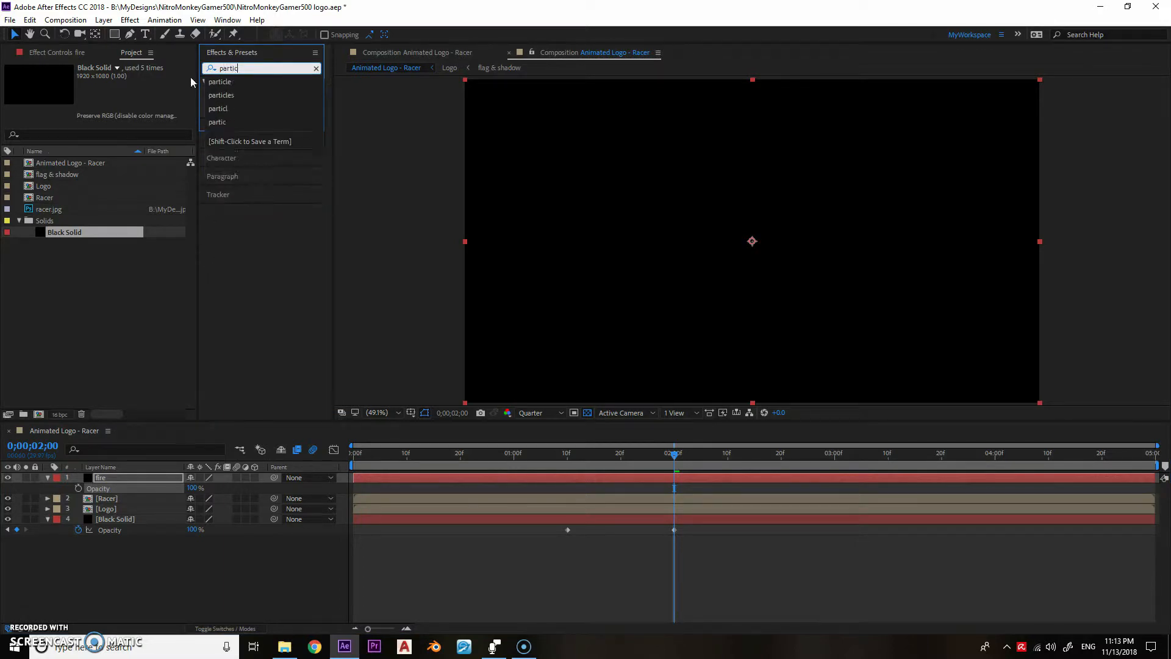
pyautogui.click(221, 84)
pyautogui.doubleClick(244, 92)
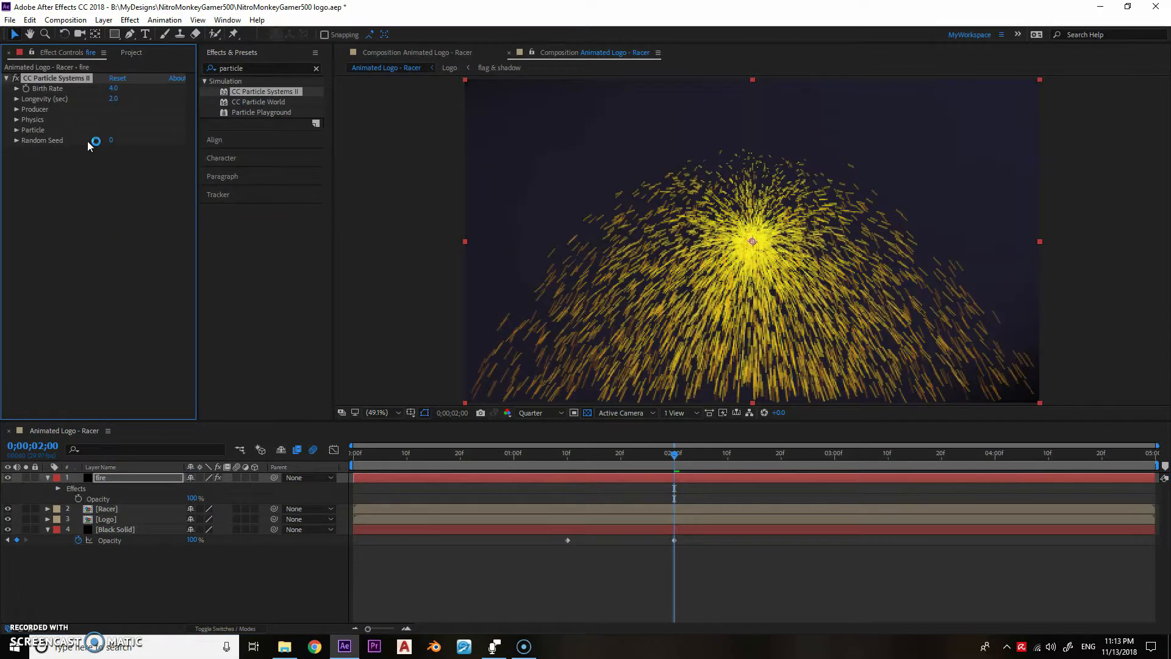
# - Set the Gravity of the fire layer's particle physics to 0, keeping the Explosive animation
pyautogui.click(17, 120)
pyautogui.click(146, 129)
pyautogui.click(122, 140)
pyautogui.click(114, 161)
pyautogui.write('0')
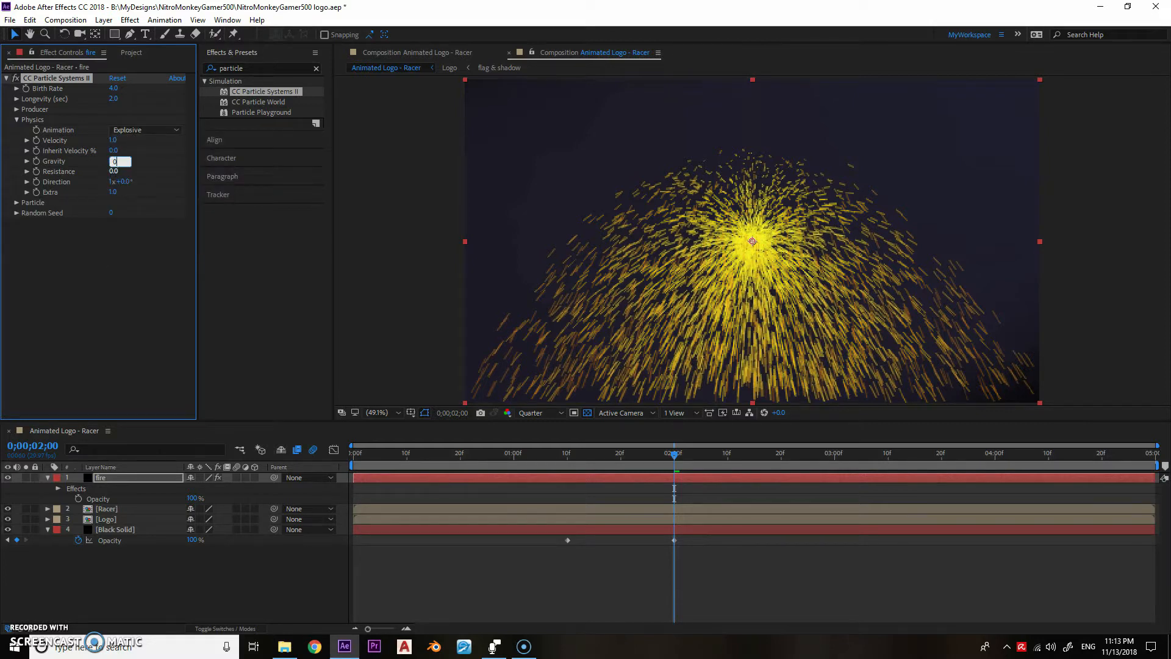
pyautogui.press('Return')
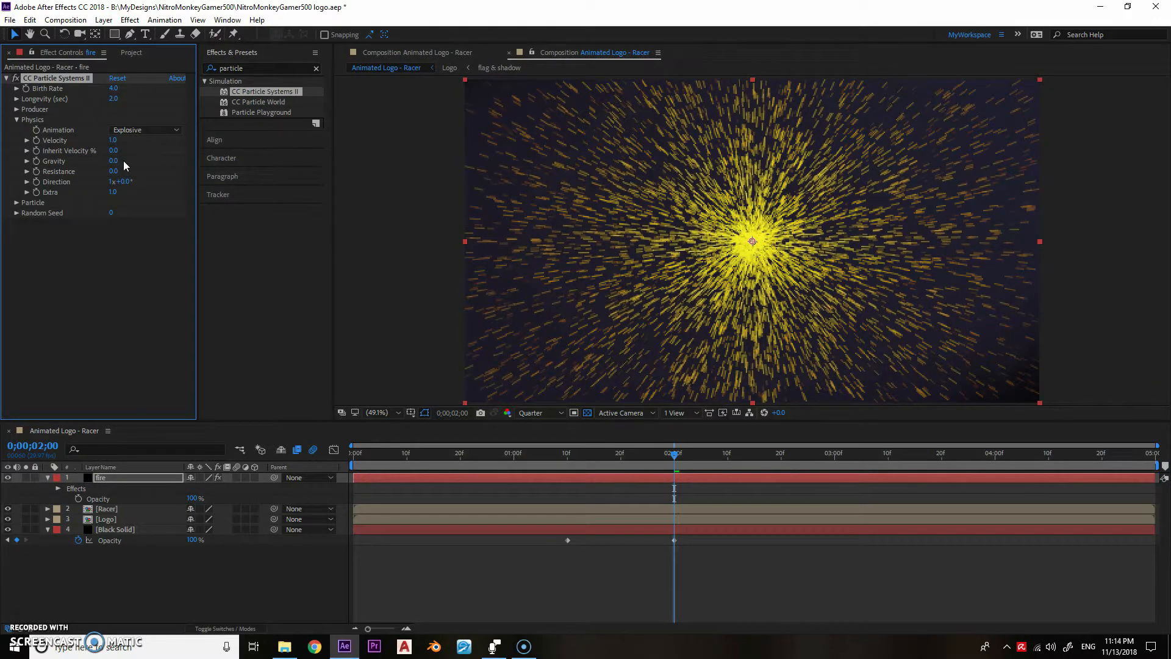
# - Change the fire layer's Particle Type to Faded Sphere and its Transfer Mode to Add
pyautogui.click(38, 207)
pyautogui.click(17, 202)
pyautogui.click(146, 213)
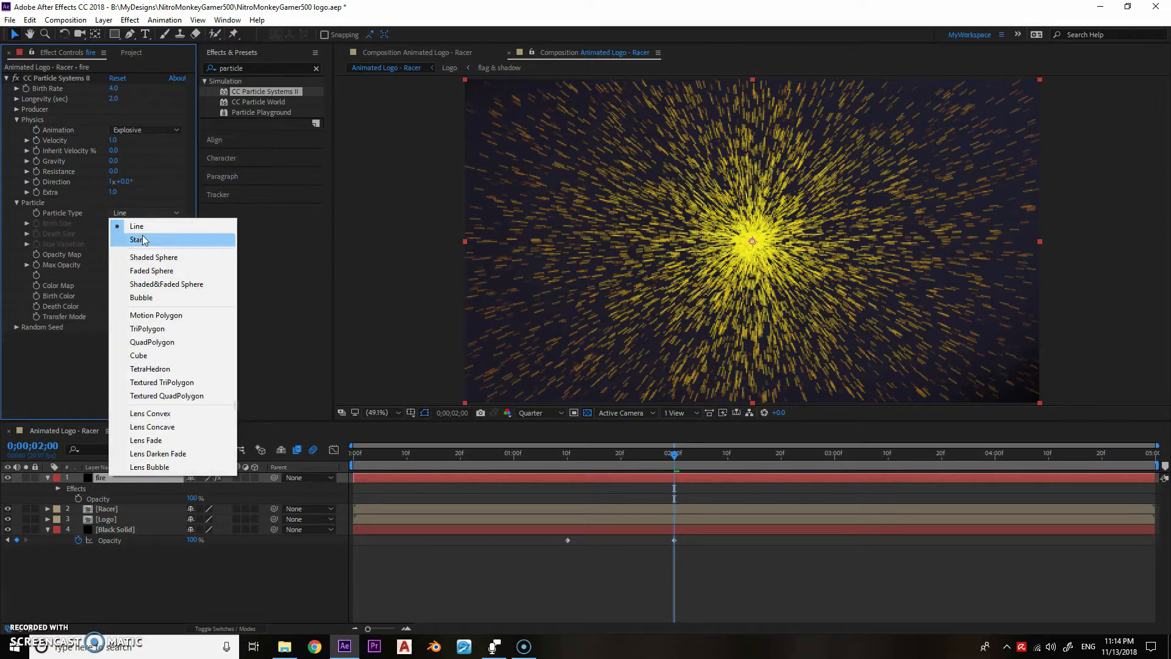
pyautogui.click(151, 272)
pyautogui.click(141, 316)
pyautogui.click(141, 353)
# - Set the particle system's Birth Rate to 4 and Longevity to 1 second
pyautogui.moveTo(114, 91); pyautogui.dragTo(111, 91)
pyautogui.click(112, 90)
pyautogui.write('4')
pyautogui.press('Tab')
pyautogui.write('1')
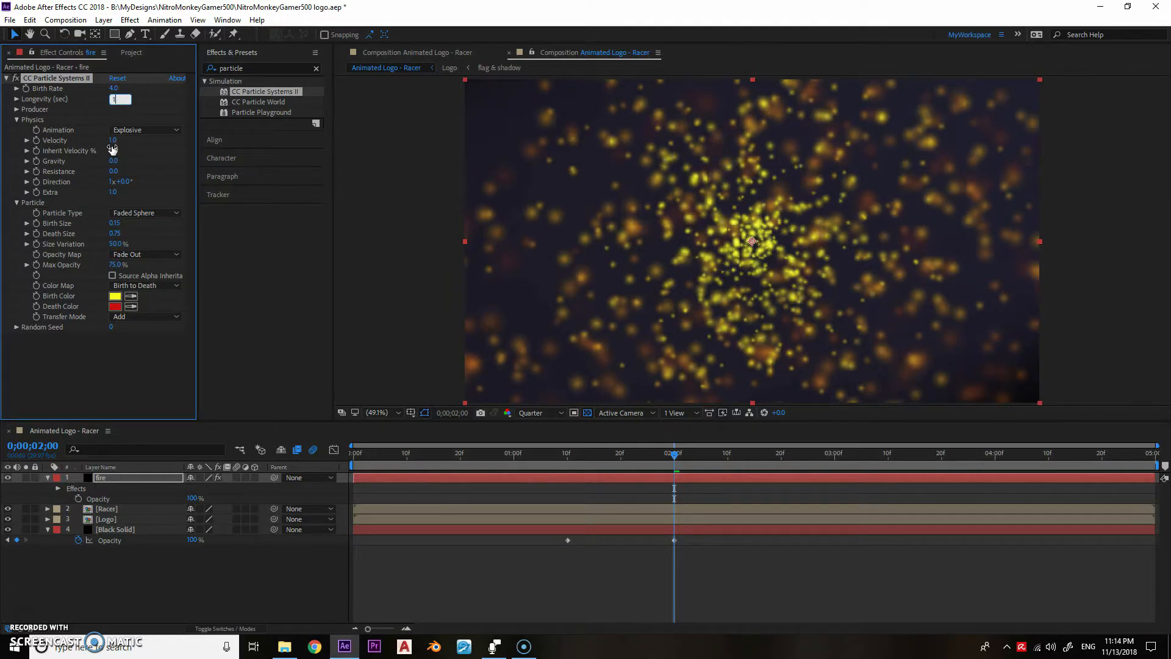
pyautogui.press('Return')
# - Apply Turbulent Displace to the fire layer with Complexity 8 and Size 50
pyautogui.click(214, 70)
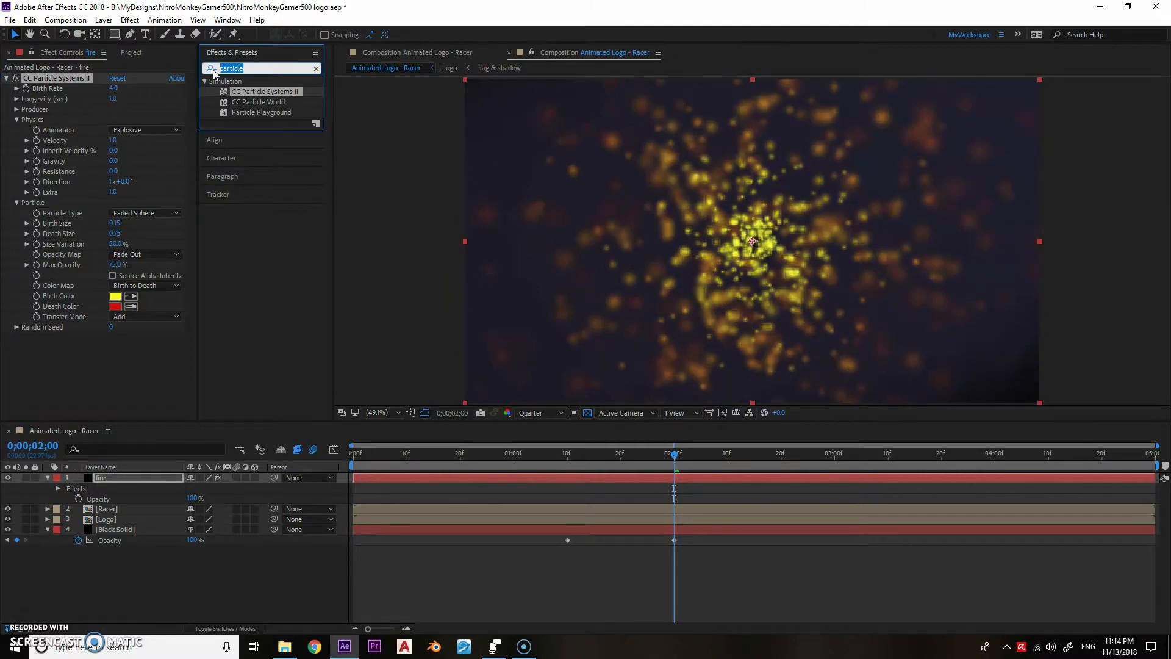
pyautogui.write('turbul')
pyautogui.doubleClick(244, 91)
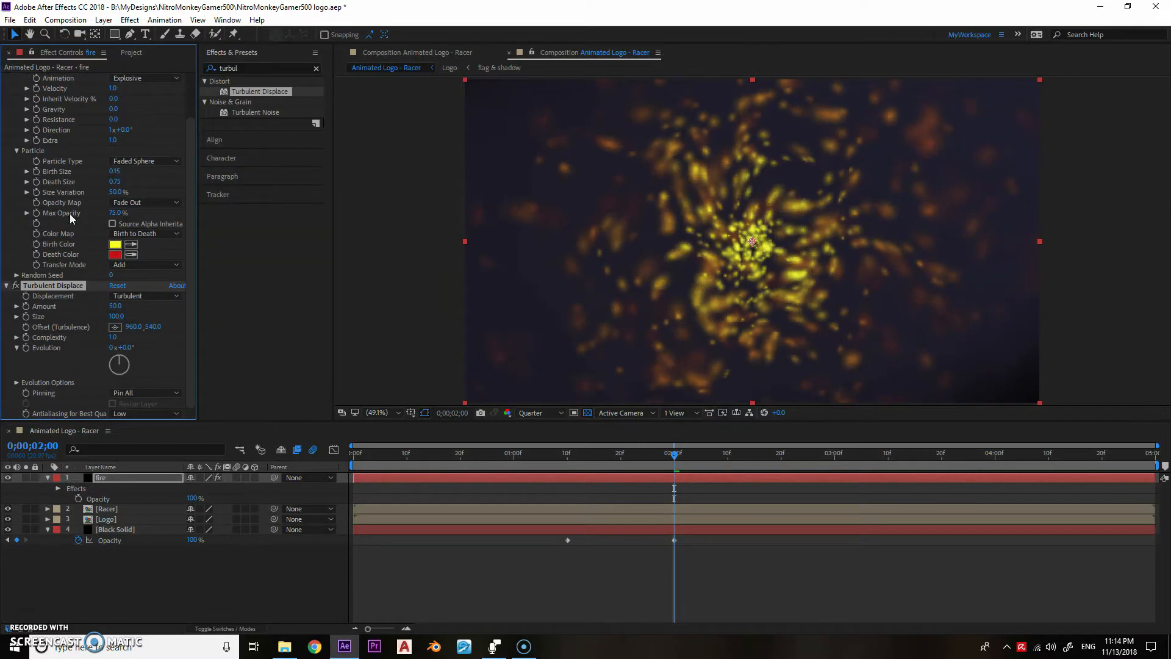
pyautogui.write('8')
pyautogui.press('Return')
pyautogui.click(116, 316)
pyautogui.write('50')
pyautogui.press('Return')
# - Drive the Turbulent Displace Evolution with the expression time*300 and scrub through the opening two seconds to preview it
pyautogui.keyDown('alt'); pyautogui.click(27, 349); pyautogui.keyUp('alt')
pyautogui.write('time*300')
pyautogui.press('KP_Enter')
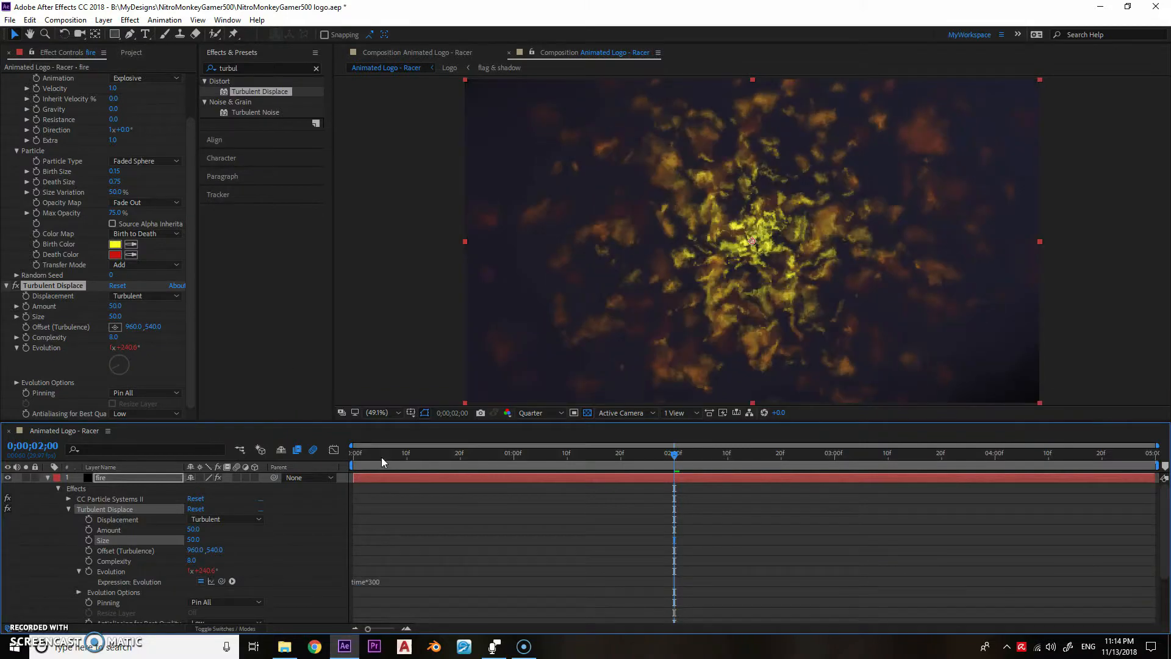
pyautogui.moveTo(382, 457); pyautogui.dragTo(668, 458)
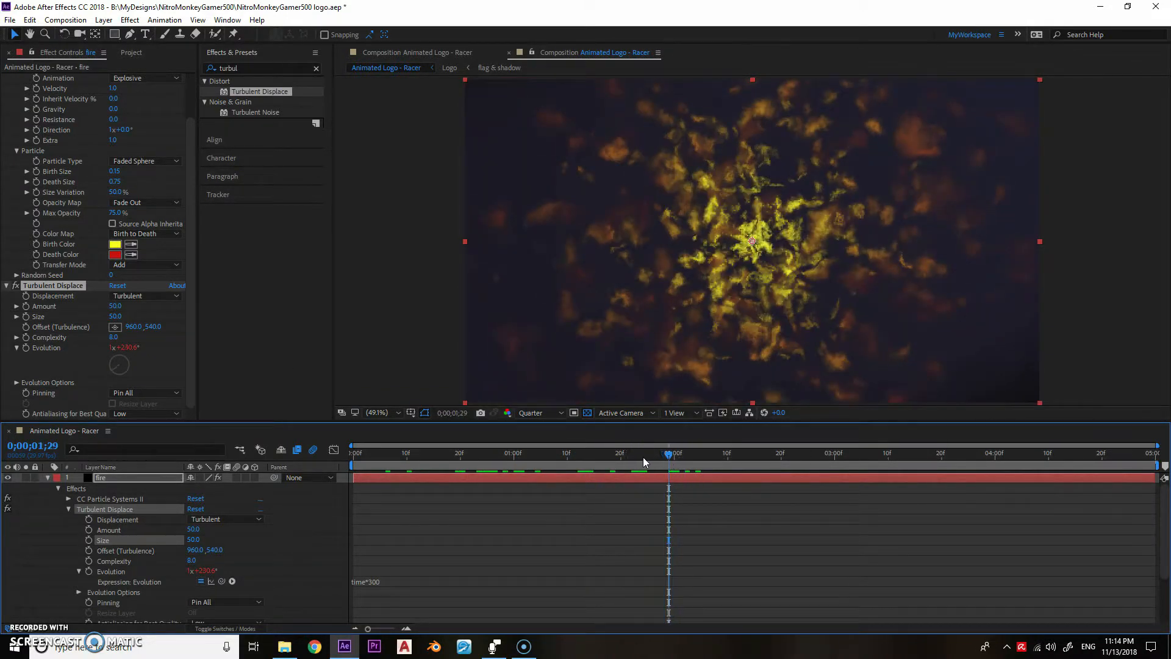
# - Rename the fire layer explosion
pyautogui.click(127, 479)
pyautogui.press('Return')
pyautogui.write('explosion')
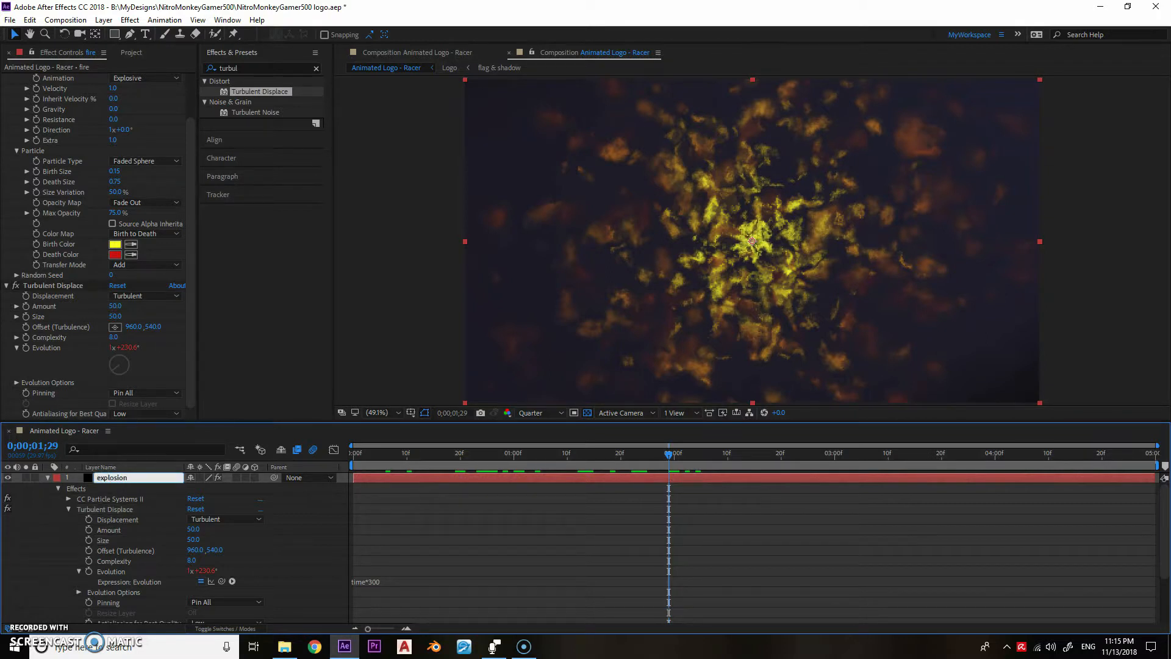
pyautogui.press('Return')
# - Set the explosion particles' Death Size to 5, Size Variation to 100% and Max Opacity to 50%, then collapse the Particle properties
pyautogui.click(114, 181)
pyautogui.write('5')
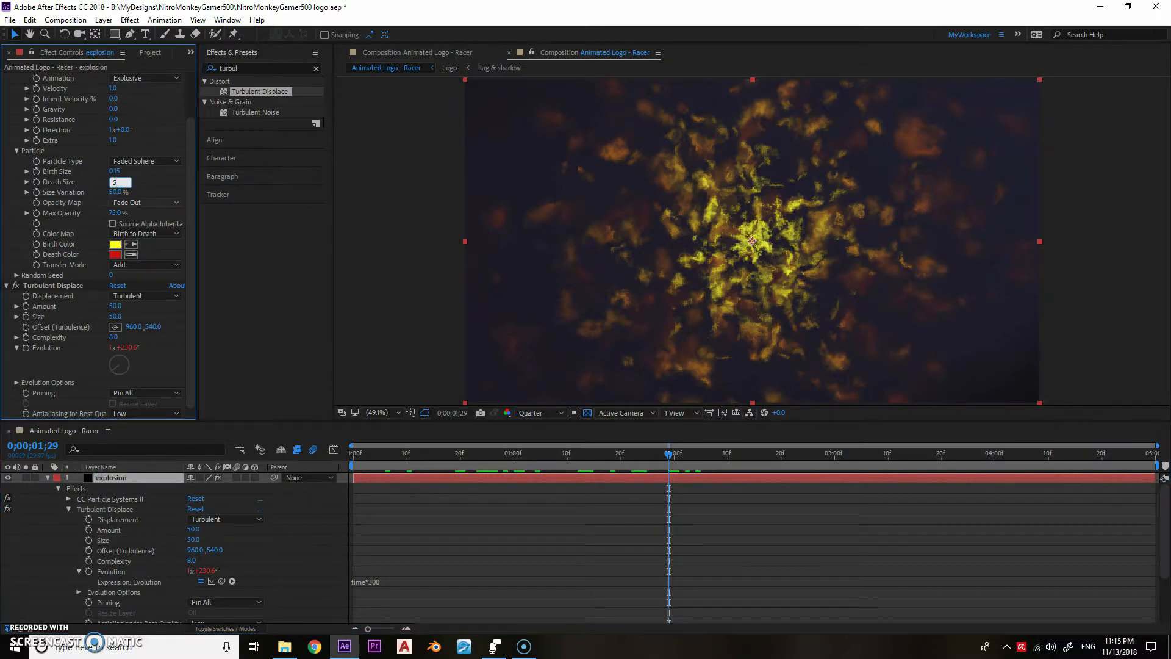
pyautogui.press('Tab')
pyautogui.write('100')
pyautogui.press('Return')
pyautogui.click(115, 212)
pyautogui.write('50')
pyautogui.press('Return')
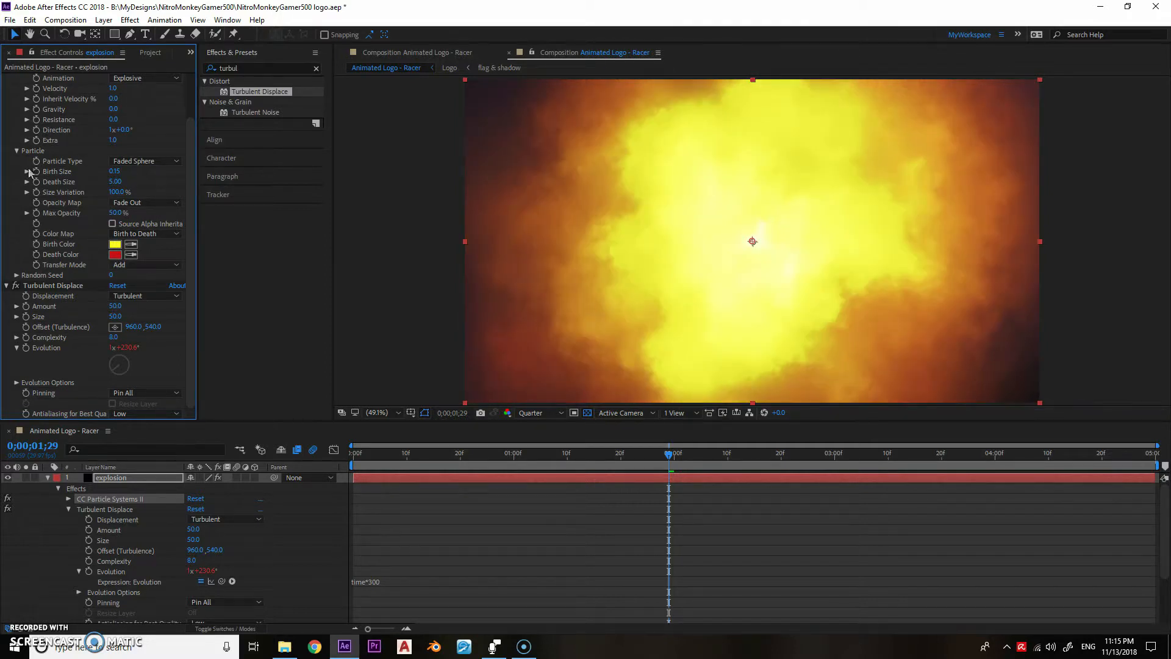
pyautogui.click(17, 151)
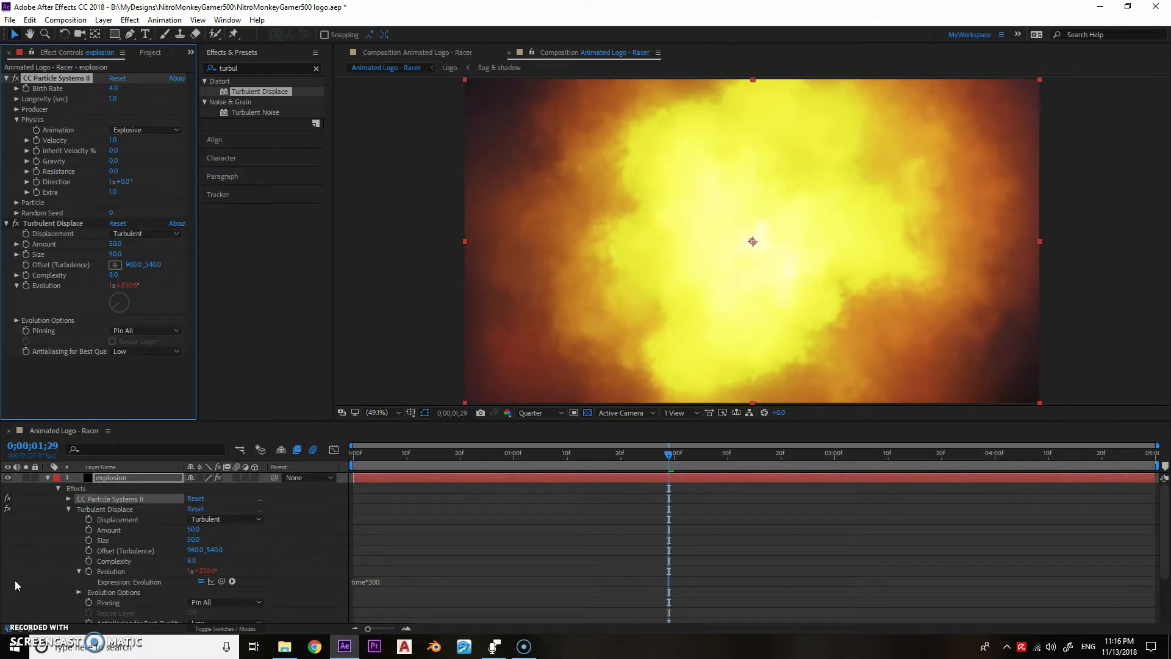
# - Set the explosion's Longevity to 2 seconds and add a Birth Rate keyframe of 10 at 0;00;01;10
pyautogui.click(113, 99)
pyautogui.write('2')
pyautogui.press('Return')
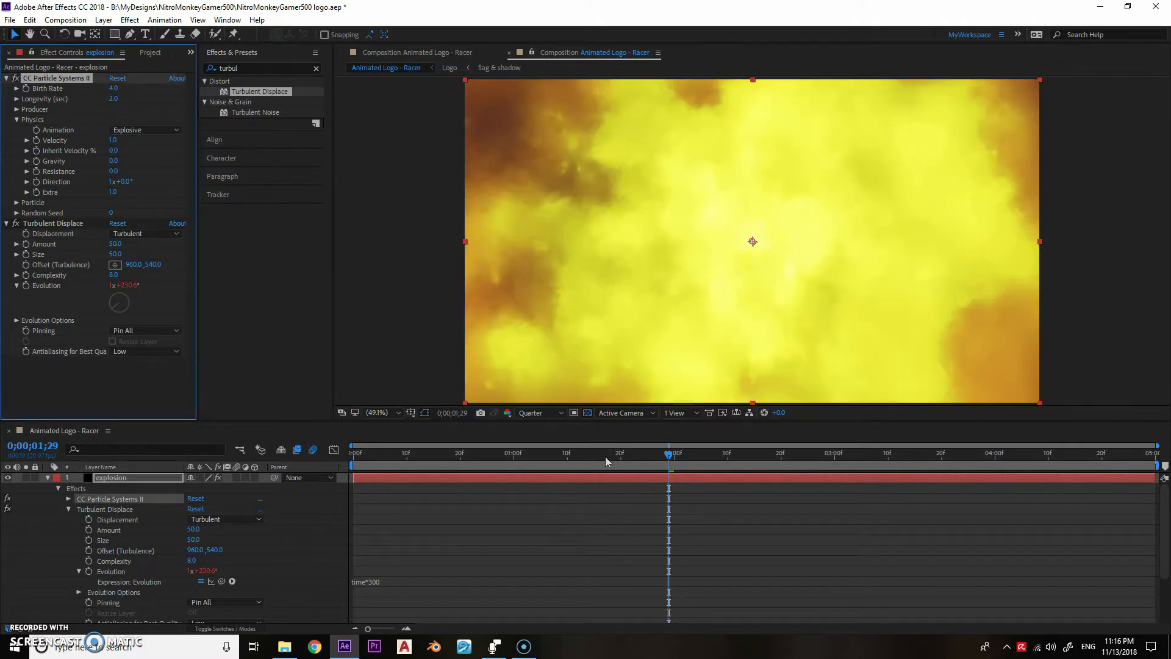
pyautogui.click(567, 455)
pyautogui.click(113, 88)
pyautogui.write('10')
pyautogui.press('Return')
pyautogui.click(26, 88)
# - Keyframe the explosion's Birth Rate to 0 two frames after and two frames before the 0;00;01;10 keyframe
pyautogui.press('pagedown')
pyautogui.press('pagedown')
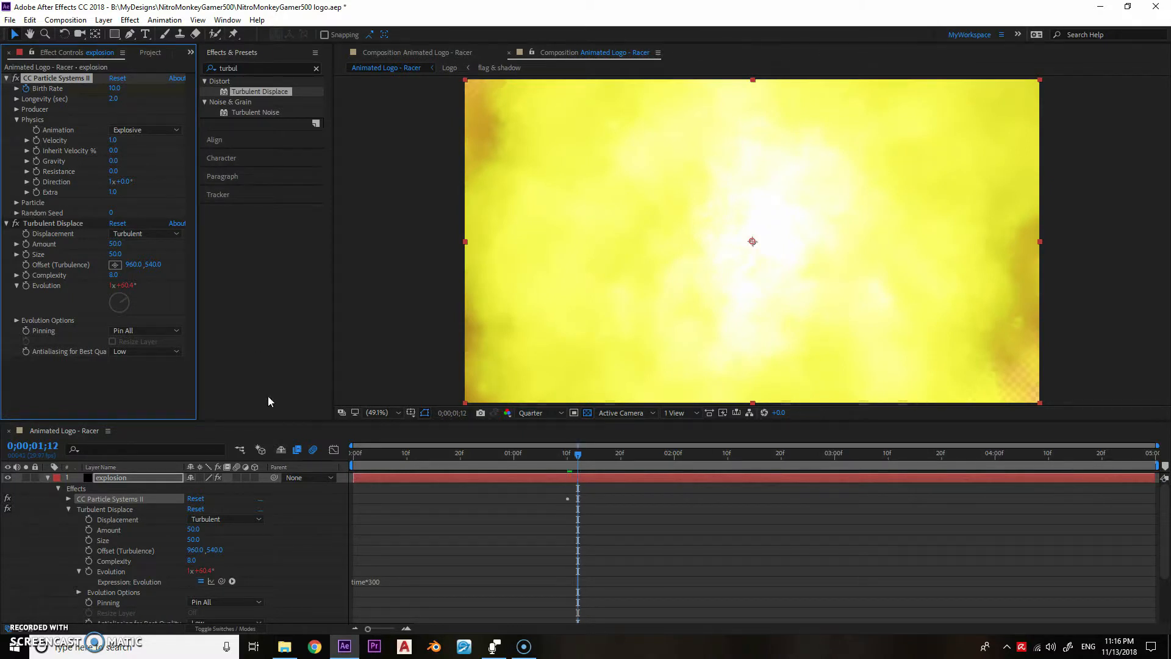
pyautogui.press('pageup')
pyautogui.press('pageup')
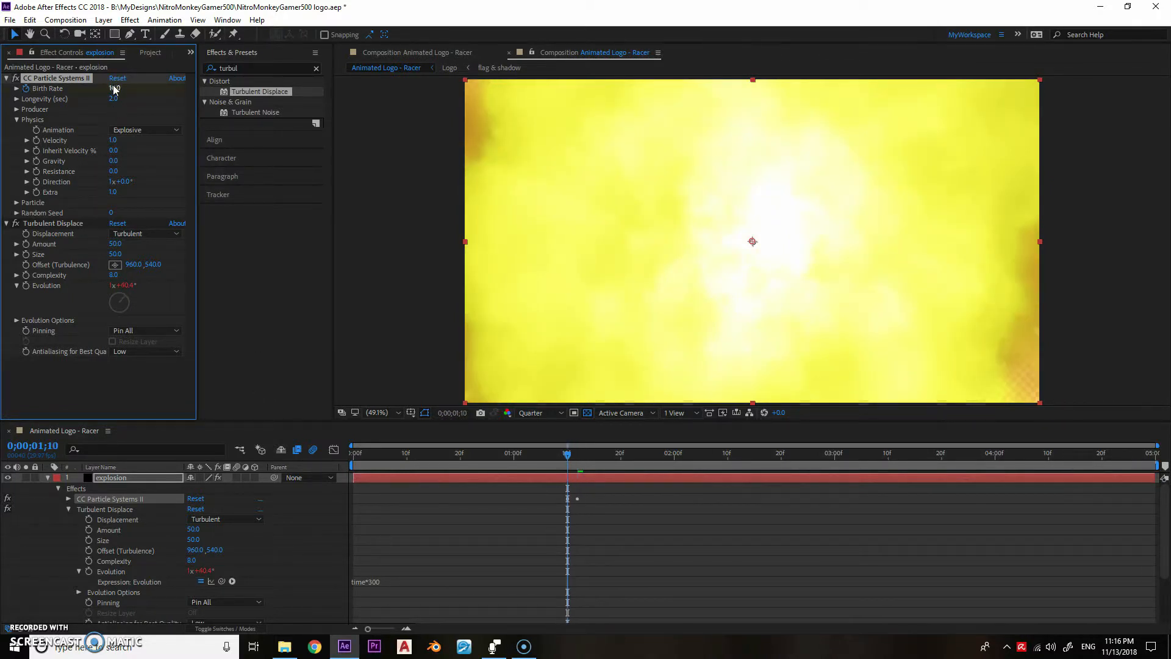
pyautogui.press('pageup')
pyautogui.press('pageup')
pyautogui.click(113, 87)
pyautogui.write('0')
pyautogui.press('Return')
# - Return to 0;00;01;10, duplicate the explosion layer as flames and collapse the original layer's properties
pyautogui.moveTo(556, 454)
pyautogui.mouseDown()
pyautogui.moveTo(766, 448)
pyautogui.moveTo(562, 457)
pyautogui.moveTo(763, 447)
pyautogui.moveTo(616, 441)
pyautogui.moveTo(591, 461)
pyautogui.moveTo(567, 456)
pyautogui.mouseUp()
pyautogui.hotkey('ctrl', 'd')
pyautogui.press('Return')
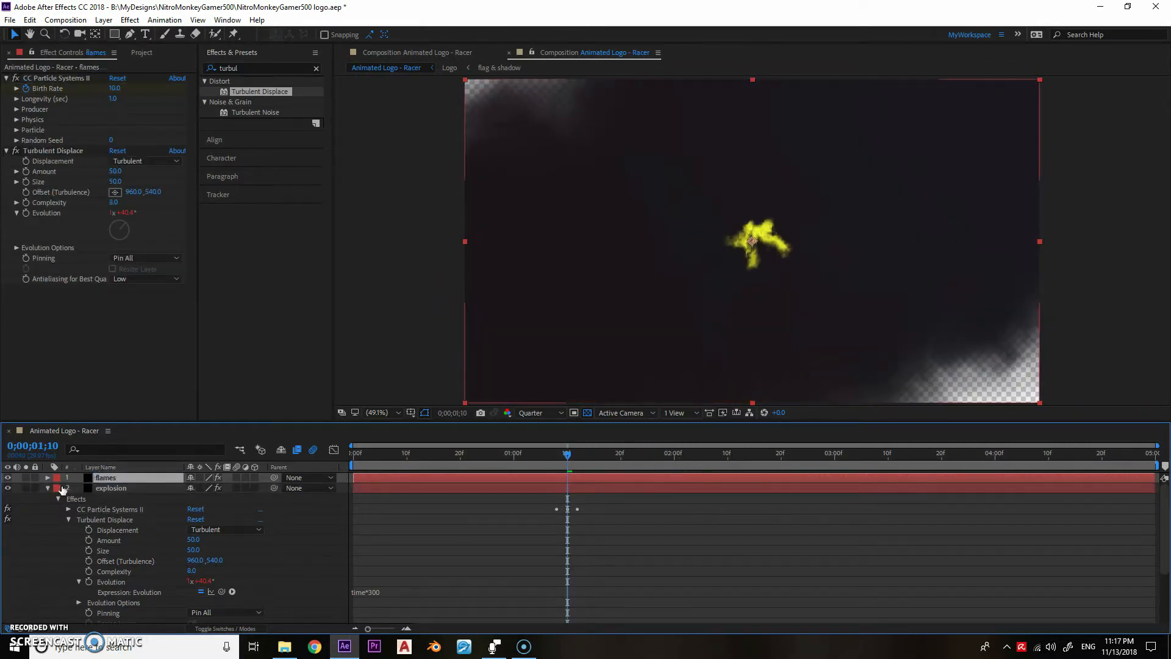
pyautogui.click(48, 488)
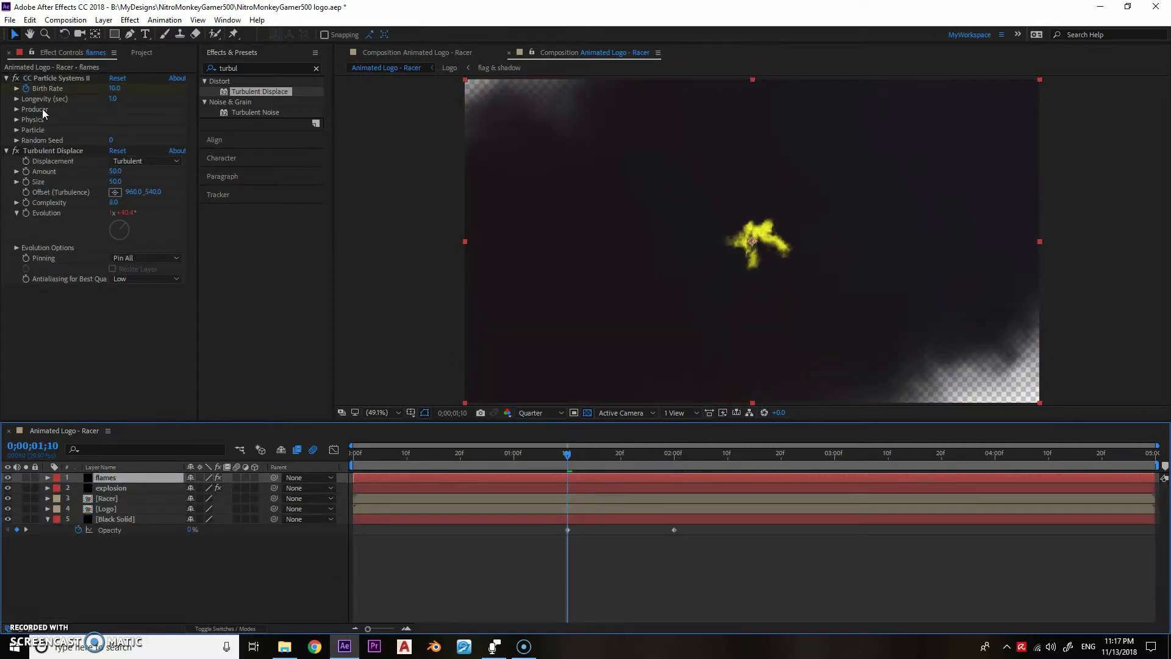
# - Set the flames particles to Line type with Max Opacity 40%, Transfer Mode Screen and Longevity 2 seconds, and expand the Physics properties
pyautogui.click(17, 130)
pyautogui.click(114, 141)
pyautogui.click(122, 153)
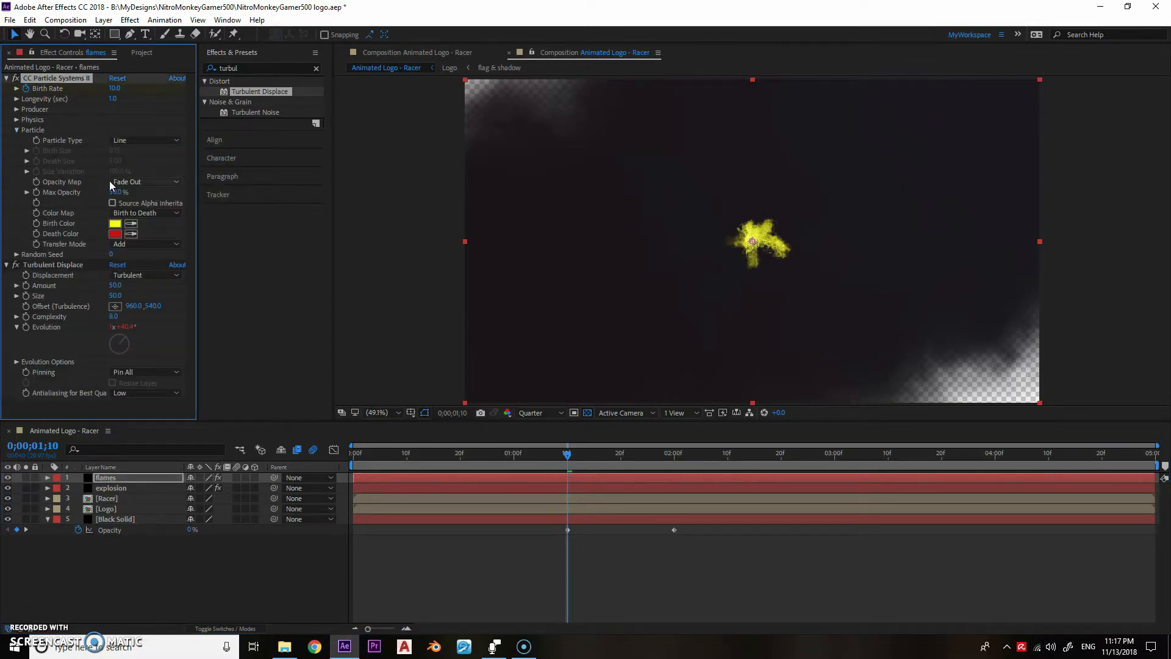
pyautogui.click(122, 244)
pyautogui.click(128, 265)
pyautogui.click(17, 119)
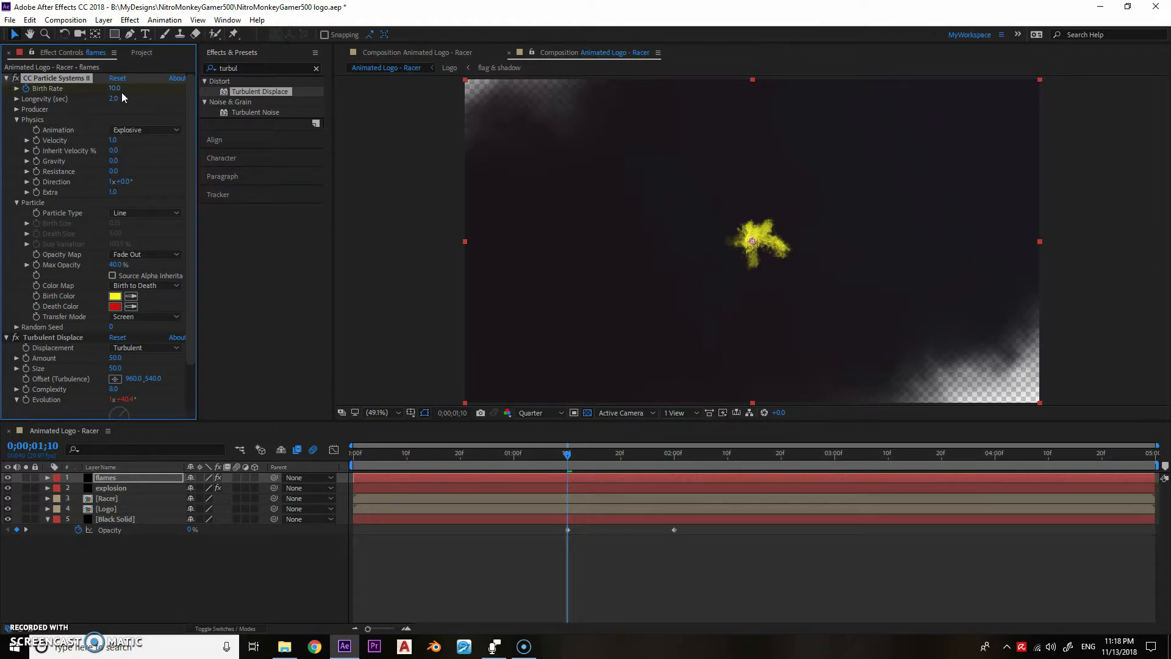
# - Stretch the flames layer's Birth Rate keyframes so the last one falls at about 0;00;01;19, and play the result
pyautogui.press('u')
pyautogui.moveTo(546, 493); pyautogui.dragTo(616, 500)
pyautogui.press('space')
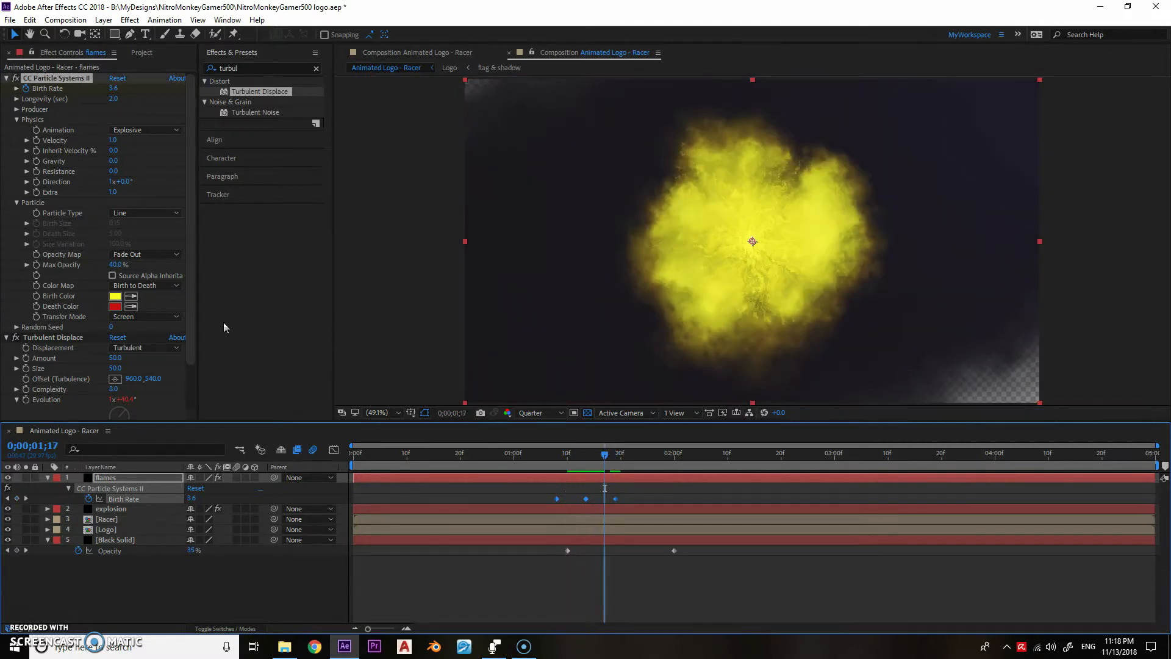
# - Change the flames' Birth Color to pale yellow and, at 0;00;01;24, set the Turbulent Displace Size to 60
pyautogui.click(116, 297)
pyautogui.click(279, 269)
pyautogui.click(486, 280)
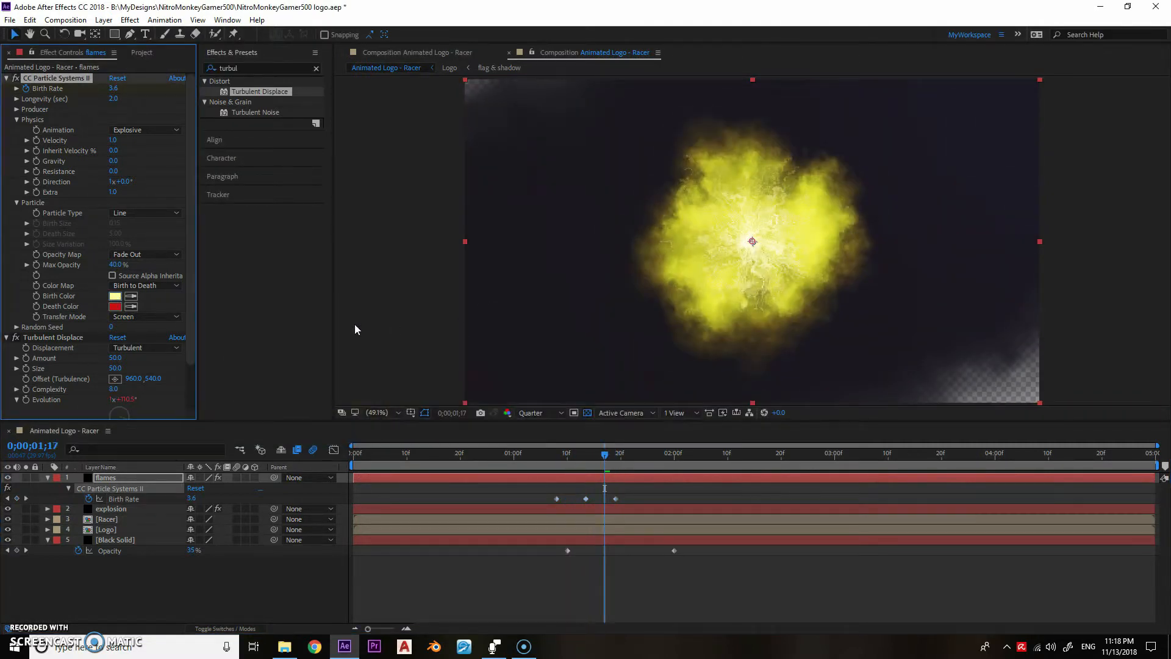
pyautogui.moveTo(605, 454); pyautogui.dragTo(641, 454)
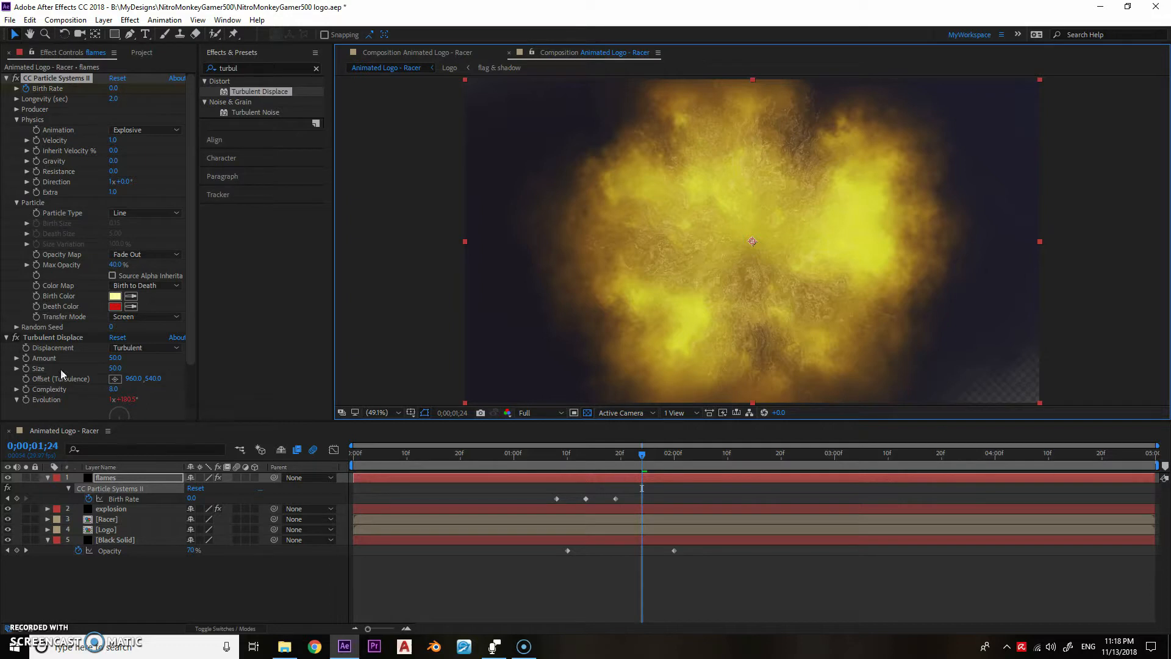
pyautogui.click(114, 368)
pyautogui.write('60')
pyautogui.press('Return')
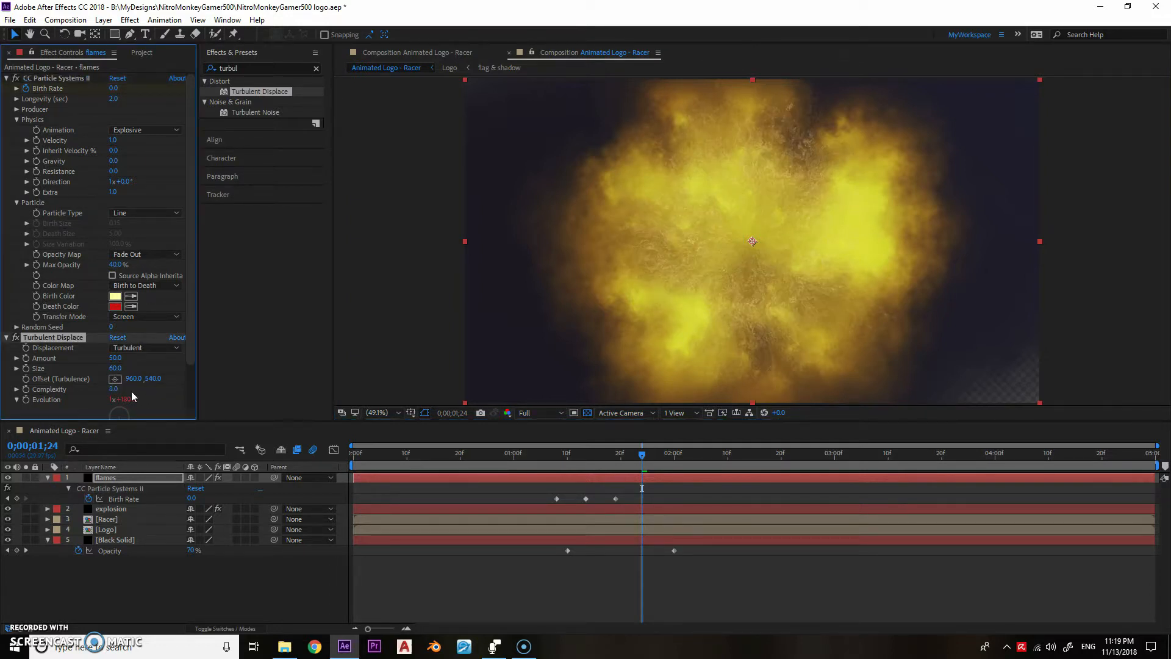
# - Duplicate the flames layer as sparks and delete the Turbulent Displace effect from the copy
pyautogui.hotkey('ctrl', 'd')
pyautogui.press('Return')
pyautogui.write('sparks')
pyautogui.press('Return')
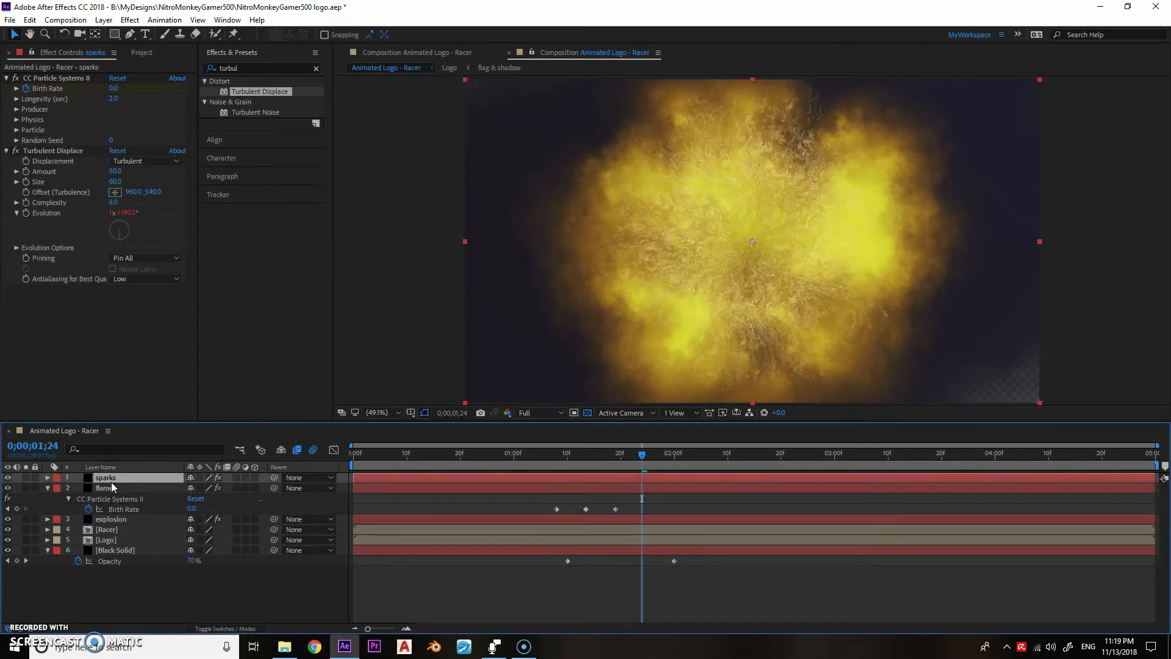
pyautogui.click(41, 152)
pyautogui.press('Delete')
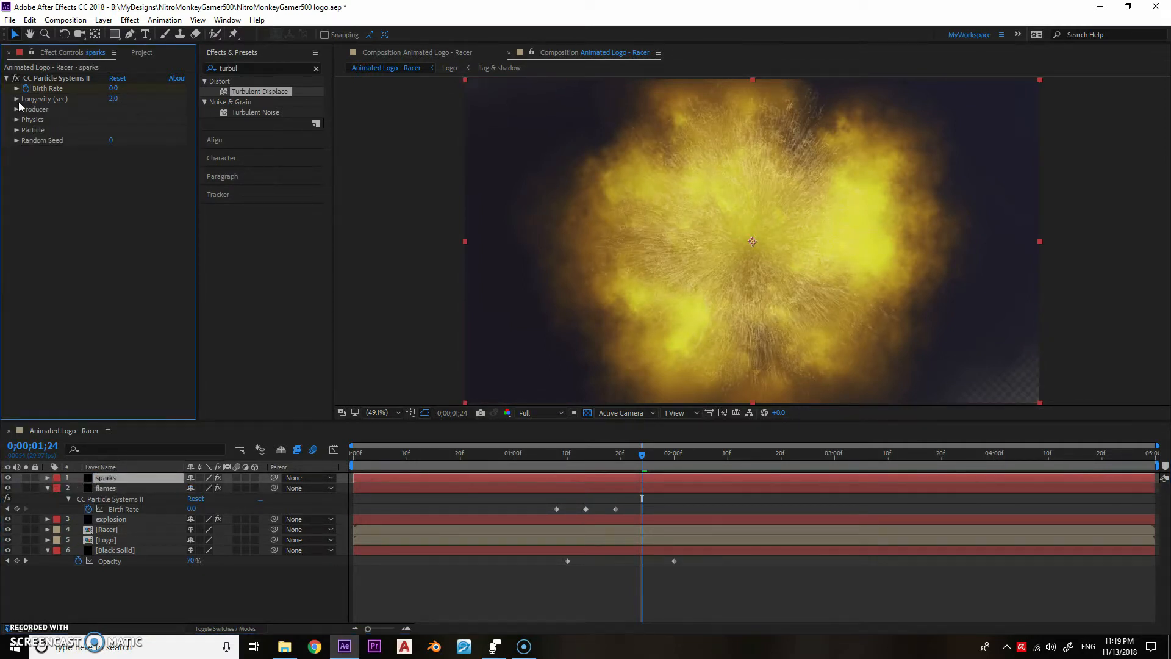
# - Expand the sparks layer's Producer, Physics and Particle properties and set the Particle Type to Motion Polygon
pyautogui.click(16, 110)
pyautogui.click(17, 151)
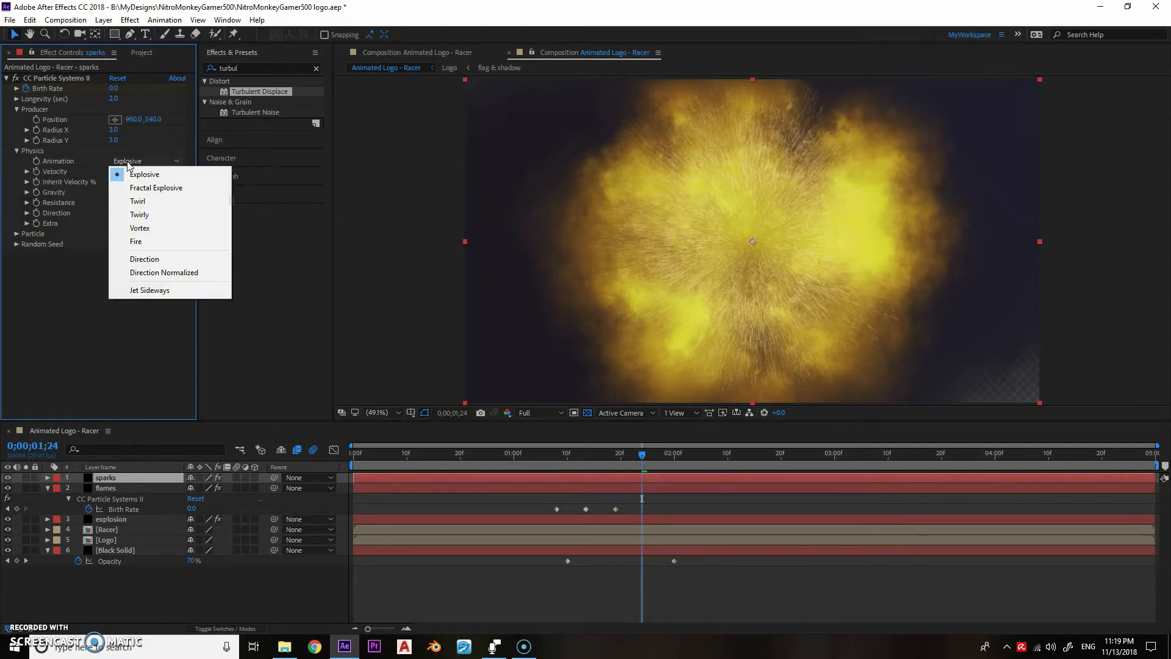
pyautogui.click(20, 235)
pyautogui.click(146, 244)
pyautogui.click(145, 339)
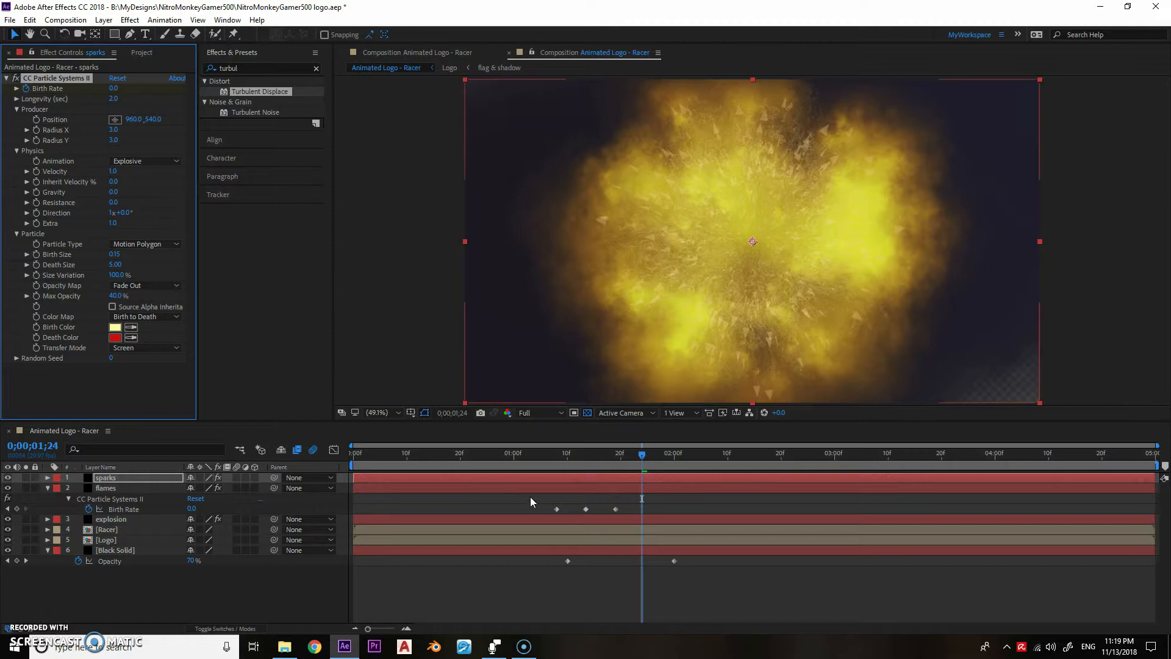
# - Stretch the sparks layer's Birth Rate keyframes so the last one falls at about 0;00;02;01, and scrub to 0;00;01;19
pyautogui.press('u')
pyautogui.moveTo(529, 497); pyautogui.dragTo(678, 500)
pyautogui.moveTo(572, 458); pyautogui.dragTo(615, 461)
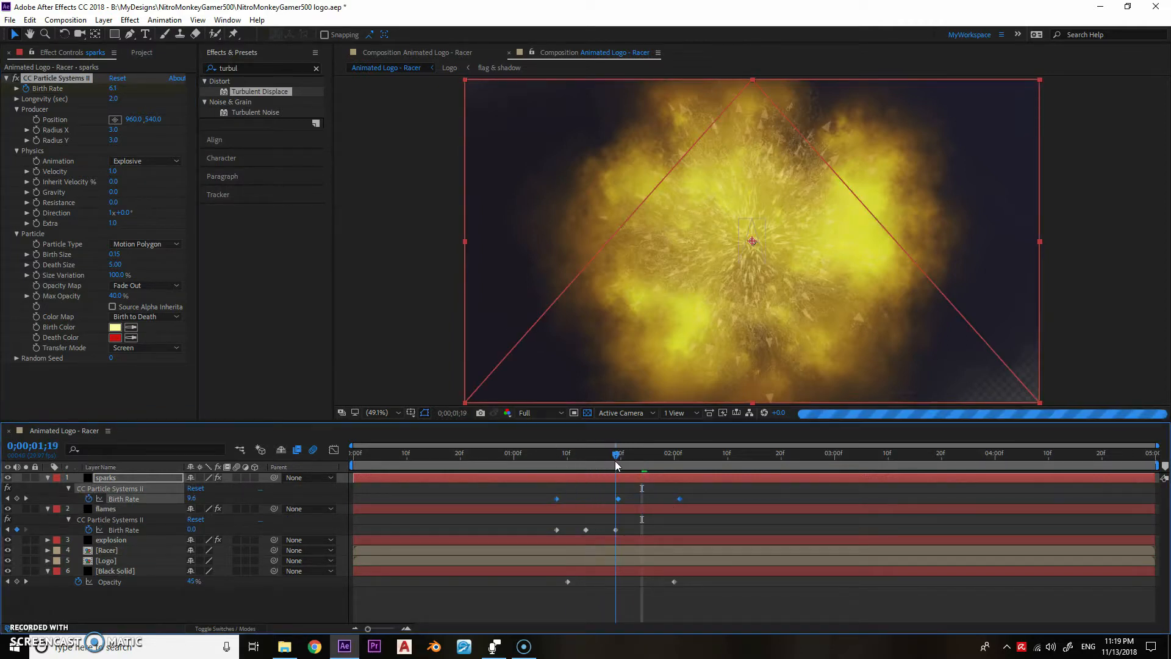
# - Set the sparks' Longevity to 3 seconds and Death Size to 0, and scrub to 0;00;01;20 to check them
pyautogui.click(115, 99)
pyautogui.write('3')
pyautogui.press('Return')
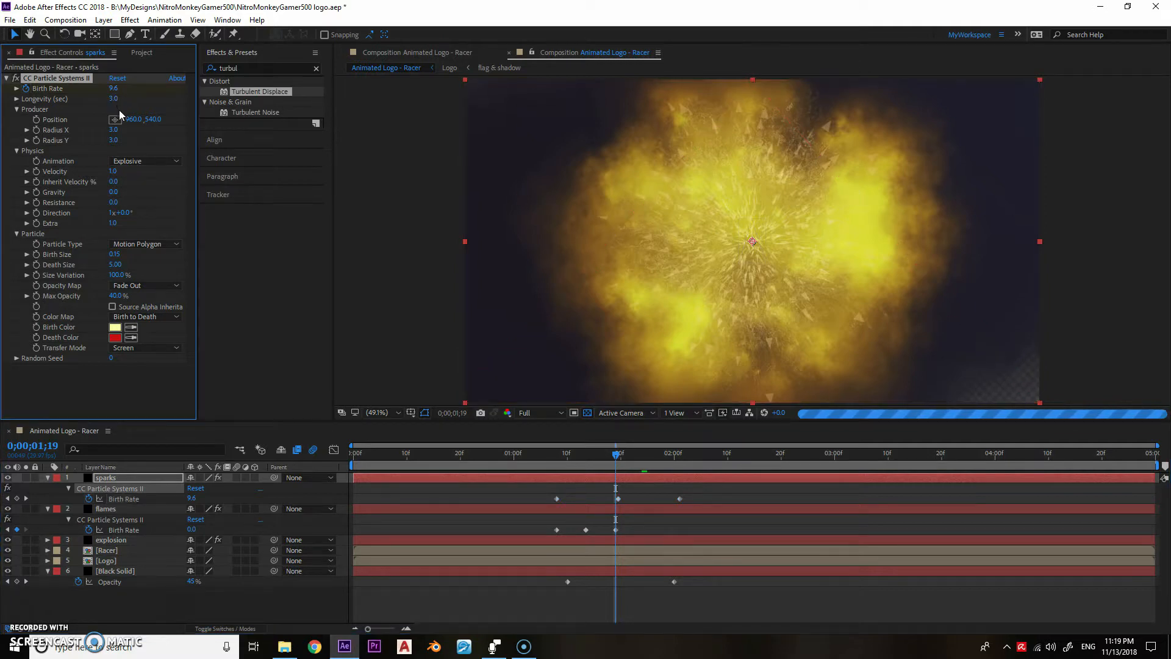
pyautogui.click(115, 264)
pyautogui.write('0.')
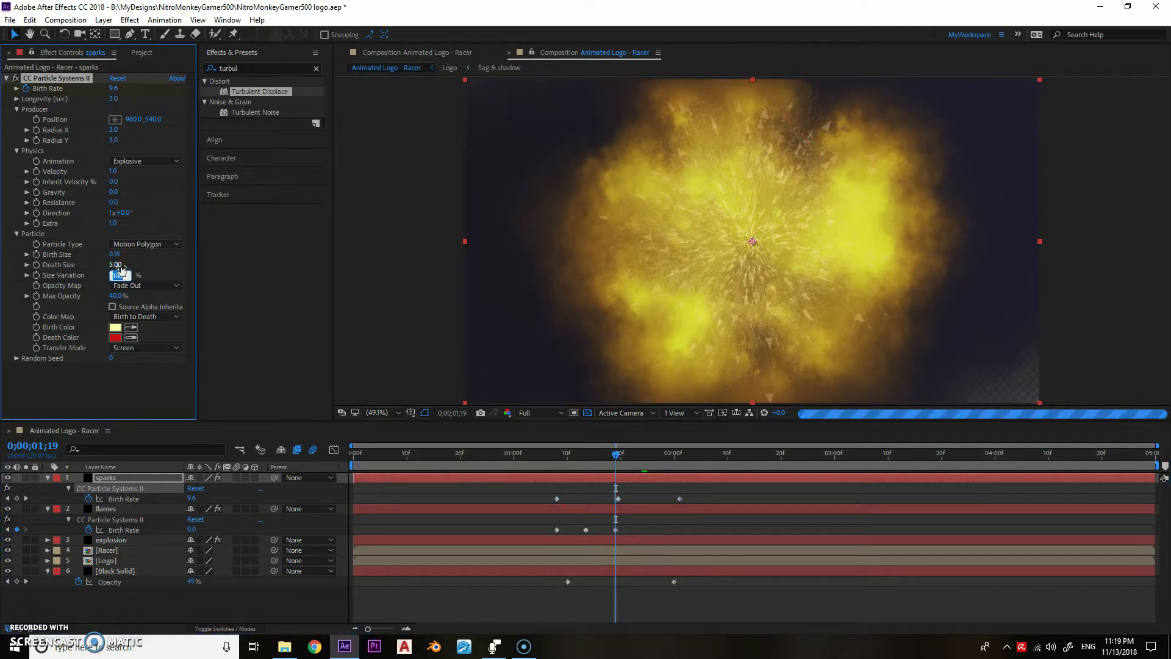
pyautogui.moveTo(568, 454); pyautogui.dragTo(620, 458)
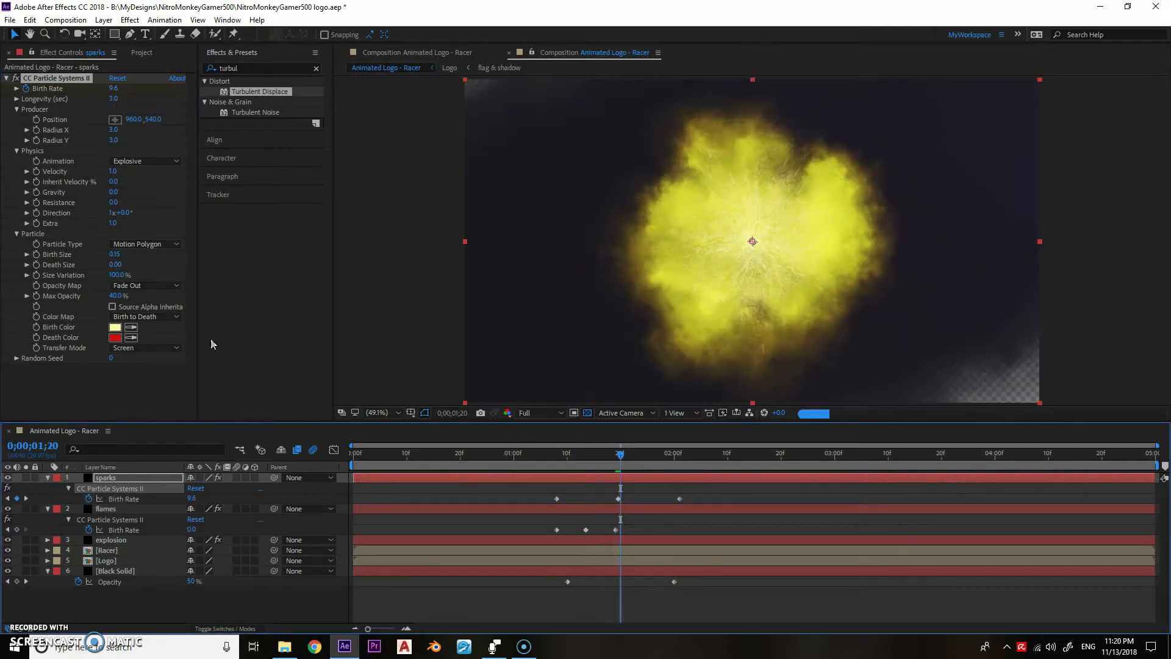
# - Change the sparks' Birth Color to white and their Transfer Mode to Composite
pyautogui.click(116, 328)
pyautogui.click(224, 279)
pyautogui.click(490, 281)
pyautogui.click(145, 348)
pyautogui.click(145, 354)
# - Lower the composition's preview resolution to Third
pyautogui.click(540, 413)
pyautogui.click(541, 460)
pyautogui.click(540, 415)
pyautogui.click(534, 473)
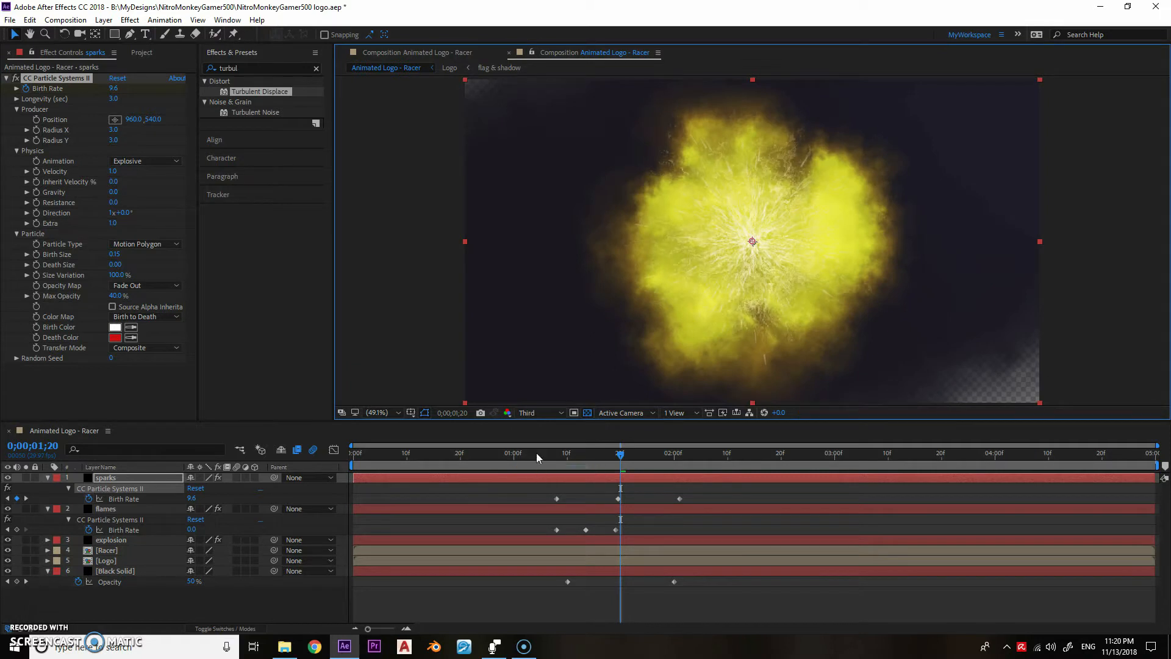
# - Change the sparks layer's Physics Animation to Twirly
pyautogui.click(134, 161)
pyautogui.click(139, 214)
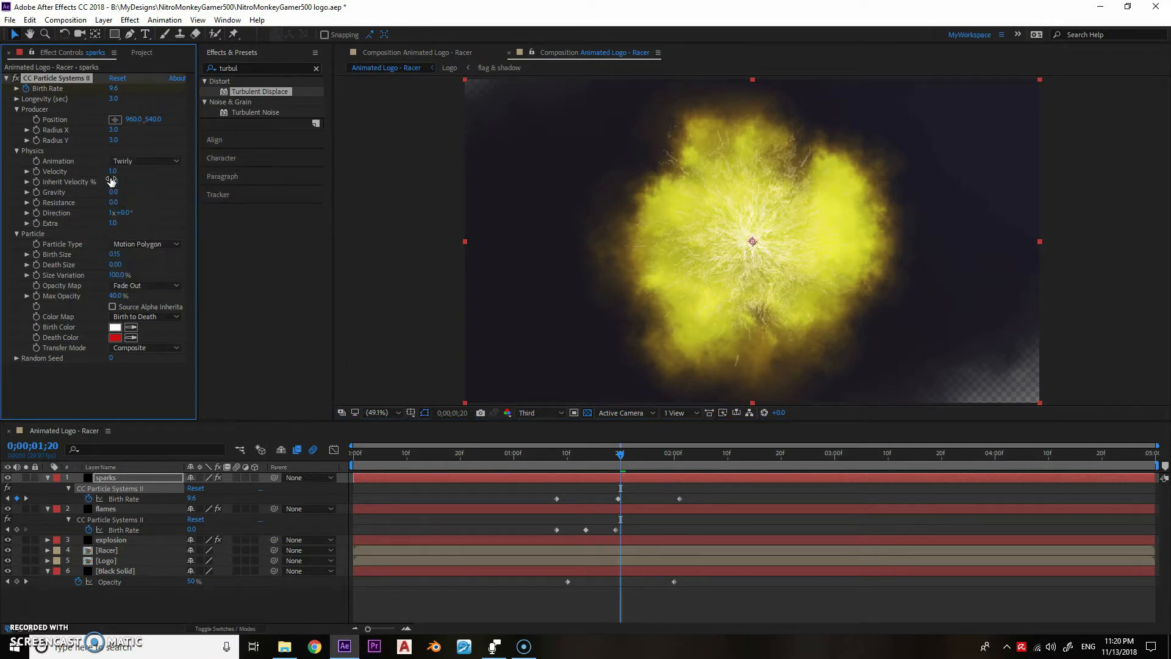
# - Set the sparks' Velocity to 4 and their Longevity to 2.5 seconds
pyautogui.press('Return')
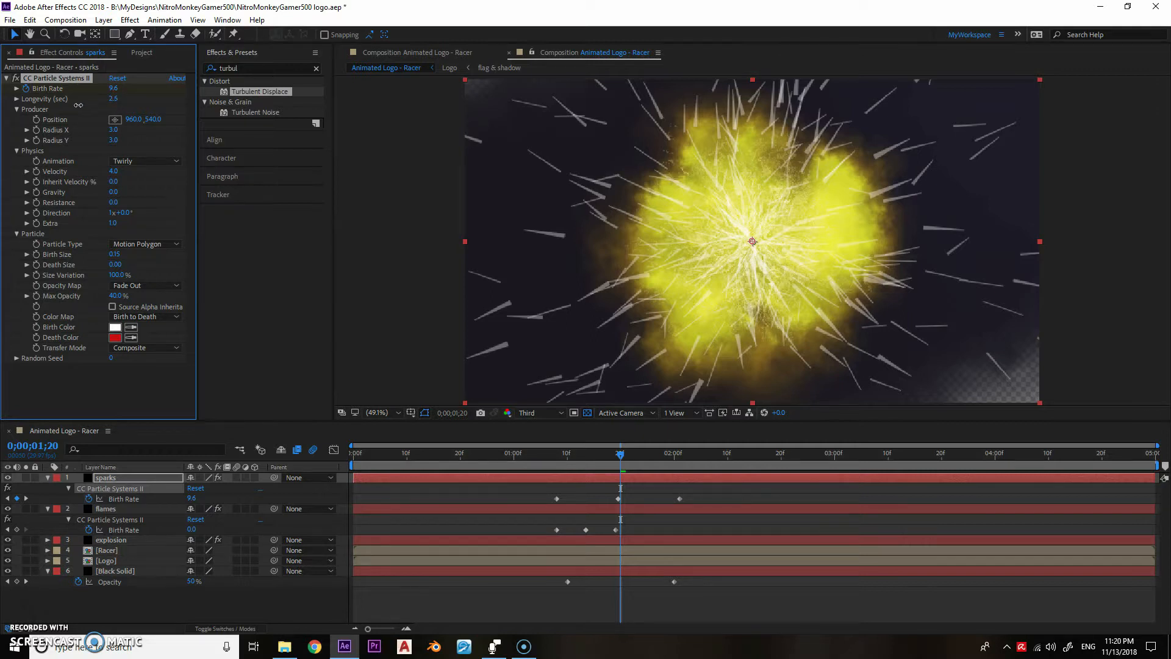
pyautogui.moveTo(111, 100); pyautogui.dragTo(47, 101)
# - Move the sparks' first two Birth Rate keyframes to about 0;00;01;12 and 0;00;01;16
pyautogui.moveTo(619, 458); pyautogui.dragTo(570, 456)
pyautogui.moveTo(556, 498); pyautogui.dragTo(576, 504)
pyautogui.moveTo(578, 455); pyautogui.dragTo(590, 459)
pyautogui.moveTo(617, 498); pyautogui.dragTo(635, 467)
# - Set the sparks' Longevity to 2 seconds and Resistance to 36, and scrub the timeline to check the burst
pyautogui.click(112, 99)
pyautogui.write('2')
pyautogui.press('Return')
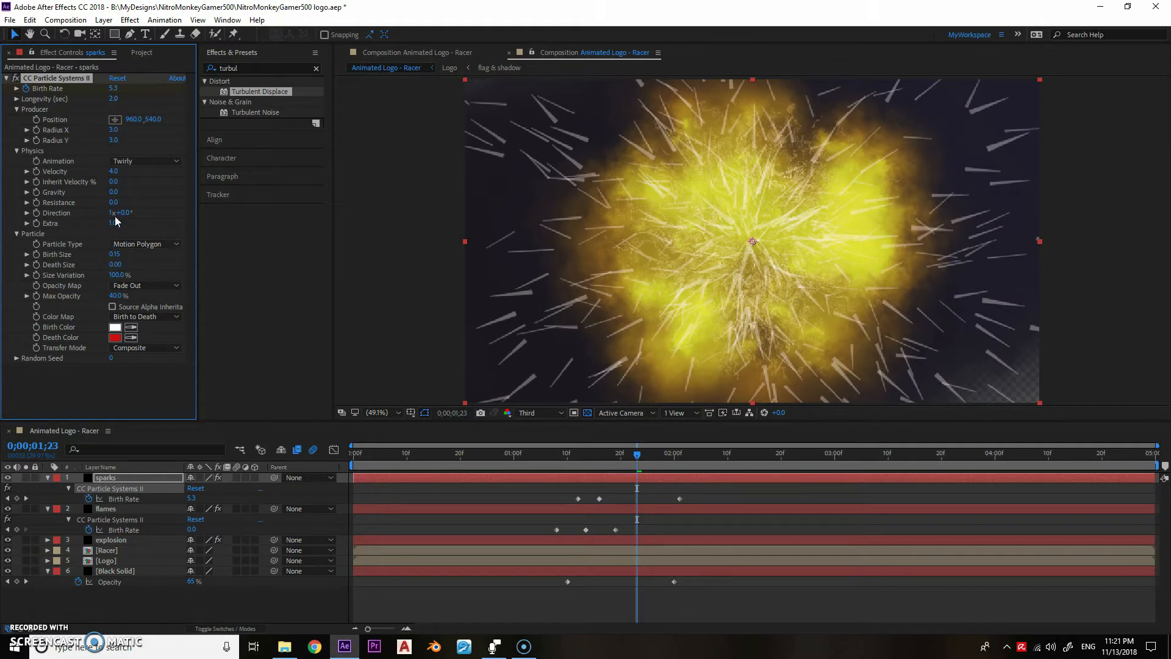
pyautogui.write('36')
pyautogui.press('Return')
pyautogui.moveTo(511, 452); pyautogui.dragTo(684, 456)
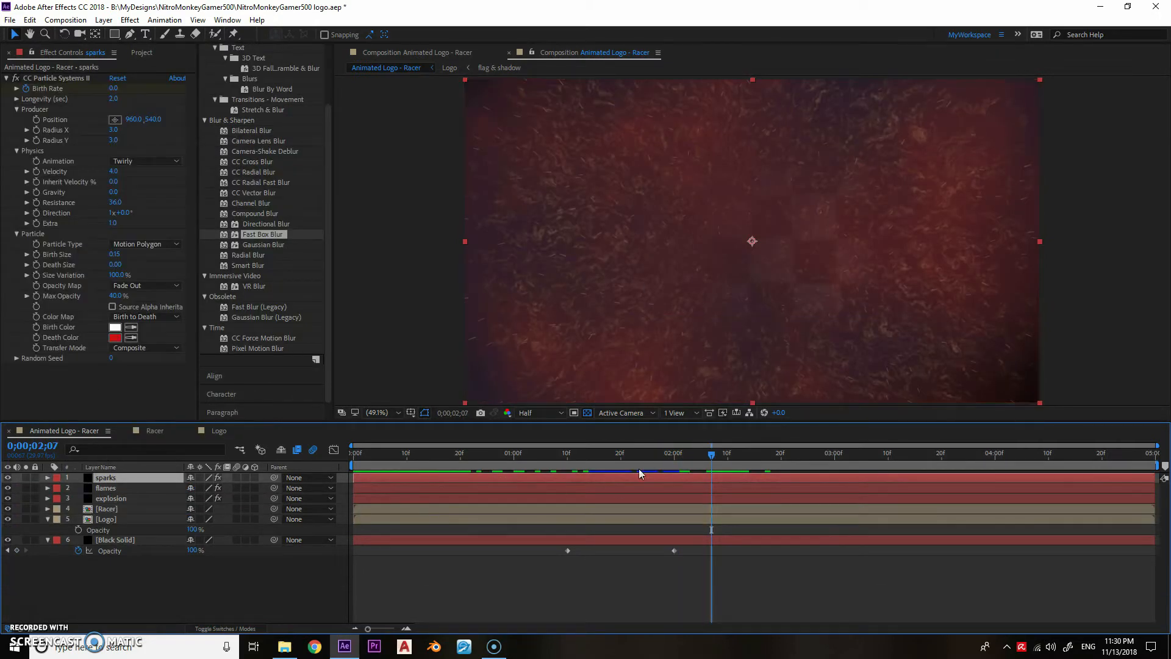
pyautogui.moveTo(639, 473)
pyautogui.mouseDown()
pyautogui.moveTo(679, 470)
pyautogui.moveTo(637, 463)
pyautogui.moveTo(628, 468)
pyautogui.moveTo(677, 473)
pyautogui.moveTo(626, 482)
pyautogui.mouseUp()
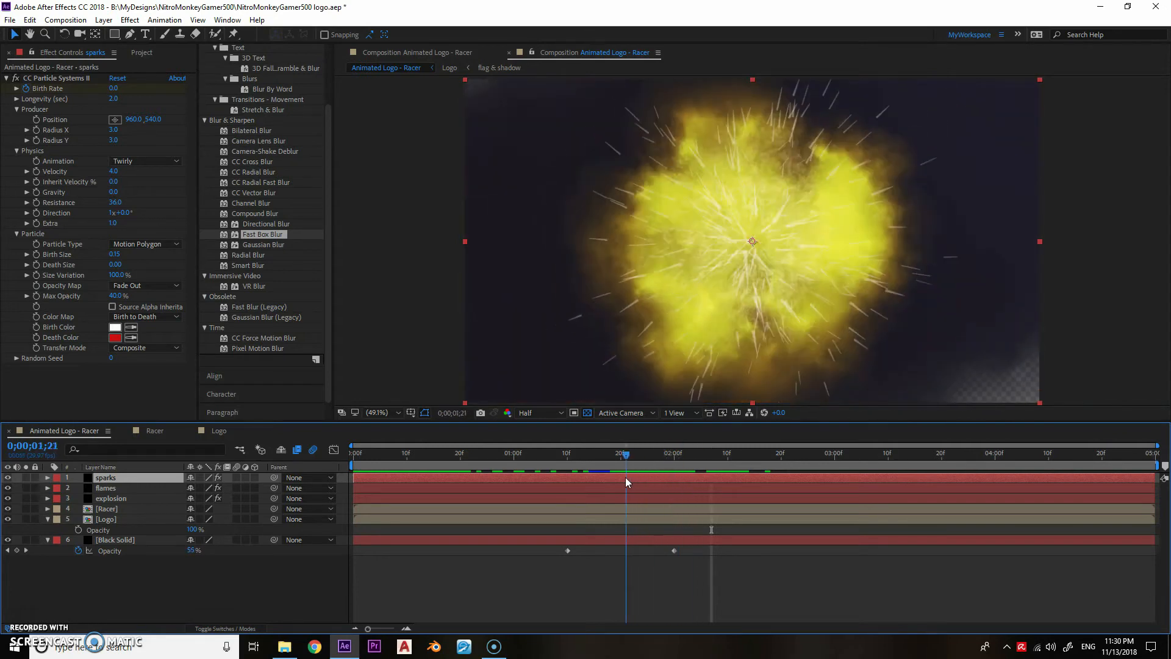
# - Try different Direction values on the sparks at 0;00;01;24
pyautogui.click(17, 109)
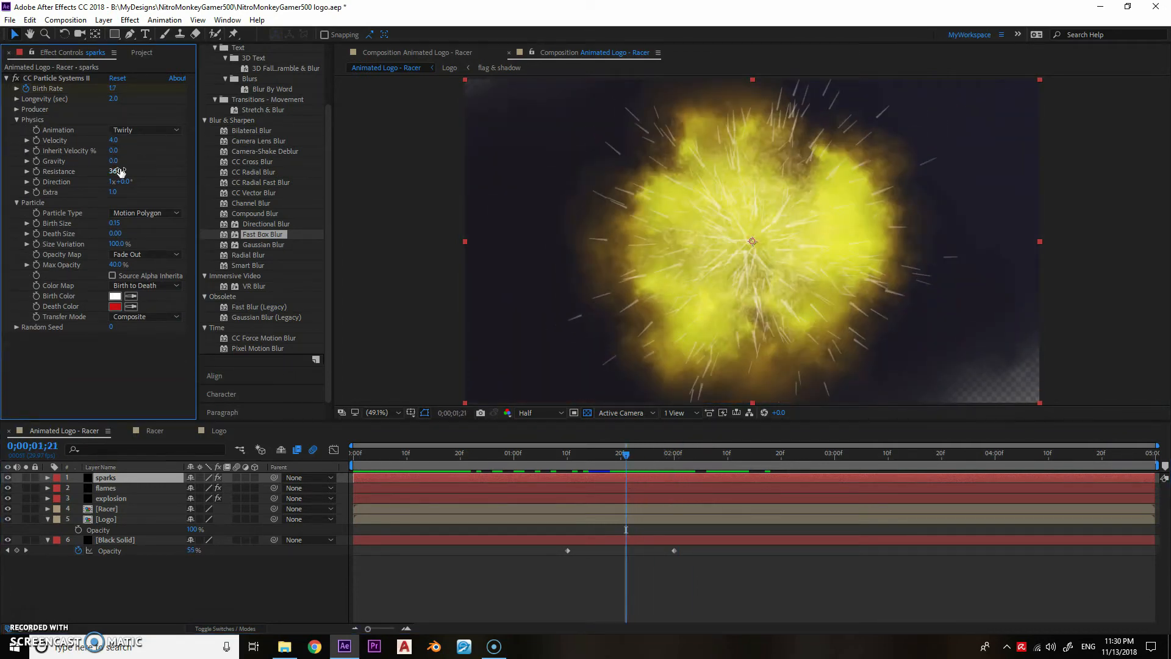
pyautogui.press('u')
pyautogui.moveTo(583, 457); pyautogui.dragTo(642, 470)
pyautogui.moveTo(119, 183); pyautogui.dragTo(205, 194)
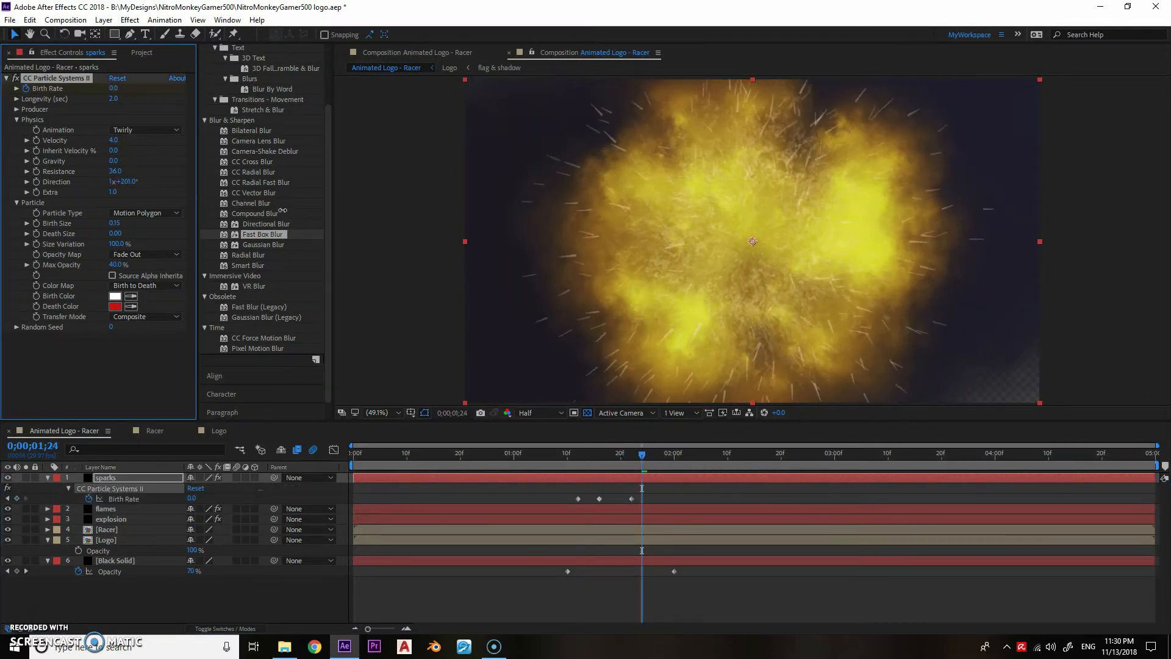
# - Drive the sparks' Direction with the expression time*250
pyautogui.keyDown('alt'); pyautogui.click(37, 182); pyautogui.keyUp('alt')
pyautogui.write('time*')
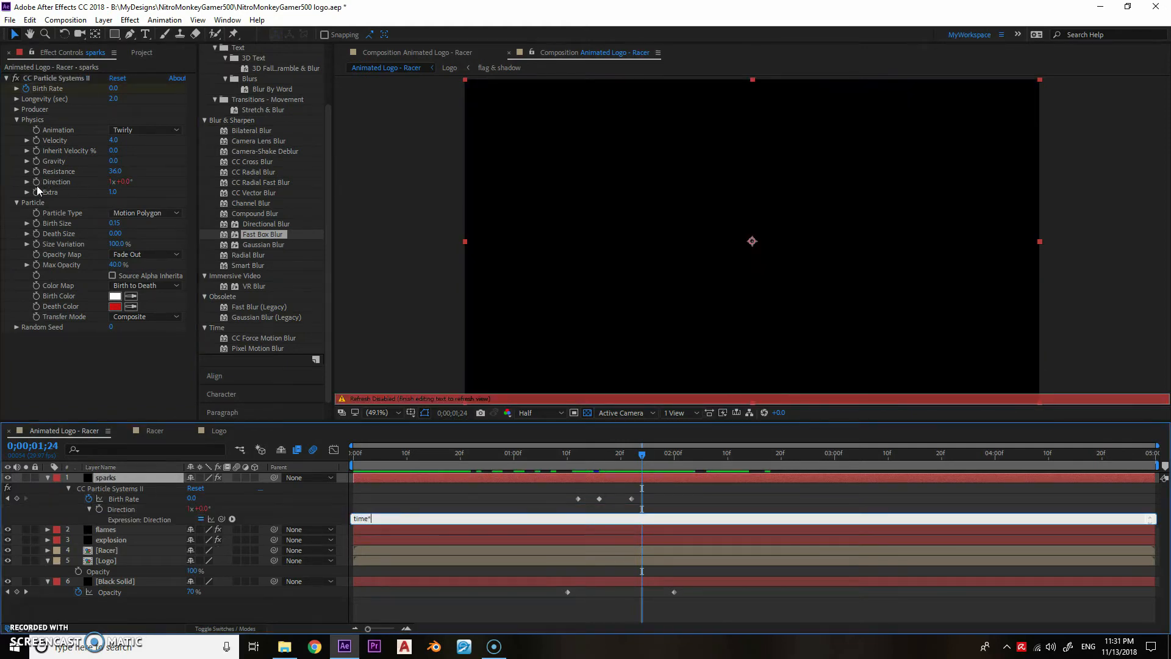
pyautogui.press('KP_Enter')
pyautogui.moveTo(578, 460); pyautogui.dragTo(701, 469)
pyautogui.click(365, 519)
pyautogui.click(370, 520)
pyautogui.press('BackSpace')
pyautogui.write('2')
pyautogui.press('KP_Enter')
# - Move the Logo layer above the Racer layer and shift its first Mask Path keyframe to about 0;00;01;24
pyautogui.moveTo(105, 561); pyautogui.dragTo(104, 550)
pyautogui.moveTo(588, 461); pyautogui.dragTo(668, 463)
pyautogui.press('m')
pyautogui.moveTo(654, 562)
pyautogui.mouseDown()
pyautogui.moveTo(784, 574)
pyautogui.moveTo(642, 572)
pyautogui.mouseUp()
pyautogui.click(725, 569)
pyautogui.moveTo(631, 457); pyautogui.dragTo(669, 467)
# - Set the Logo mask's Feather to 257 pixels and check the reveal at 0;00;01;27
pyautogui.press('m')
pyautogui.press('m')
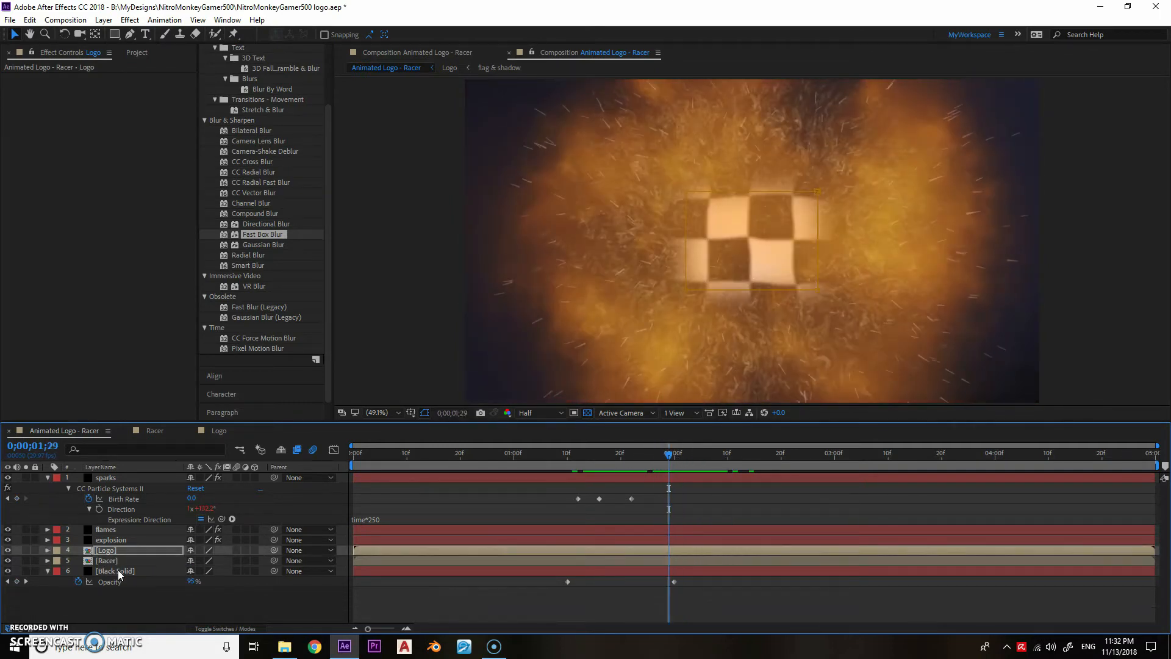
pyautogui.moveTo(270, 584); pyautogui.dragTo(409, 583)
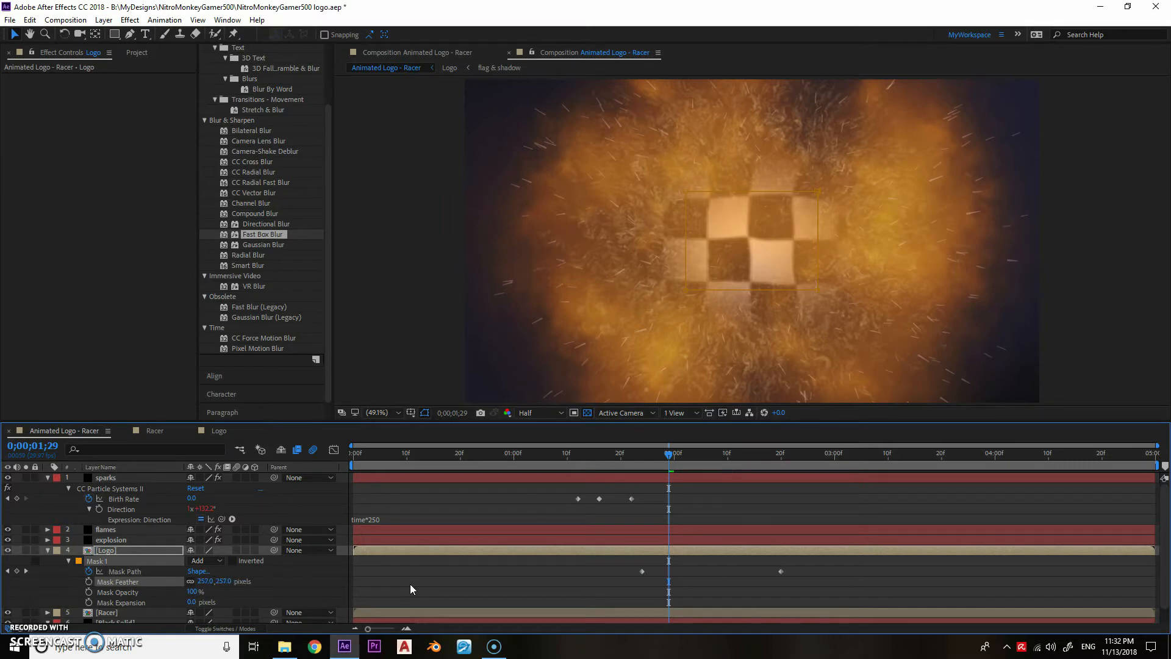
pyautogui.moveTo(669, 454)
pyautogui.mouseDown()
pyautogui.moveTo(818, 466)
pyautogui.moveTo(646, 466)
pyautogui.moveTo(880, 474)
pyautogui.moveTo(658, 470)
pyautogui.mouseUp()
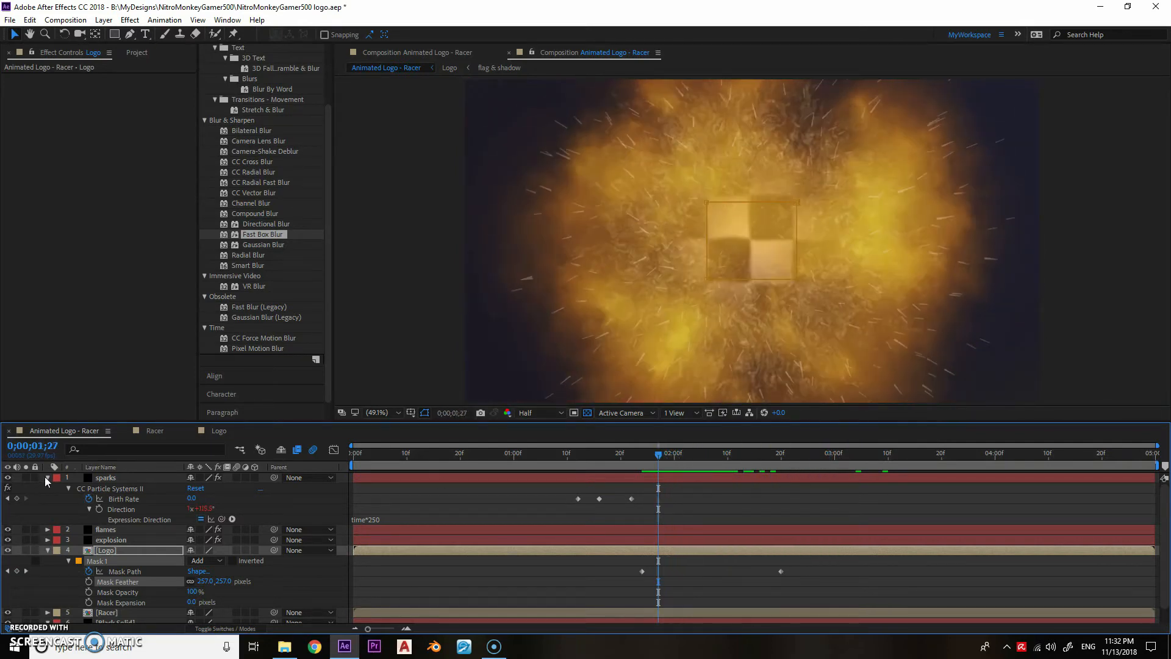
# - Add the Black Solid as the topmost layer and name it "floating embers"
pyautogui.click(48, 478)
pyautogui.click(47, 508)
pyautogui.click(141, 53)
pyautogui.moveTo(68, 232); pyautogui.dragTo(102, 474)
pyautogui.press('Return')
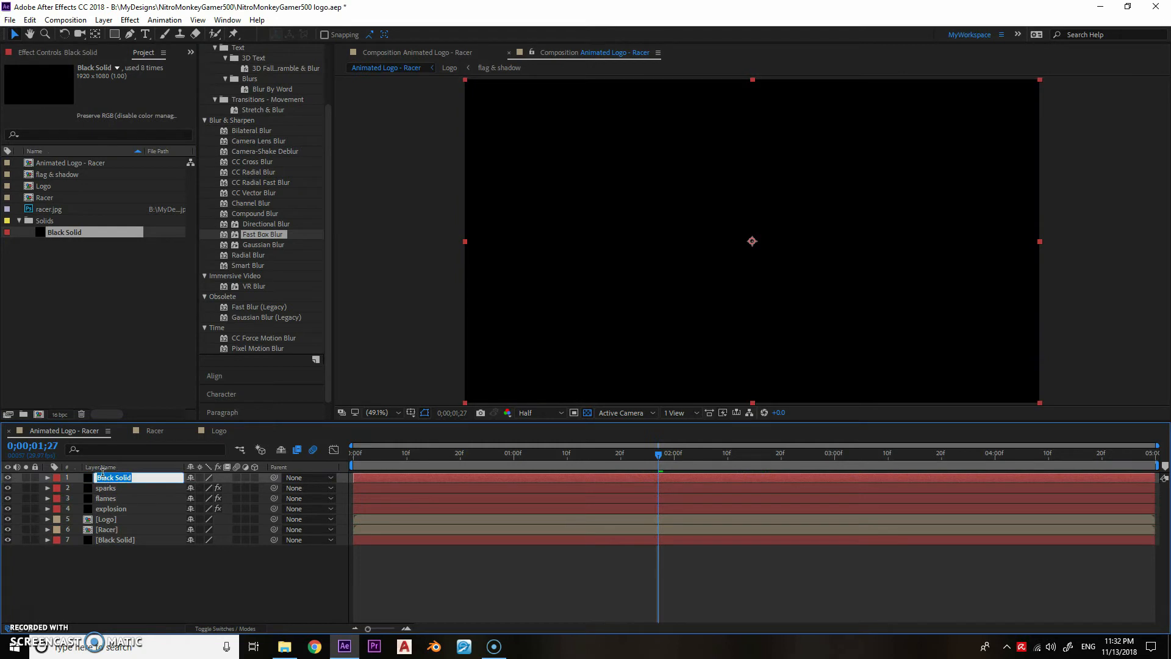
pyautogui.write('embers')
pyautogui.press('Return')
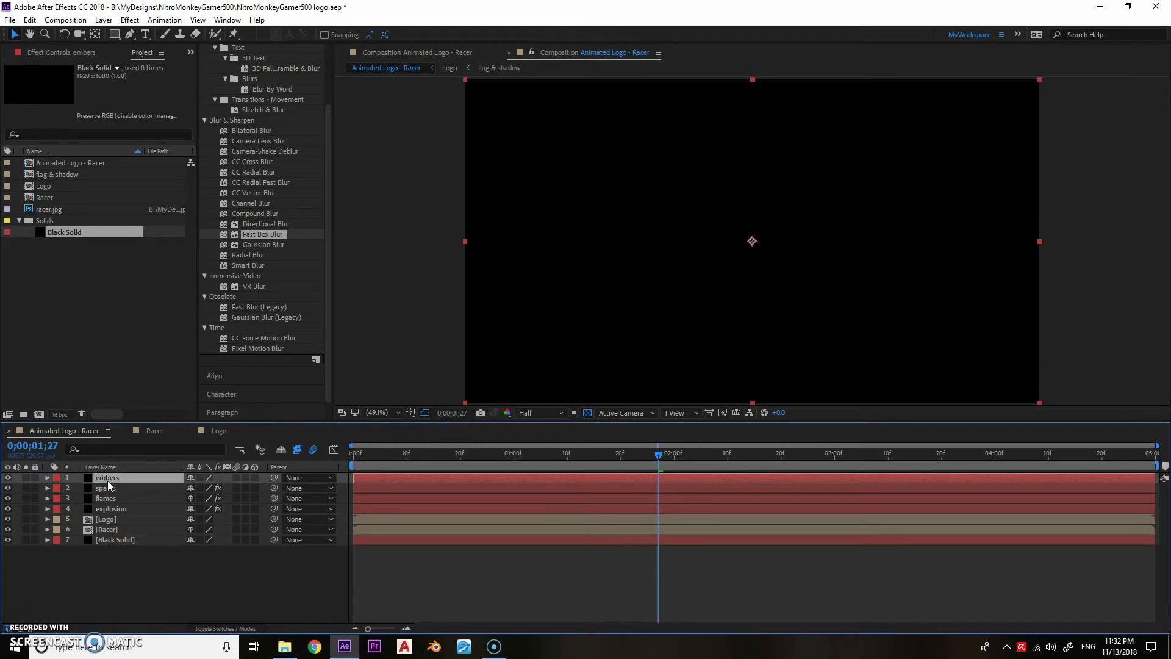
pyautogui.press('Return')
pyautogui.write('floating')
# - Find the CC Snowfall effect and apply it to the floating embers layer
pyautogui.scroll(3, 247, 118)
pyautogui.moveTo(243, 69); pyautogui.dragTo(178, 69)
pyautogui.write('sno')
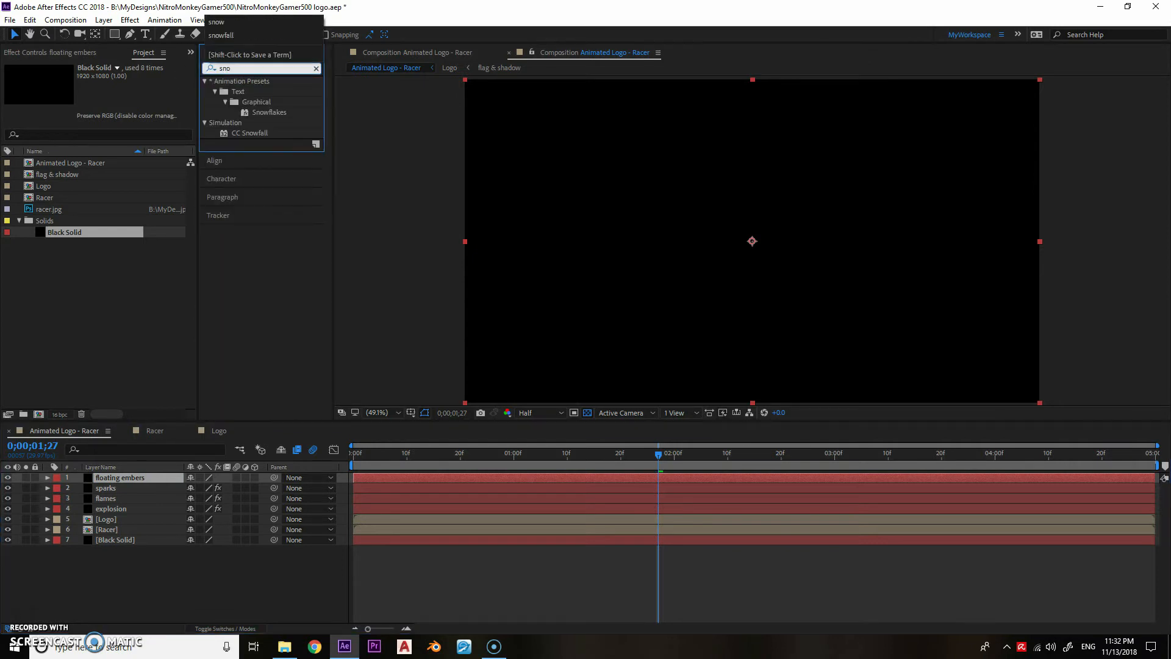
pyautogui.moveTo(241, 133); pyautogui.dragTo(119, 477)
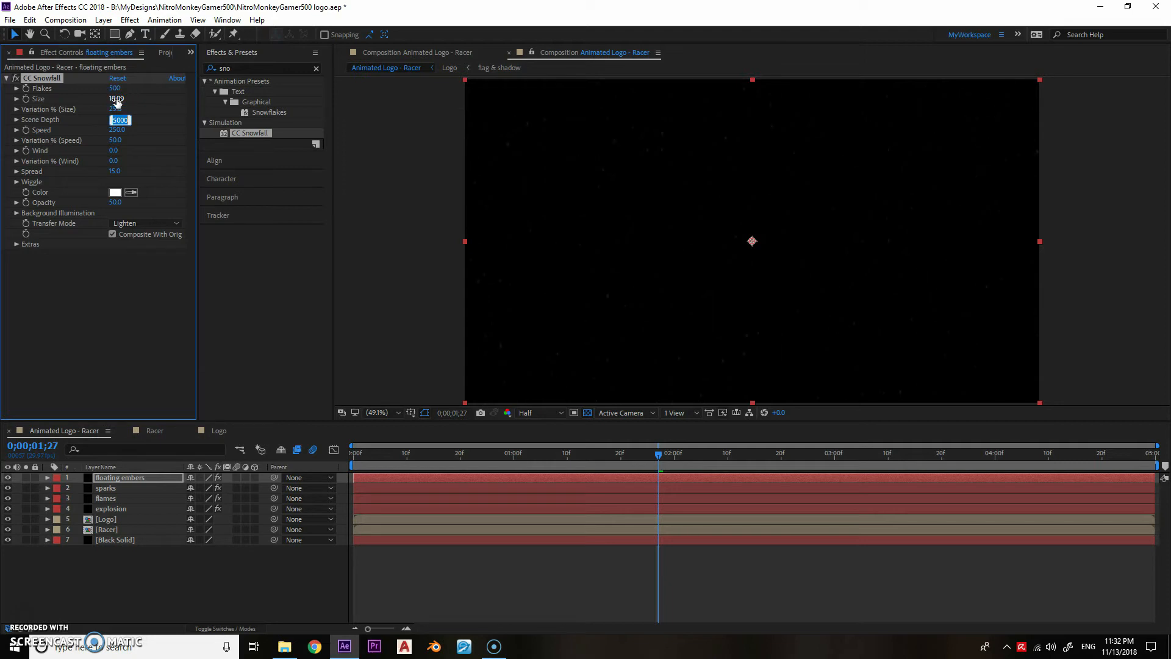
# - Set the snowfall's Wind to 200, Opacity to 100 and Color to a dark red
pyautogui.write('200')
pyautogui.press('Tab')
pyautogui.press('Tab')
pyautogui.click(118, 193)
pyautogui.moveTo(367, 341); pyautogui.dragTo(406, 322)
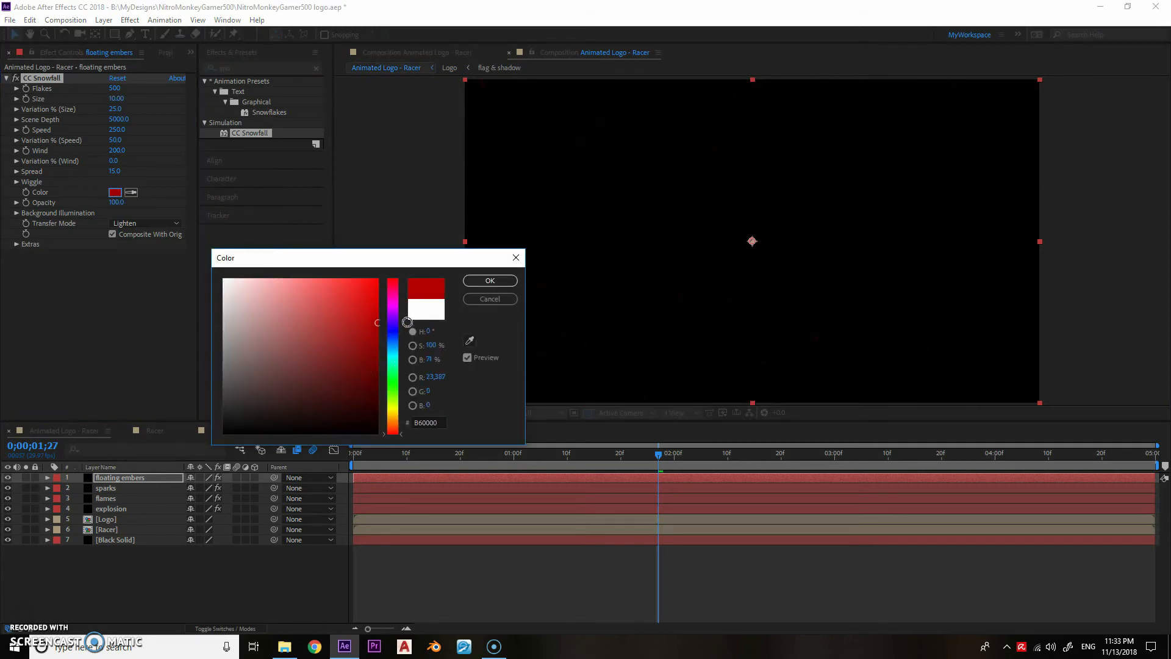
pyautogui.click(491, 282)
# - Set the snowfall's Wind to 608 and its Wind variation to 100%, and scrub the timeline to check the drift
pyautogui.moveTo(615, 455); pyautogui.dragTo(642, 455)
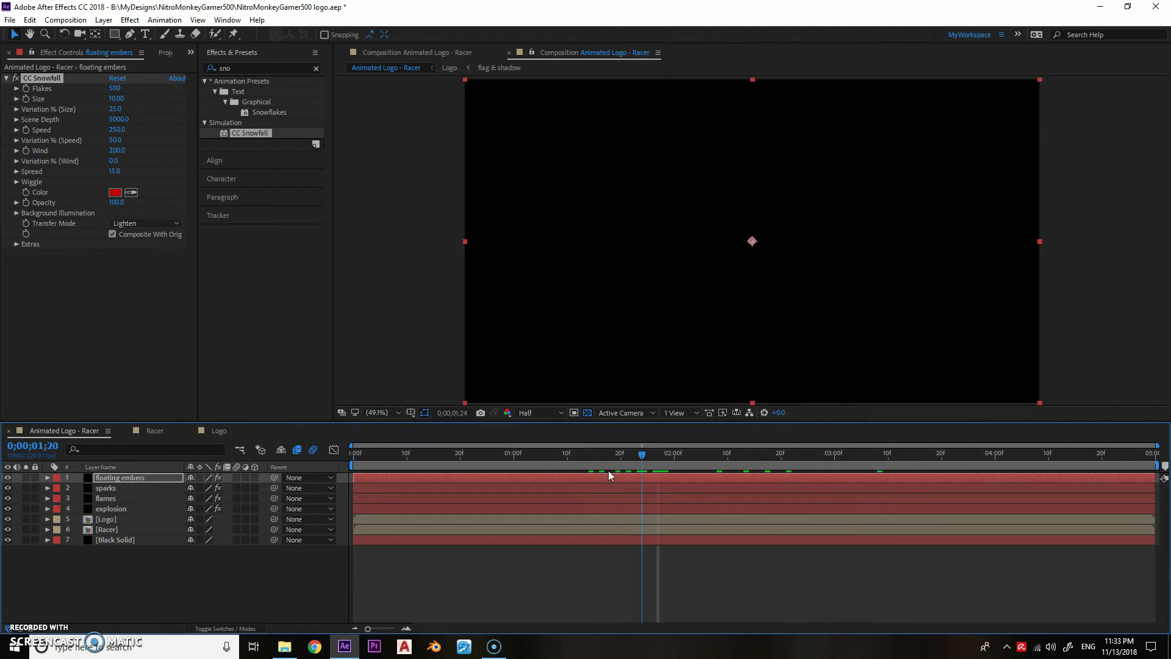
pyautogui.moveTo(155, 152); pyautogui.dragTo(260, 165)
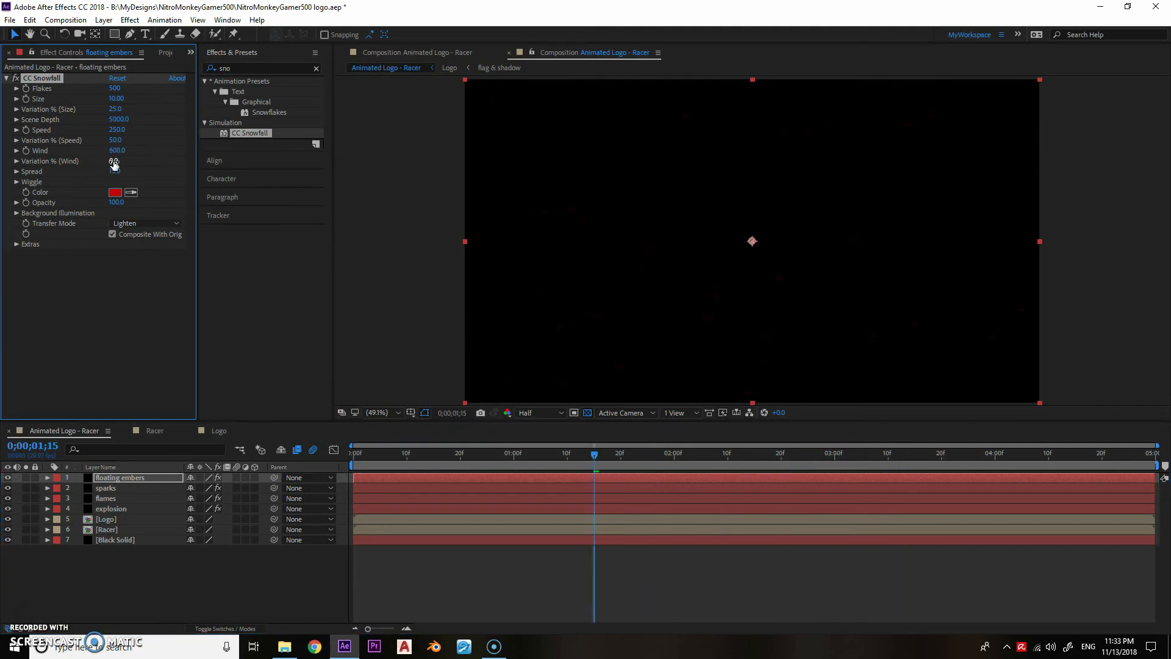
pyautogui.moveTo(576, 452); pyautogui.dragTo(709, 456)
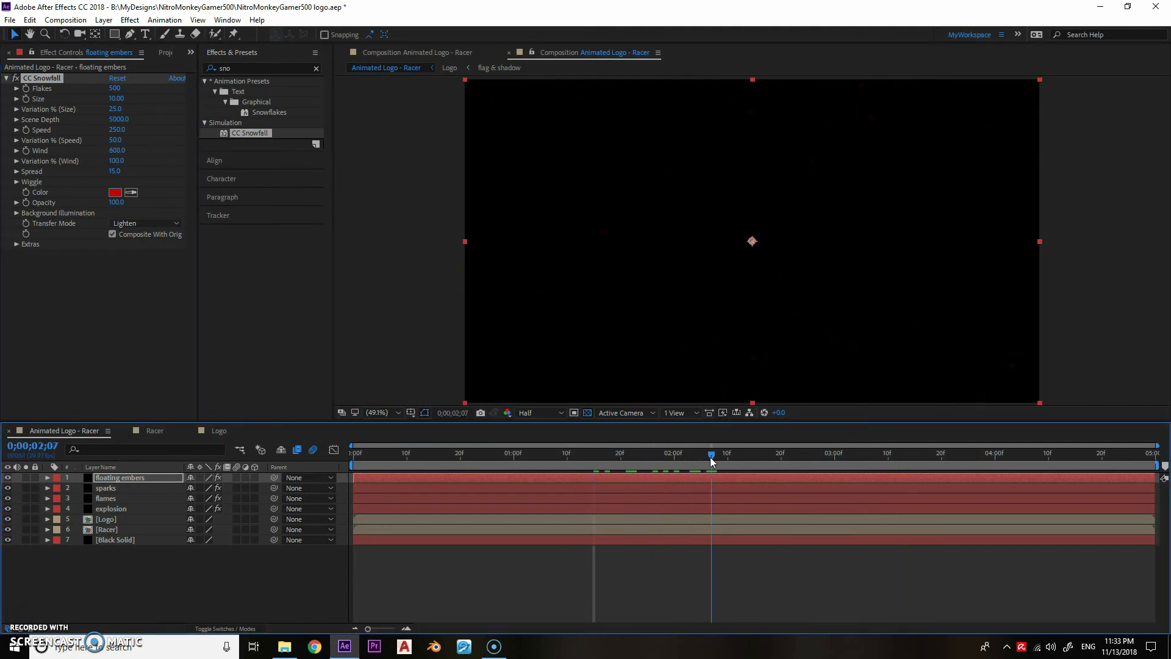
# - Change the snowfall's Transfer Mode to Composite and turn off Composite With Original
pyautogui.click(145, 223)
pyautogui.moveTo(583, 455)
pyautogui.mouseDown()
pyautogui.moveTo(610, 455)
pyautogui.moveTo(577, 456)
pyautogui.mouseUp()
pyautogui.moveTo(656, 459); pyautogui.dragTo(459, 455)
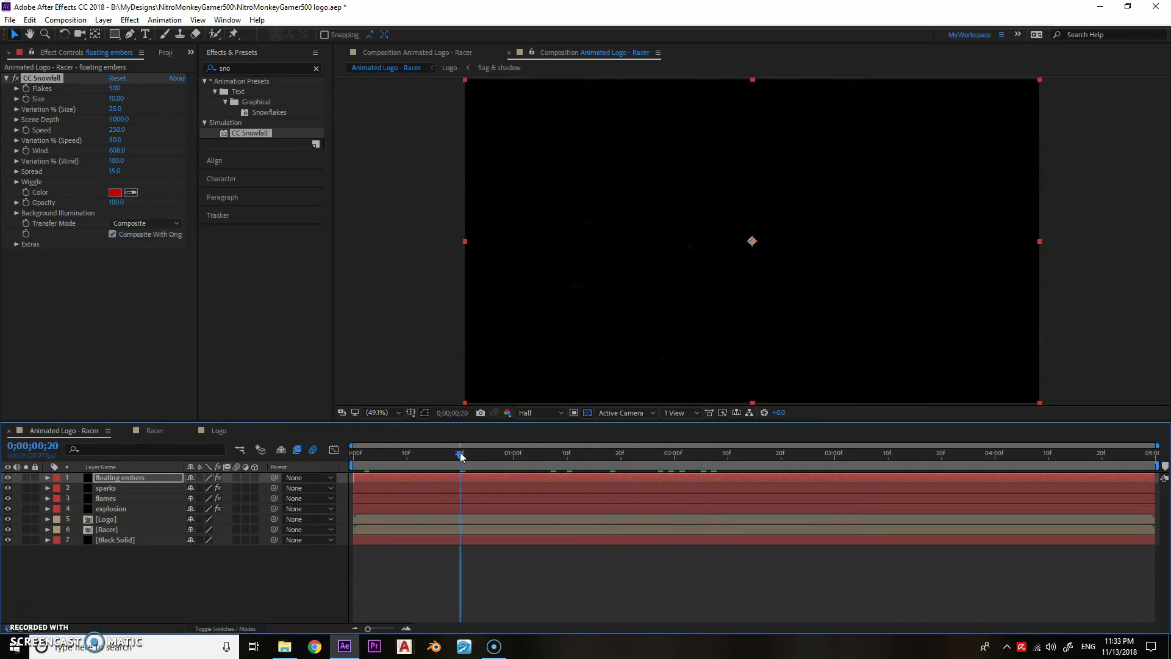
pyautogui.click(111, 234)
pyautogui.moveTo(385, 456); pyautogui.dragTo(572, 455)
# - Change the ember color to orange FF6600 and scrub back to 0;00;00;17 to check it
pyautogui.click(115, 193)
pyautogui.click(376, 287)
pyautogui.moveTo(423, 262); pyautogui.dragTo(318, 294)
pyautogui.click(288, 455)
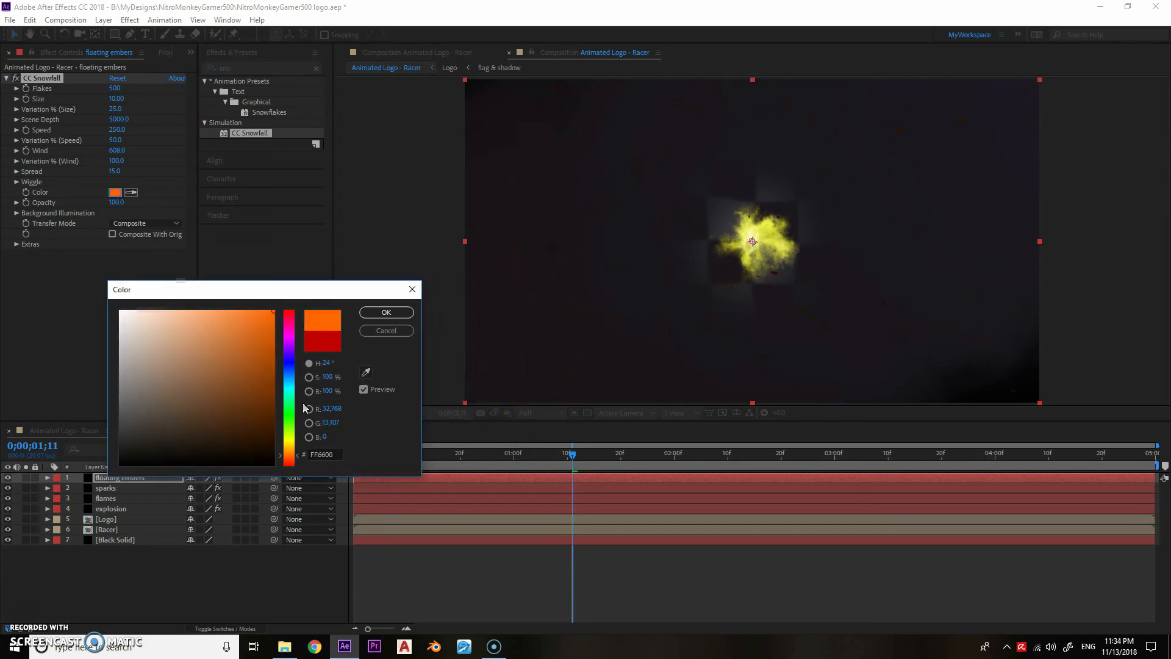
pyautogui.click(389, 313)
pyautogui.moveTo(532, 455); pyautogui.dragTo(441, 460)
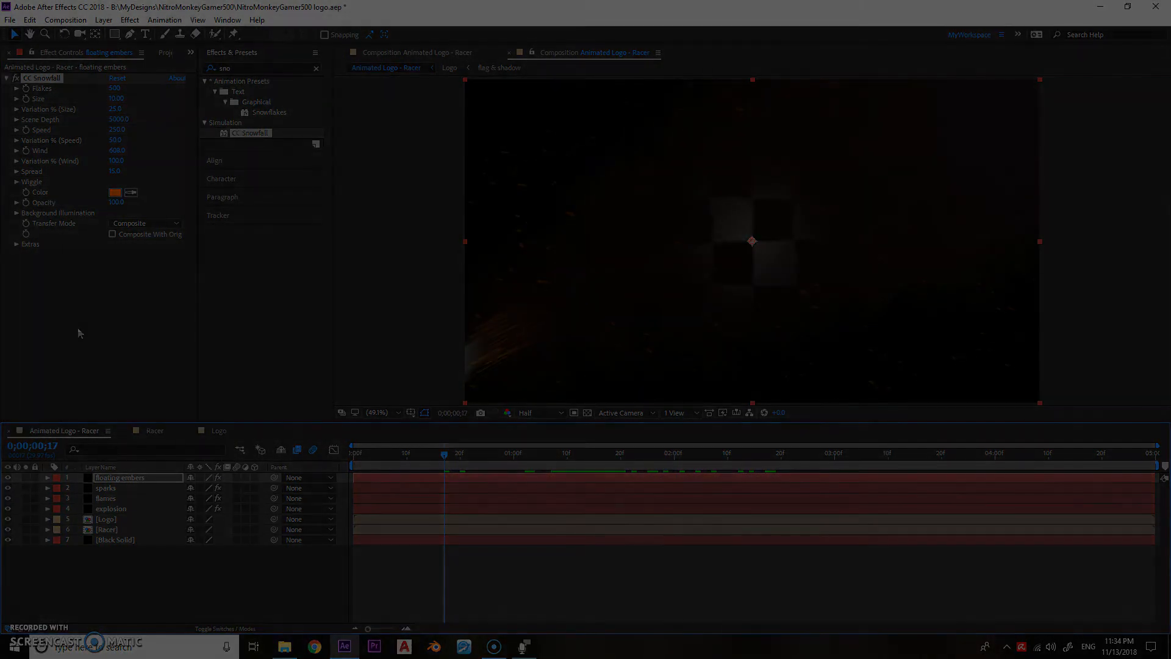